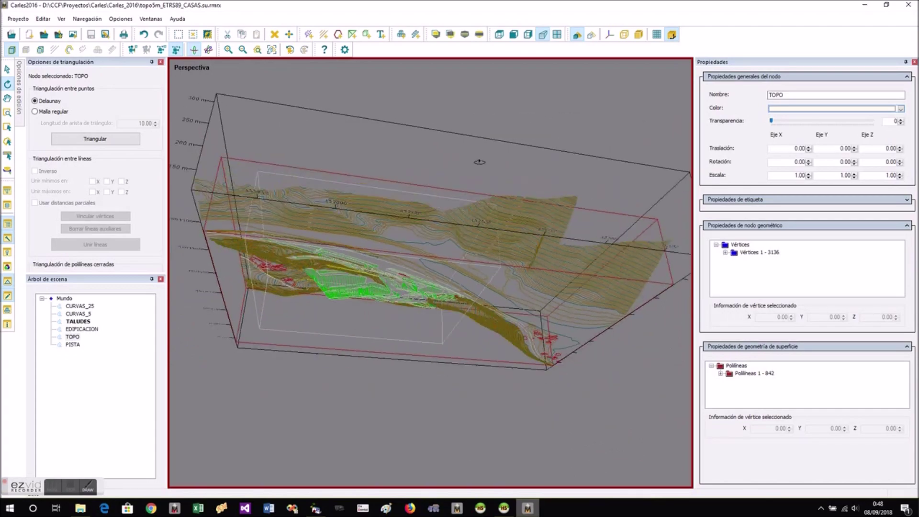
Import the raster image carles_imagen_texture1.jpg from the Carles folder into the scene
scroll(383, 277, "up", 4)
left_click_drag(375, 277, 313, 206)
scroll(313, 207, "up", 5)
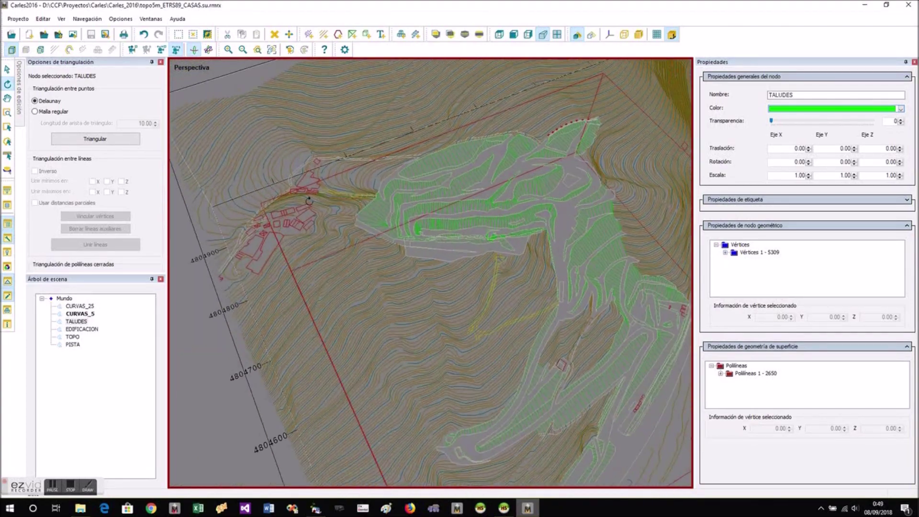
scroll(452, 242, "down", 5)
left_click_drag(409, 298, 182, 114)
left_click(103, 35)
scroll(638, 333, "down", 3)
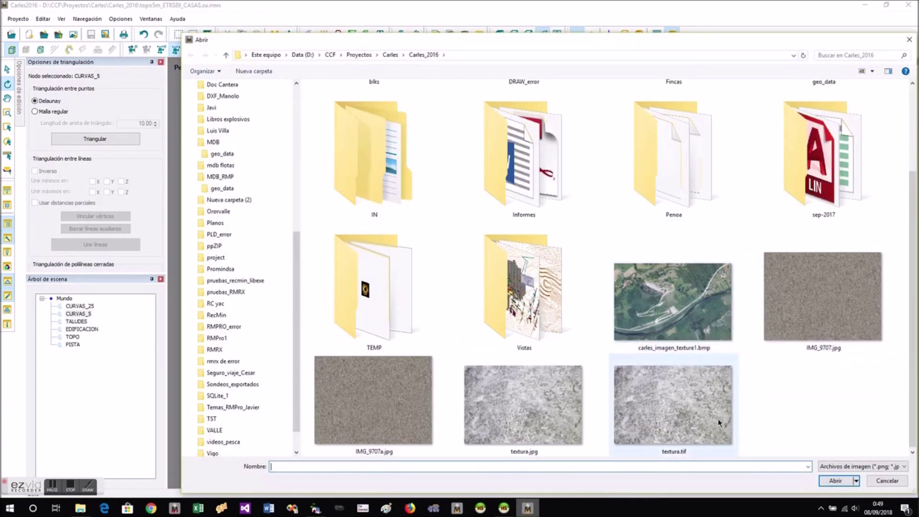
left_click(390, 55)
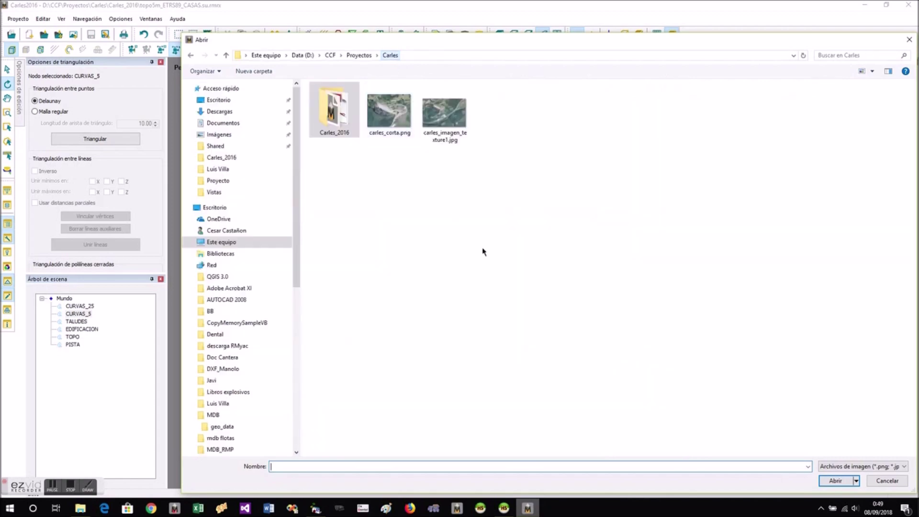
double_click(459, 125)
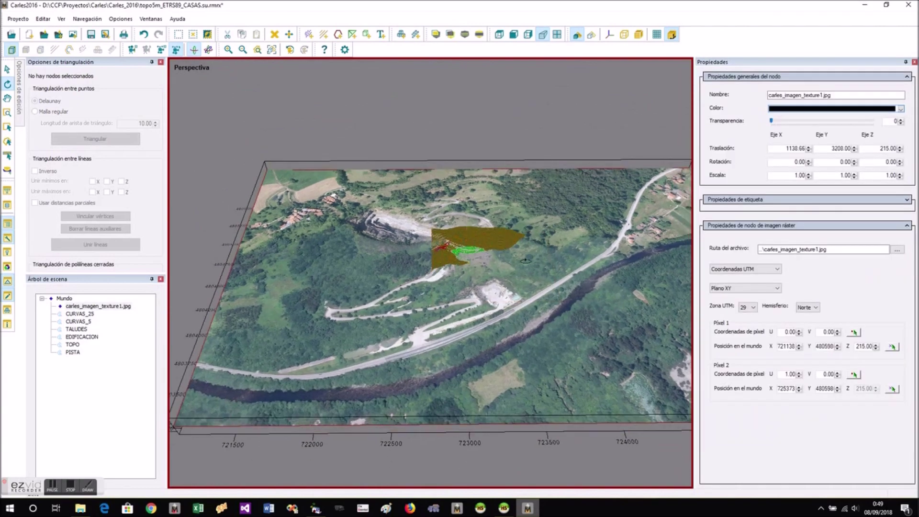
Set the Z world position of the aerial image's pixel 1 to 0
left_click_drag(526, 260, 420, 215)
scroll(312, 149, "up", 6)
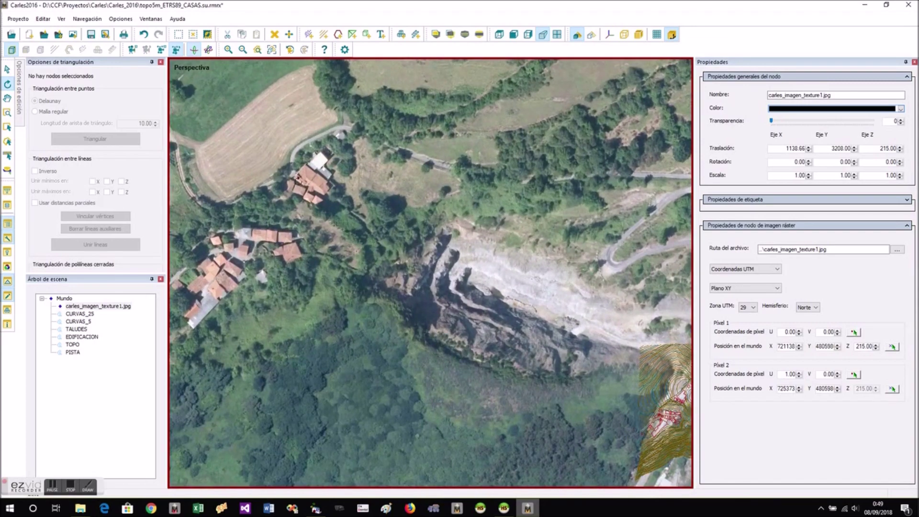
scroll(461, 276, "down", 3)
scroll(565, 353, "up", 7)
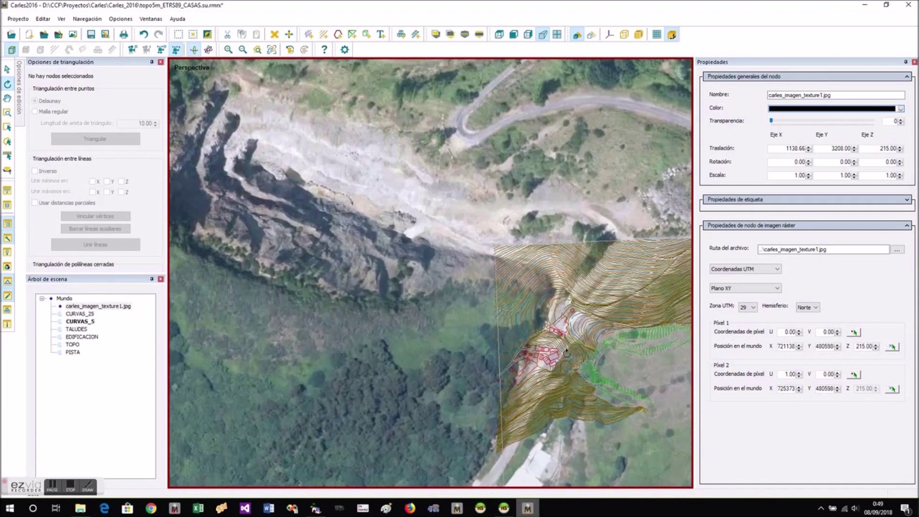
scroll(555, 344, "up", 2)
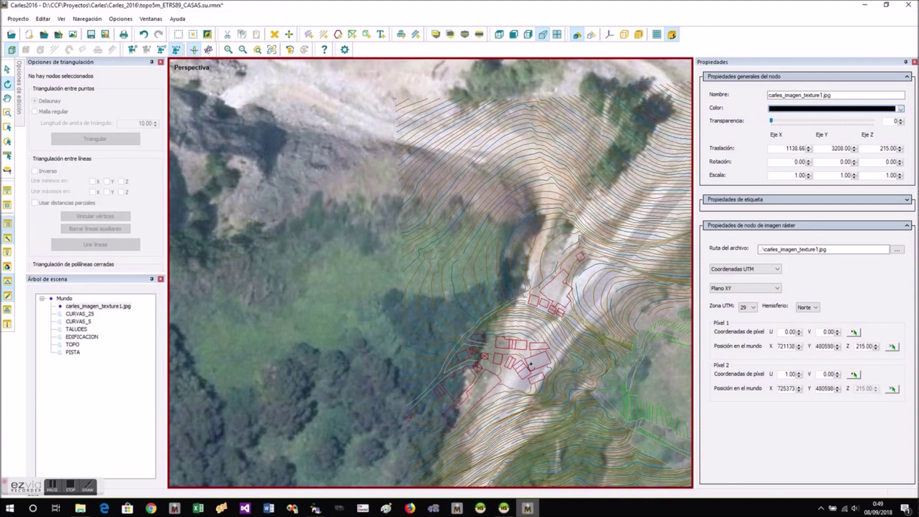
scroll(222, 197, "down", 5)
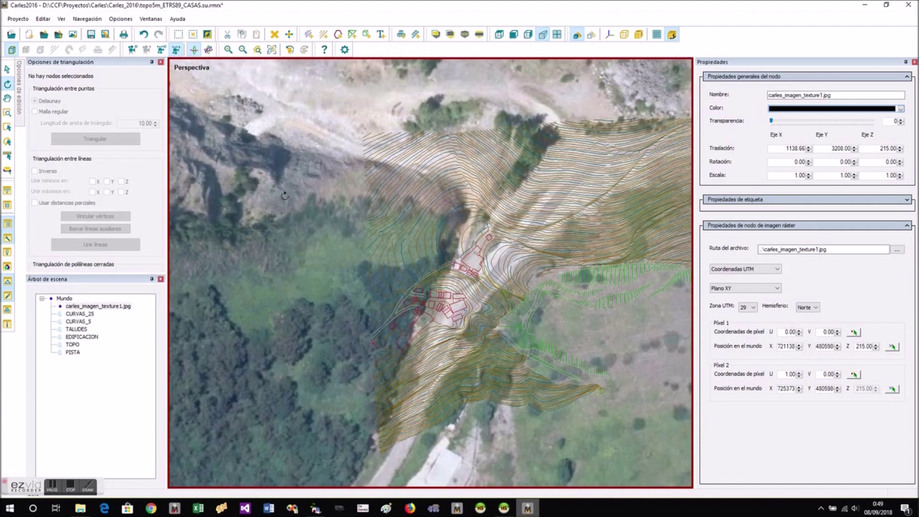
left_click(856, 347)
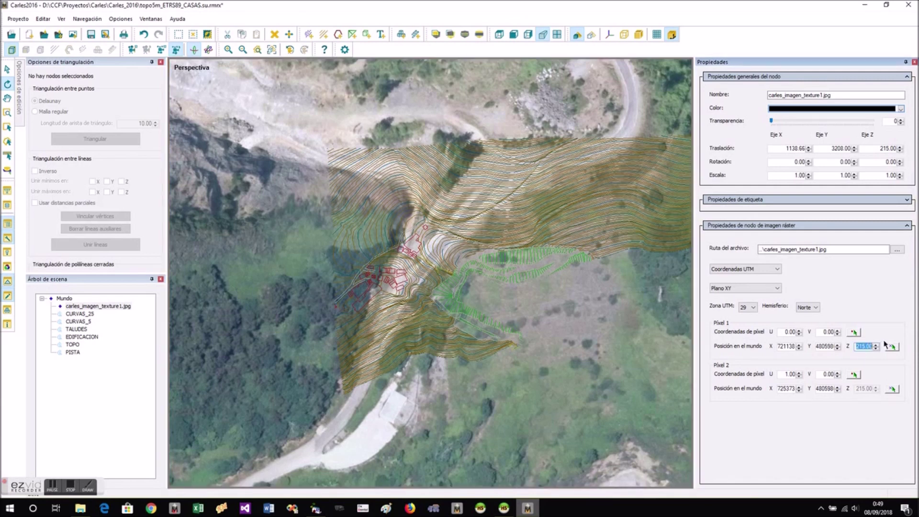
type("0")
key("Return")
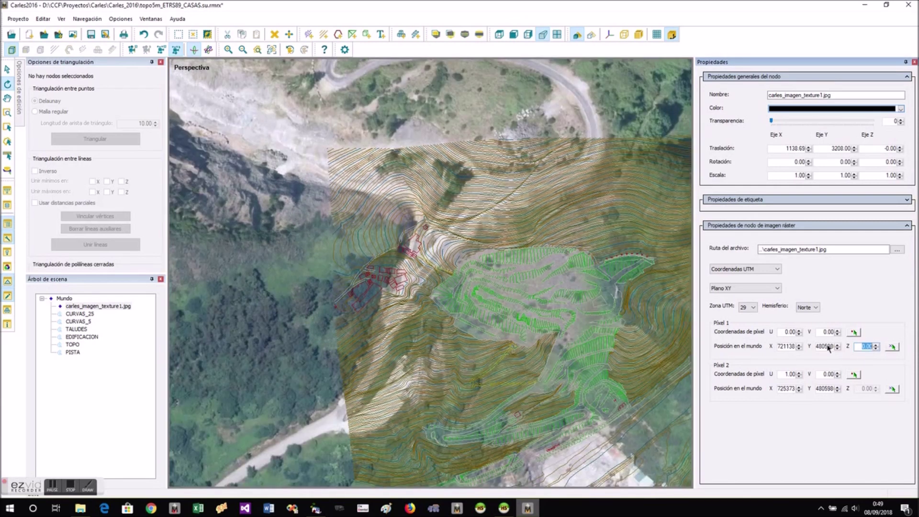
Compare the eastern red building outlines with the houses beside the road and river in the aerial image
scroll(361, 250, "down", 2)
scroll(563, 269, "up", 1)
scroll(562, 270, "up", 3)
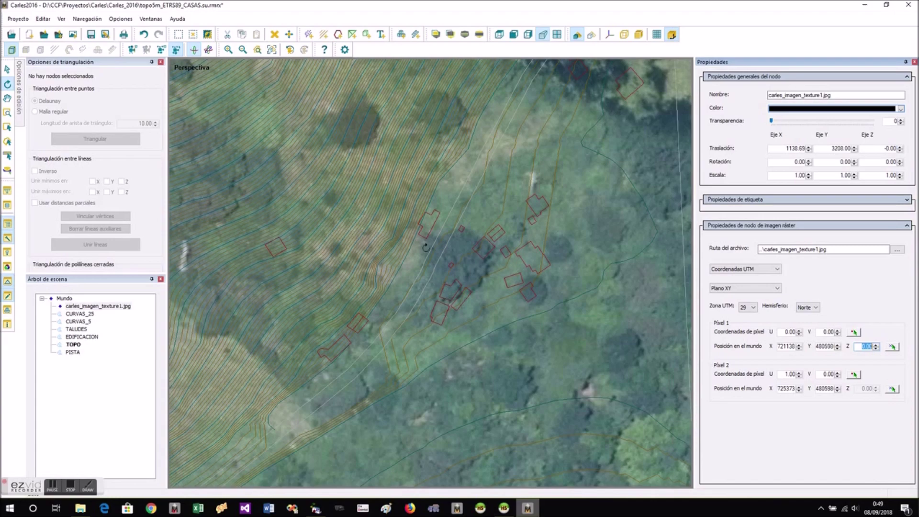
scroll(446, 301, "down", 5)
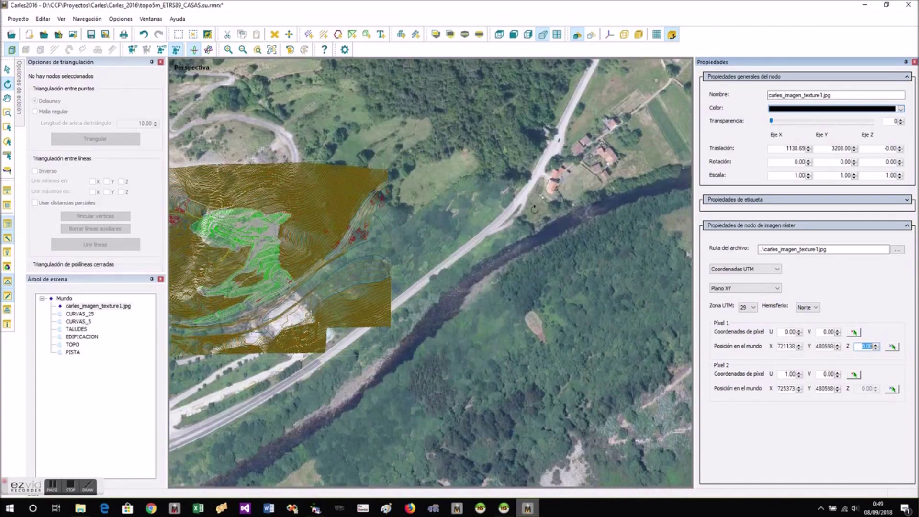
scroll(553, 185, "up", 4)
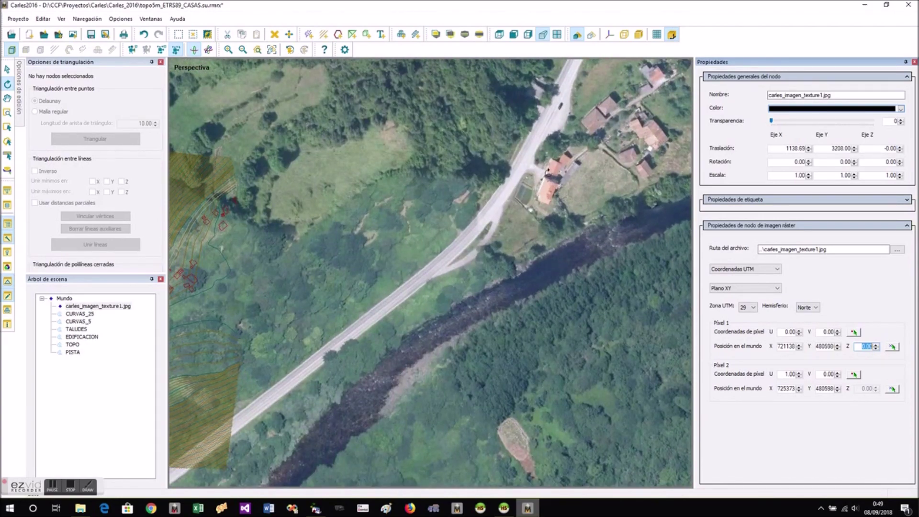
scroll(542, 204, "up", 2)
scroll(542, 204, "down", 1)
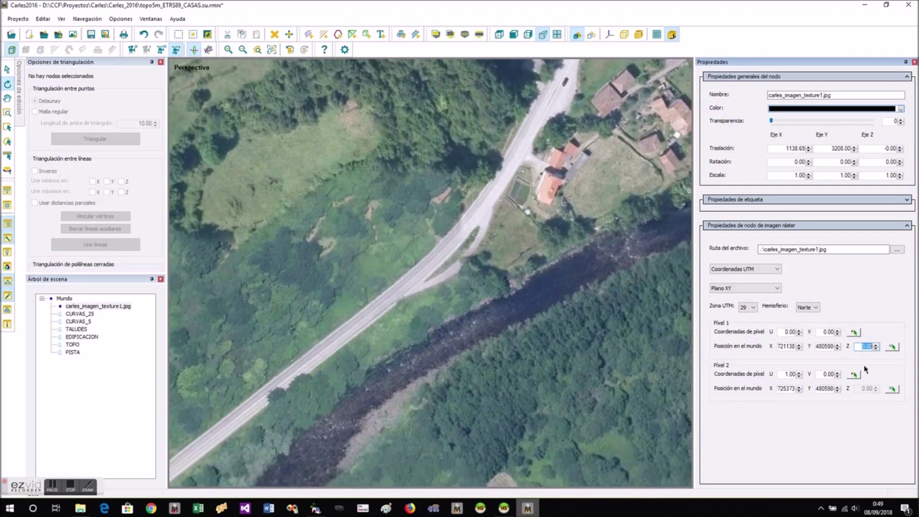
scroll(317, 242, "down", 8)
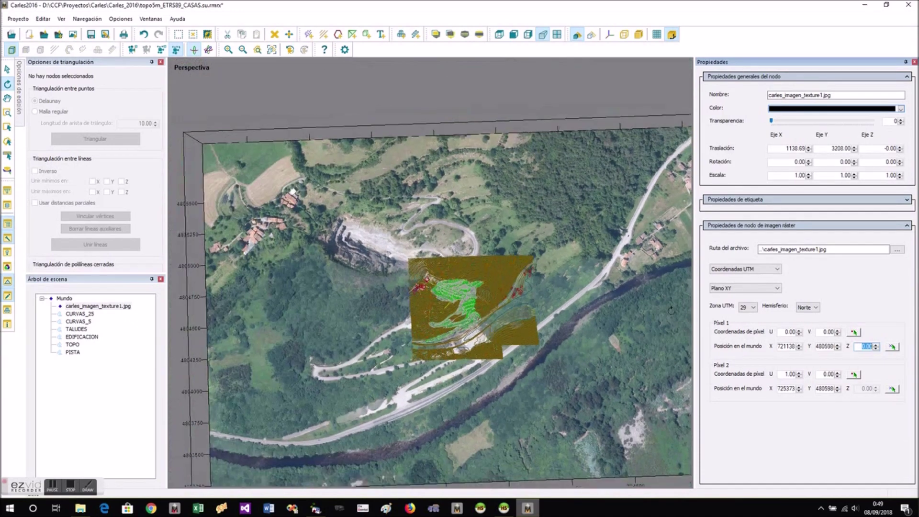
Pick the image coordinates of pixel 1 at the upper corner of the white-roofed building near the ploughed field
scroll(316, 240, "up", 6)
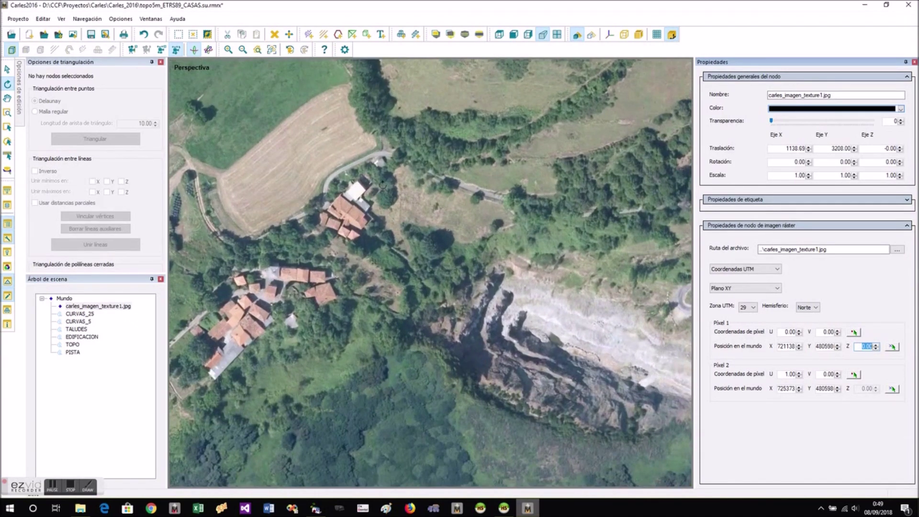
scroll(359, 186, "up", 3)
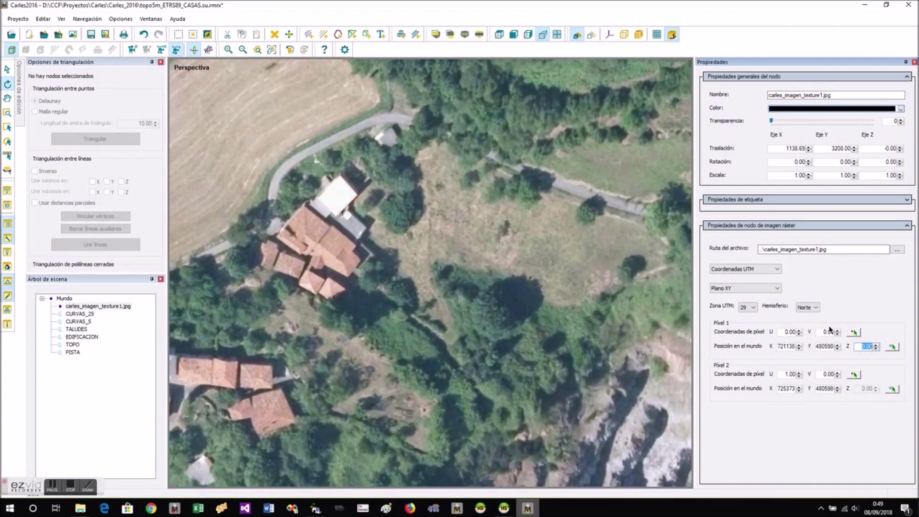
left_click(853, 332)
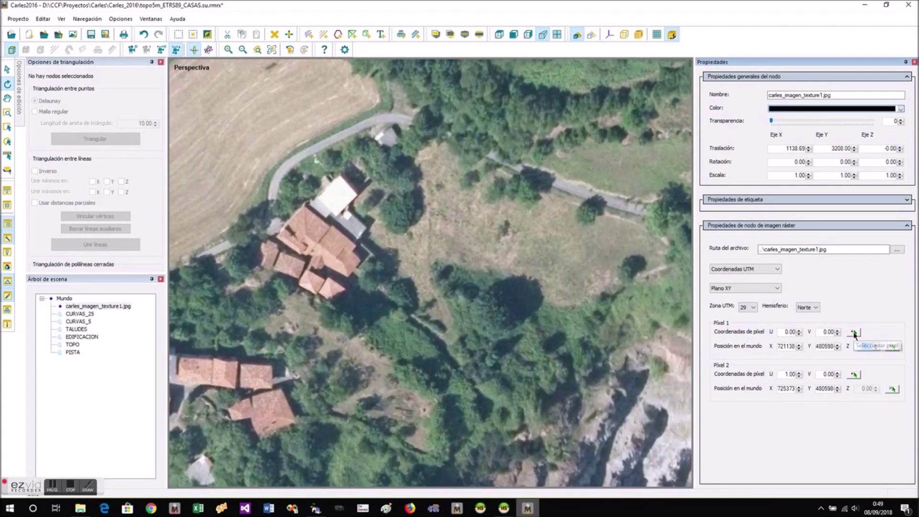
left_click(339, 174)
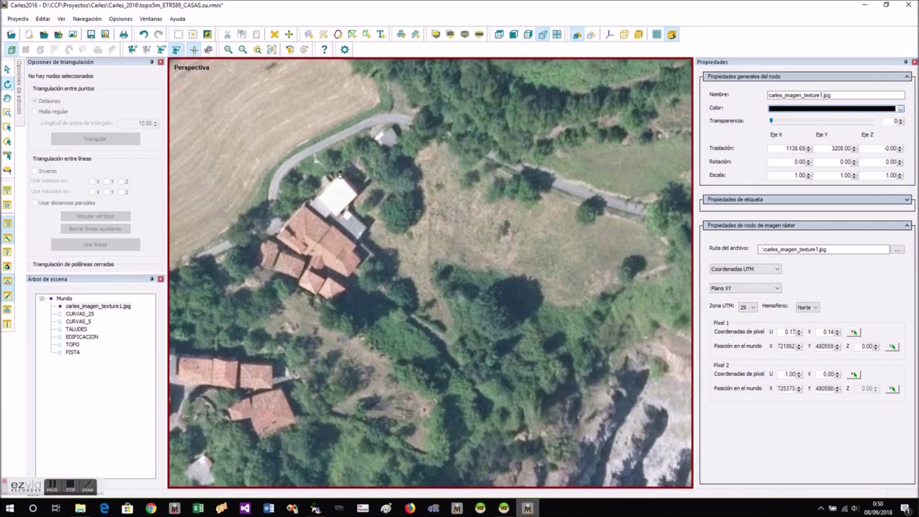
Pick the image coordinates of pixel 2 at the lower corner of the orange-roofed house between the road and the river
scroll(345, 221, "down", 8)
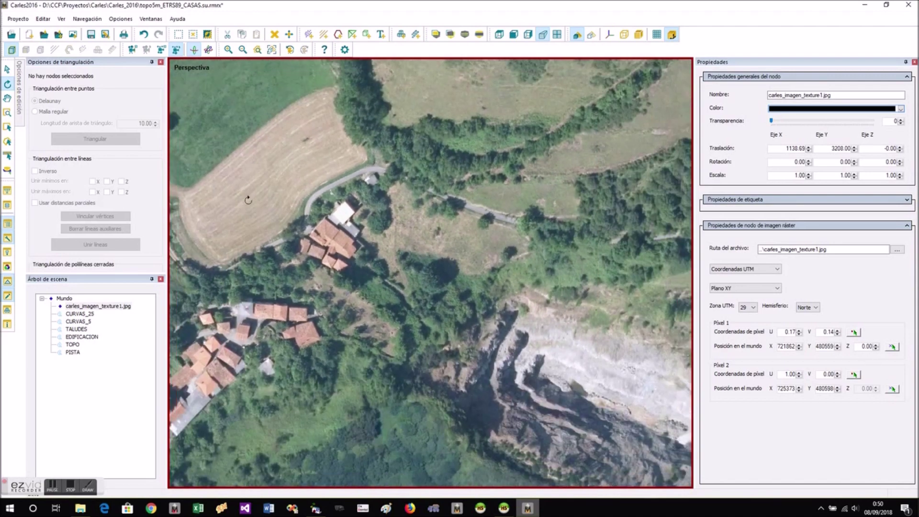
scroll(412, 269, "down", 3)
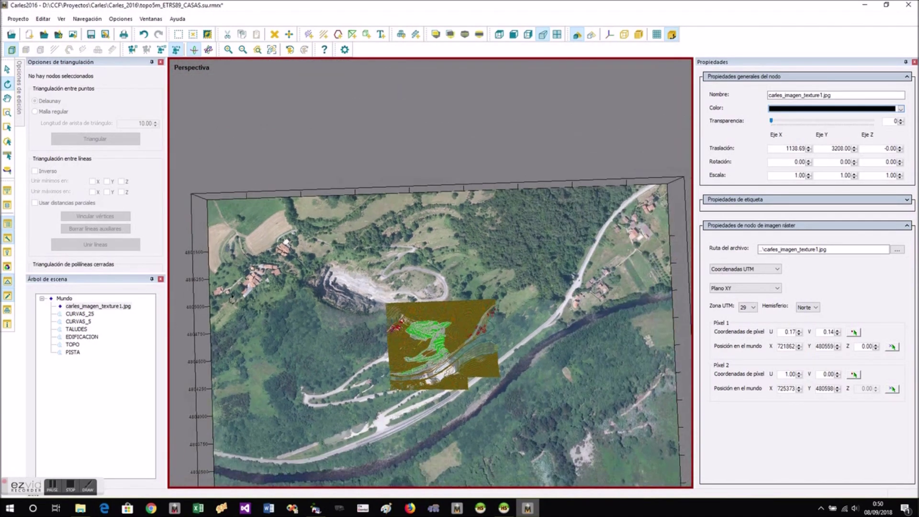
scroll(633, 375, "up", 6)
scroll(473, 153, "up", 6)
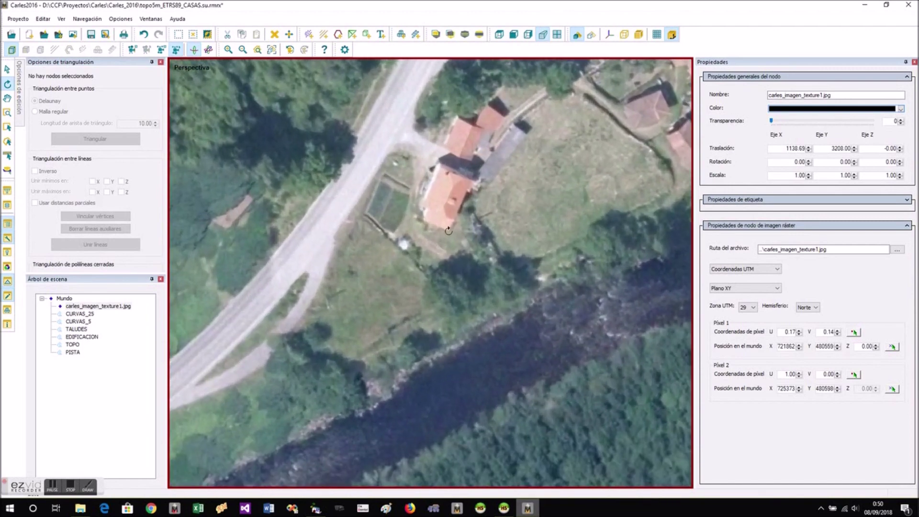
left_click(854, 375)
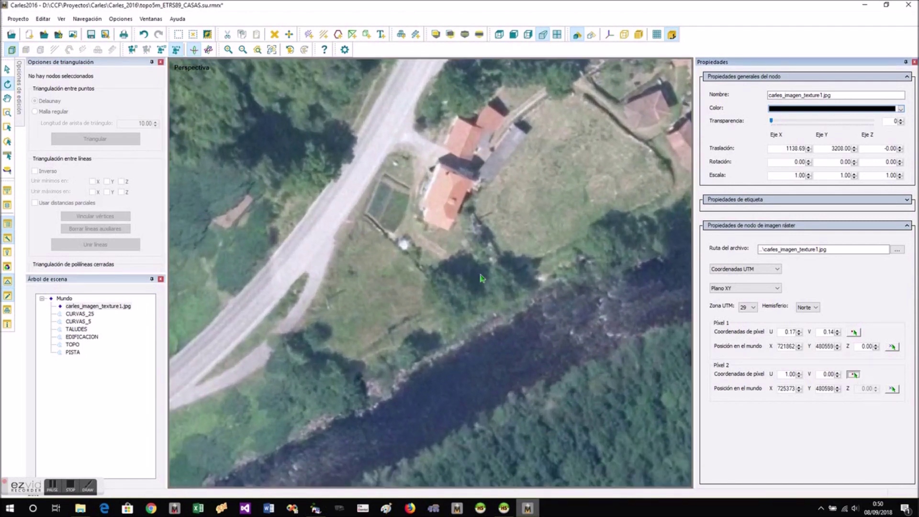
left_click(448, 229)
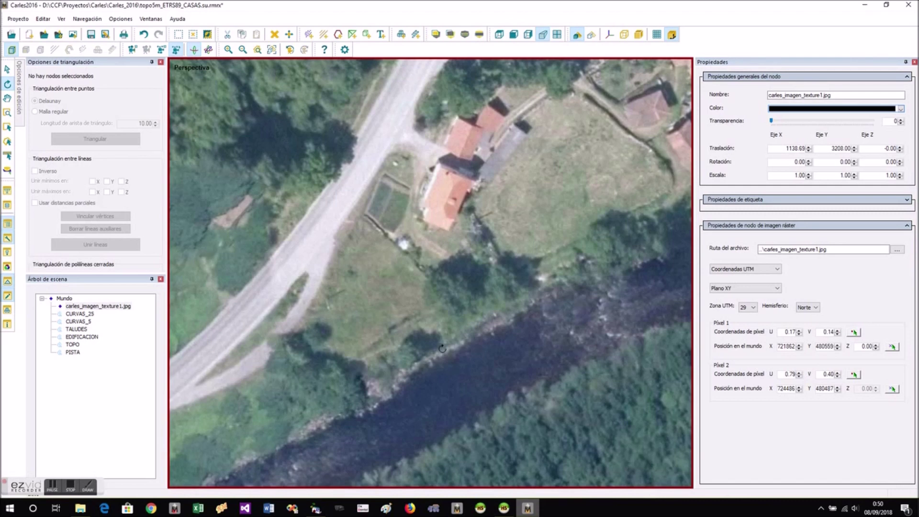
Set the world position of pixel 2 at the lower corner of the matching red building outline in the eastern group
scroll(491, 316, "down", 6)
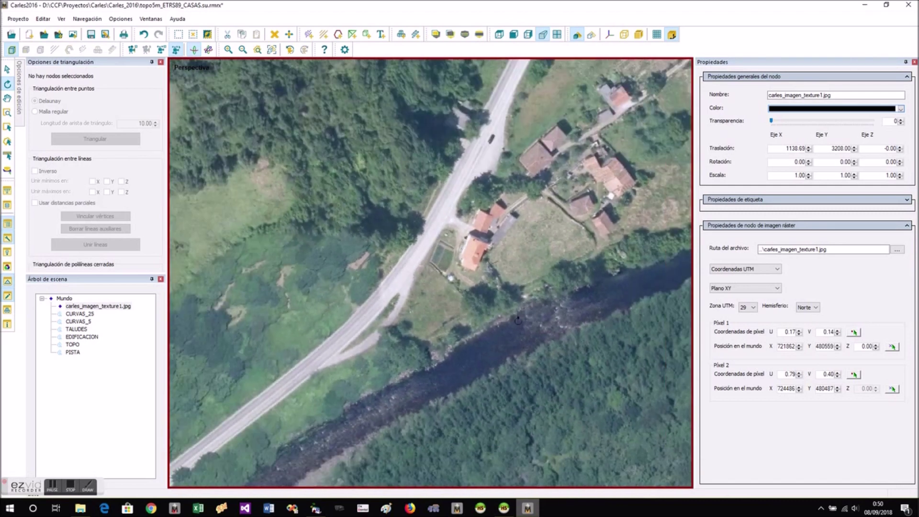
scroll(601, 333, "down", 1)
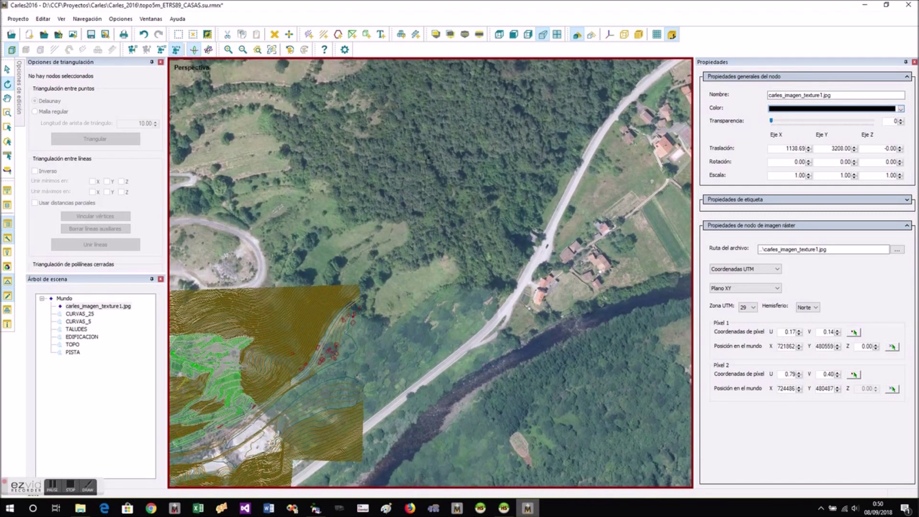
scroll(428, 160, "down", 1)
scroll(342, 383, "up", 3)
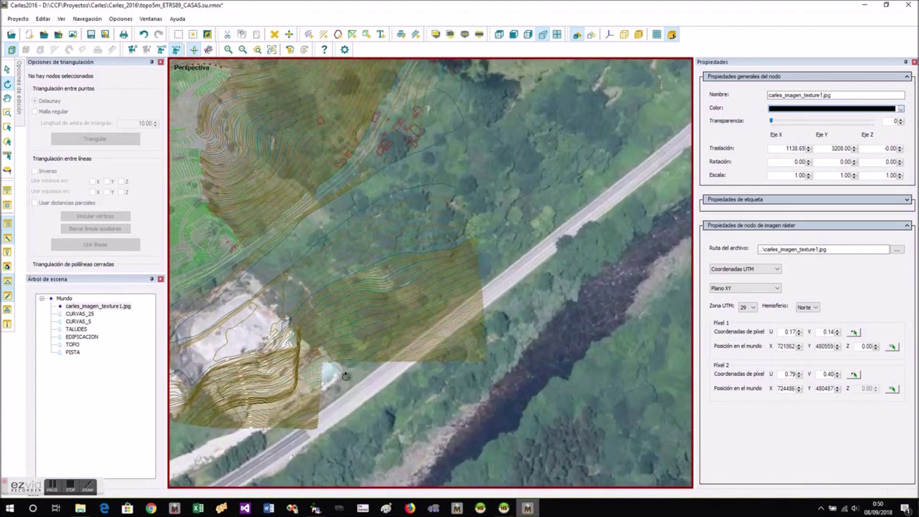
scroll(413, 194, "up", 1)
scroll(413, 194, "up", 5)
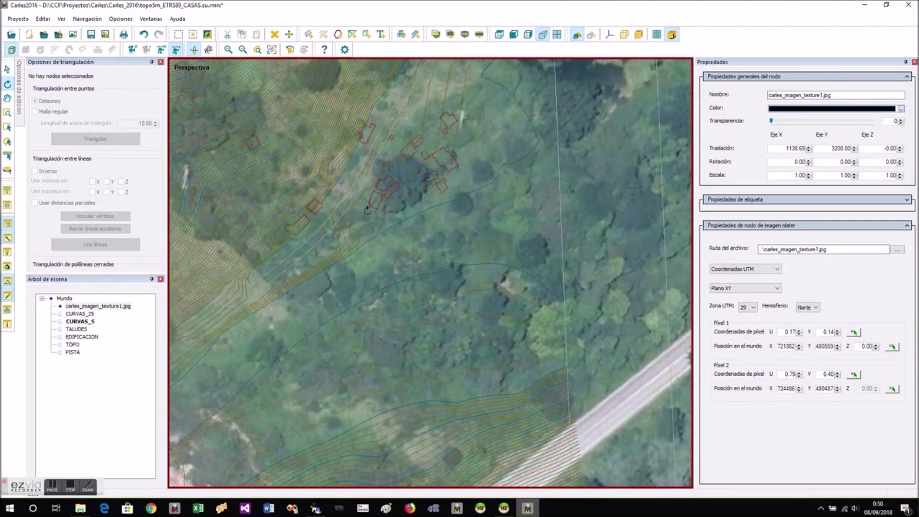
left_click(892, 389)
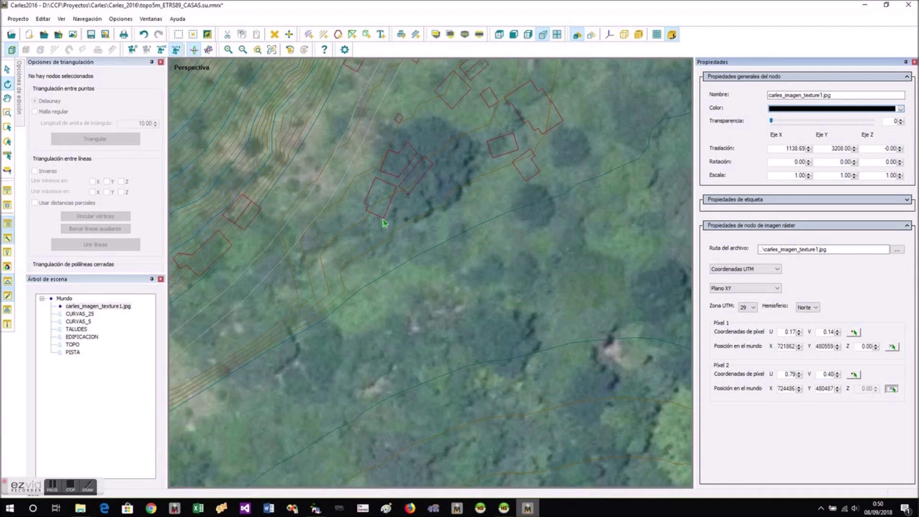
left_click(388, 317)
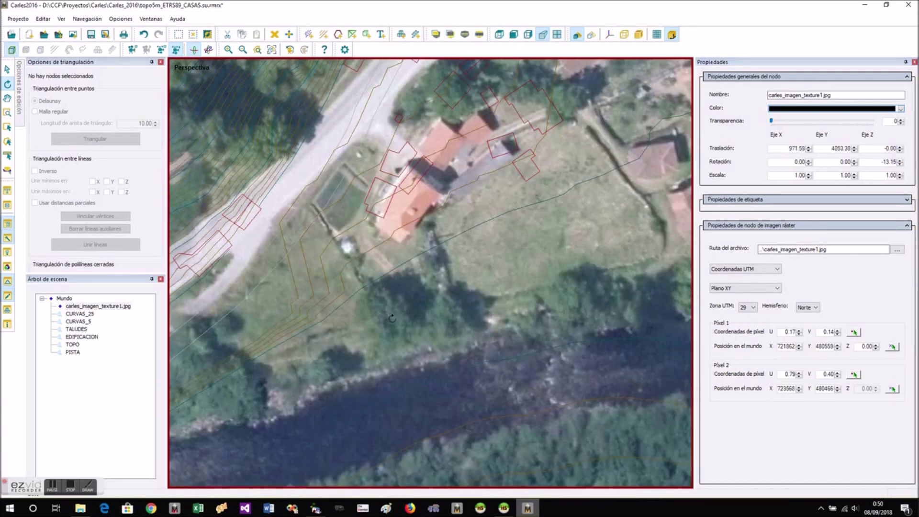
Set the world position of pixel 1 at the upper corner of the matching red building outline in the western group
scroll(503, 282, "down", 6)
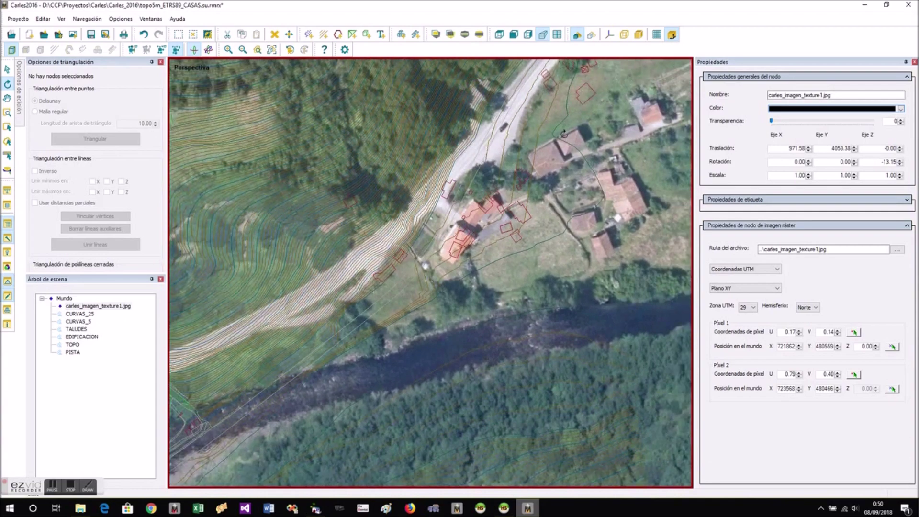
scroll(413, 211, "down", 5)
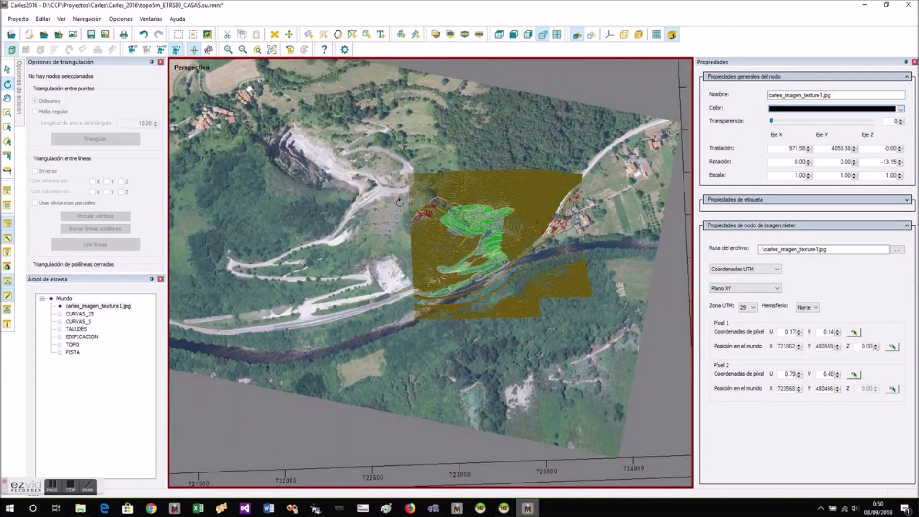
scroll(412, 210, "up", 10)
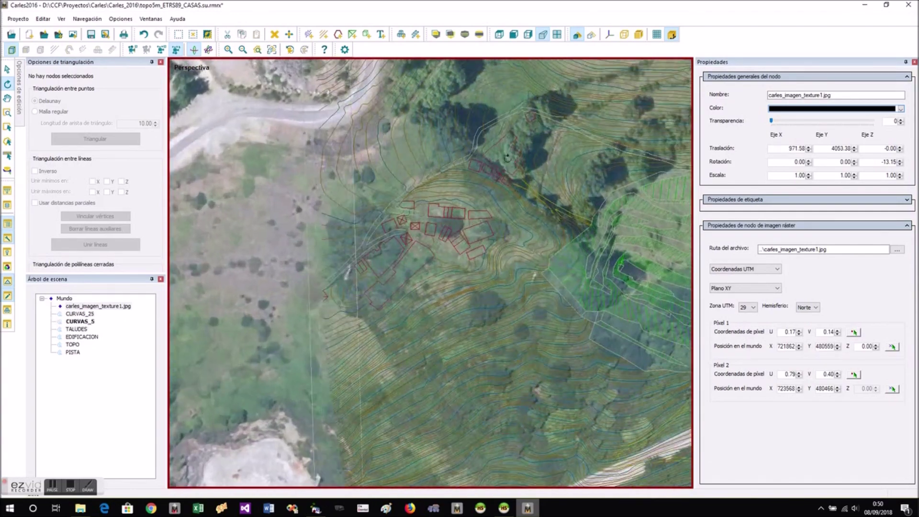
scroll(503, 162, "down", 5)
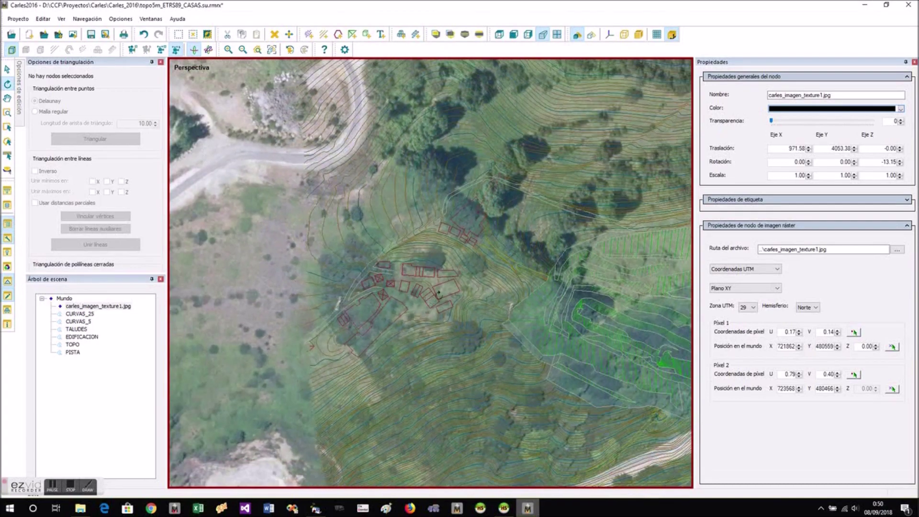
scroll(488, 183, "up", 5)
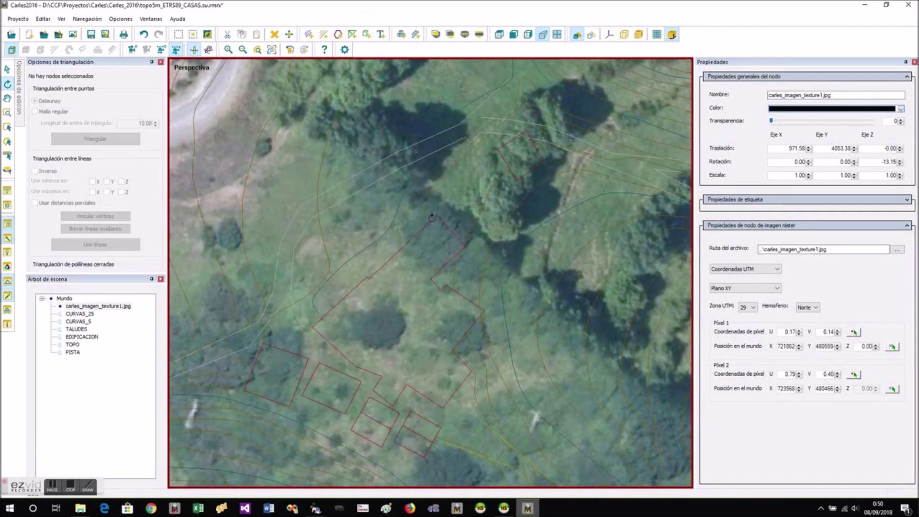
left_click(893, 346)
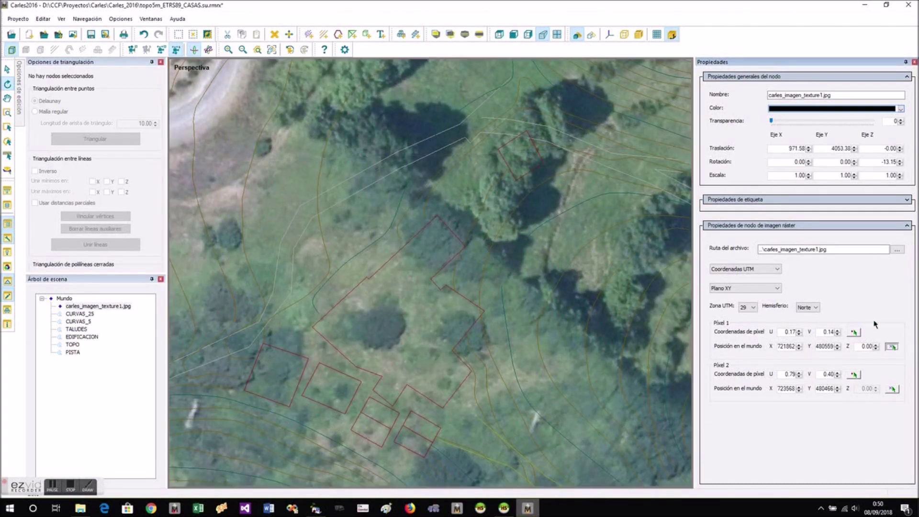
left_click(437, 220)
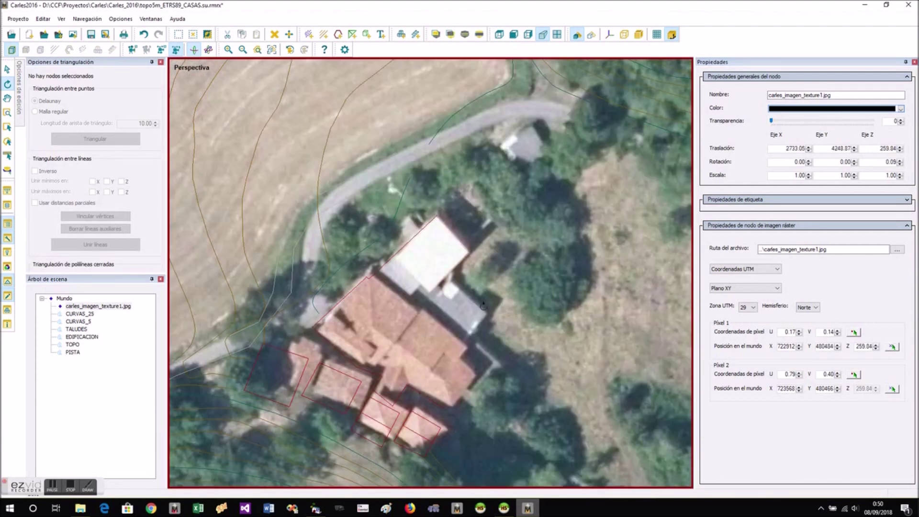
Show the drawing in plan view and set the world Z coordinate of pixel 1 to 0
left_click(500, 35)
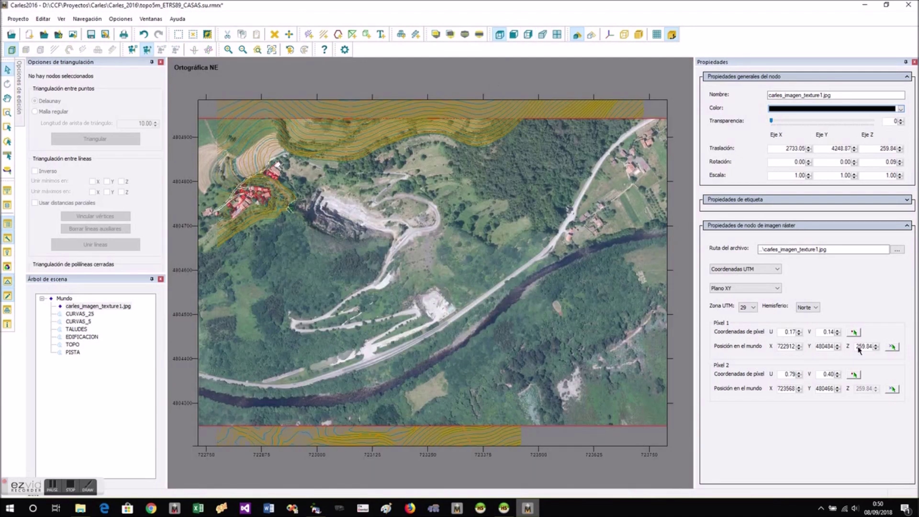
left_click_drag(856, 347, 908, 349)
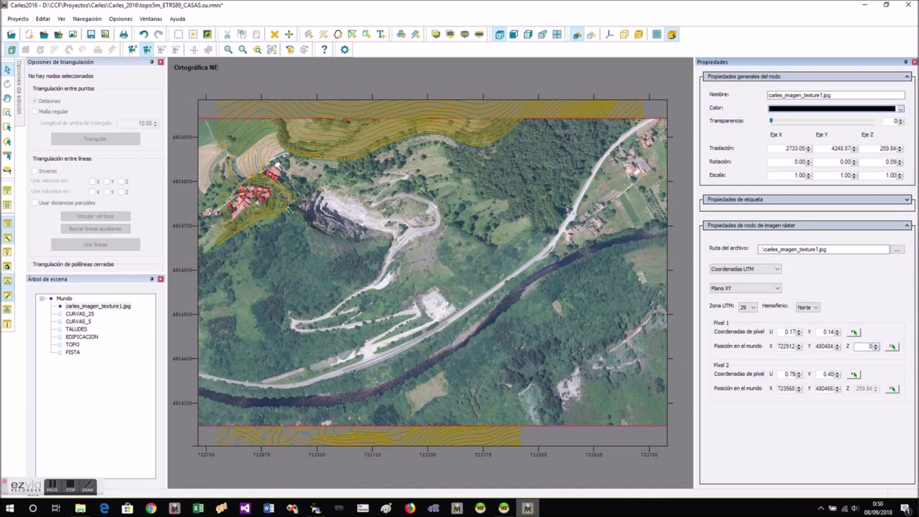
type("0")
key("Return")
Examine how the georeferenced image lines up with the building outlines, road, quarry slopes and tracks across the plan
scroll(479, 213, "up", 8)
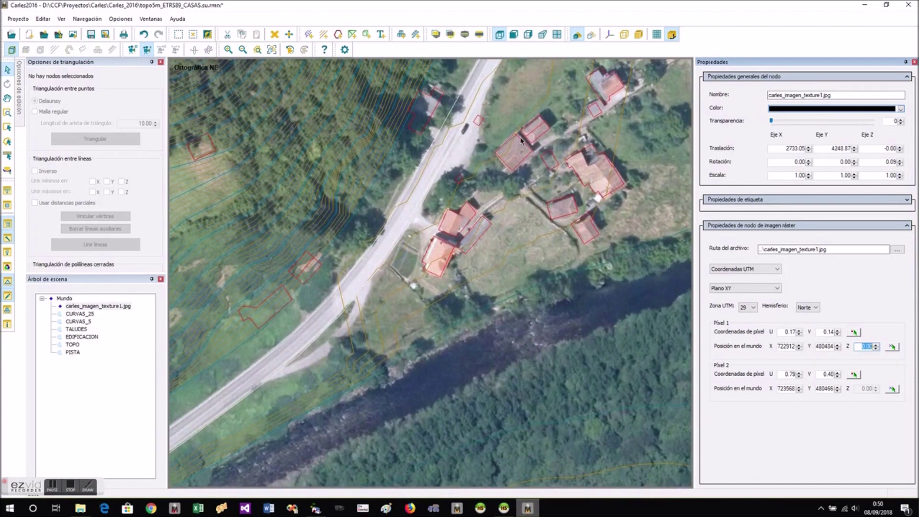
scroll(439, 276, "down", 6)
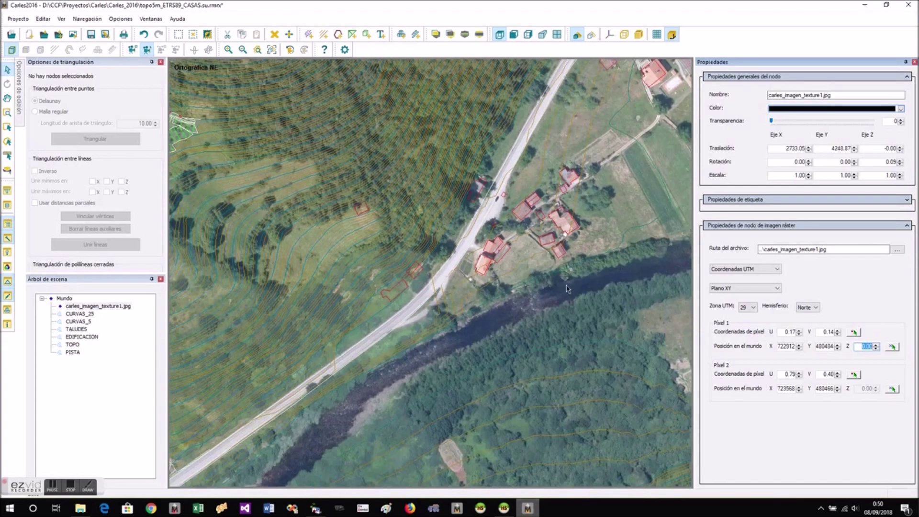
scroll(337, 232, "up", 3)
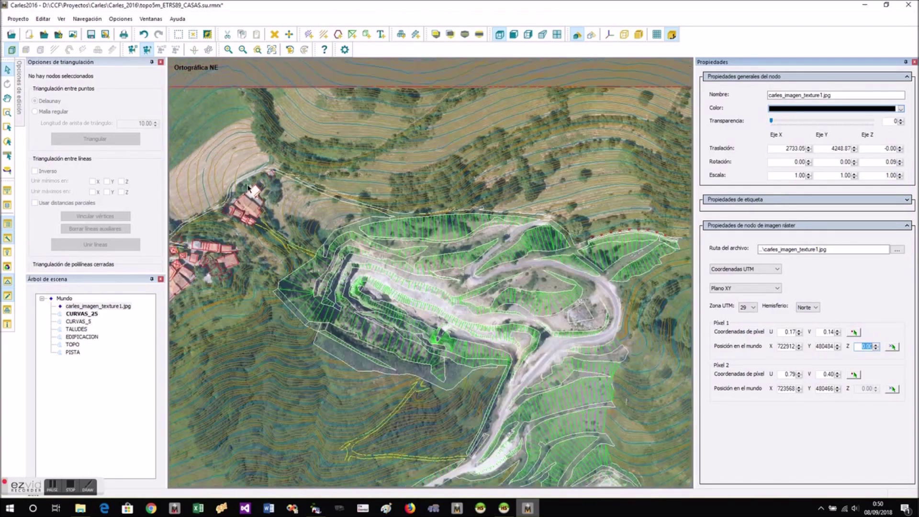
scroll(248, 187, "down", 2)
left_click(346, 418)
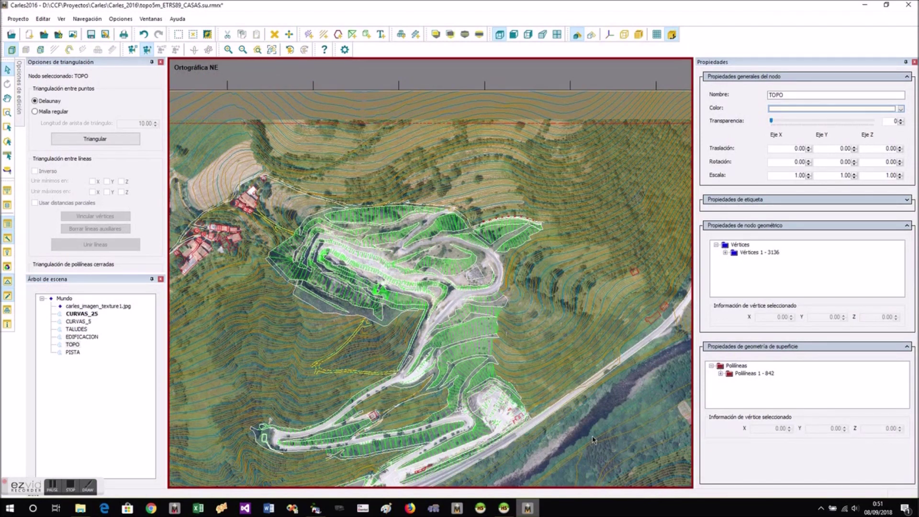
scroll(592, 436, "up", 3)
scroll(323, 468, "down", 2)
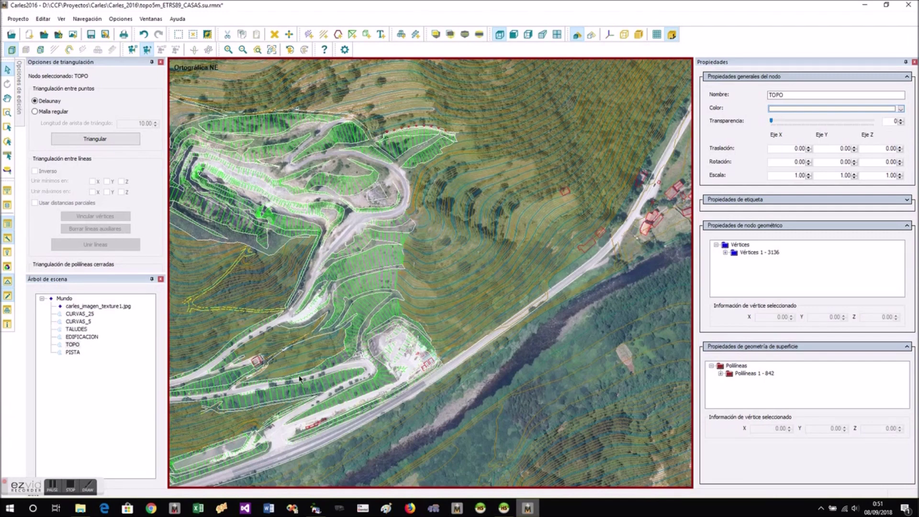
scroll(323, 371, "down", 3)
scroll(420, 297, "up", 3)
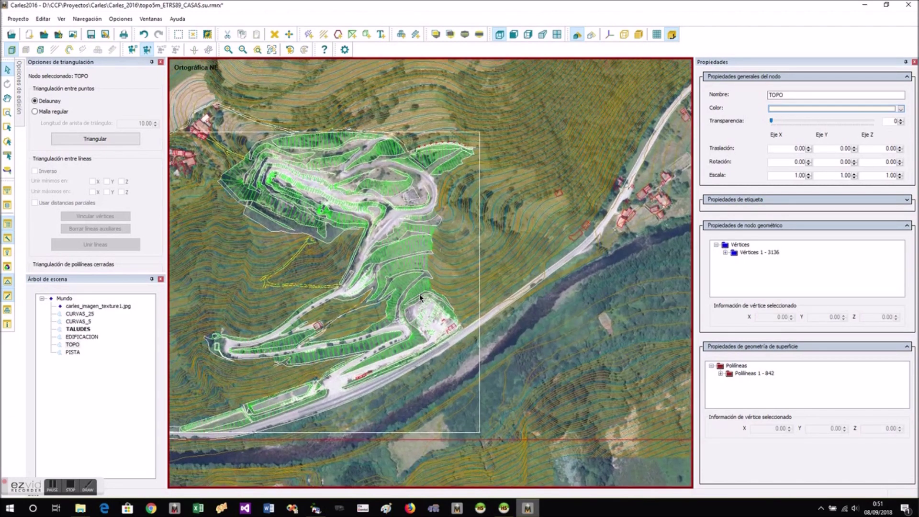
Merge the six drawing nodes from CURVAS_25 to PISTA into a single node, leaving out the aerial image
left_click(79, 314)
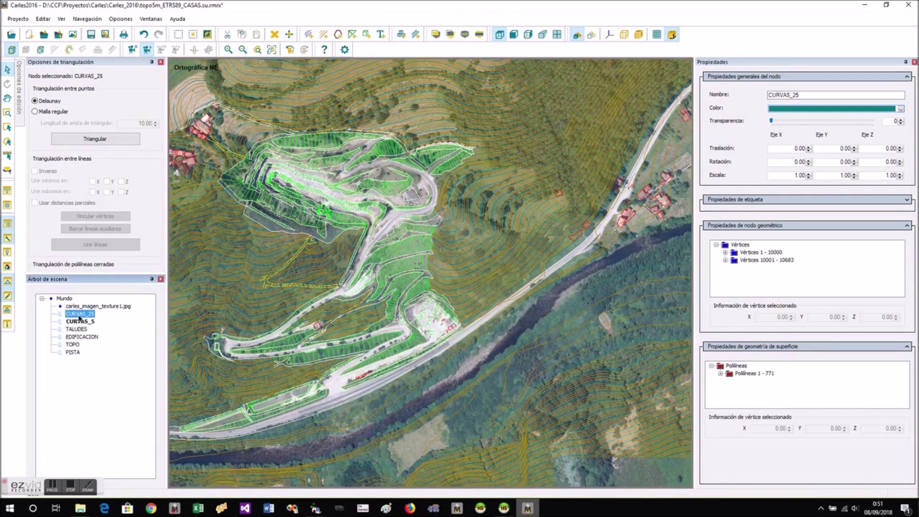
left_click(73, 352, "shift")
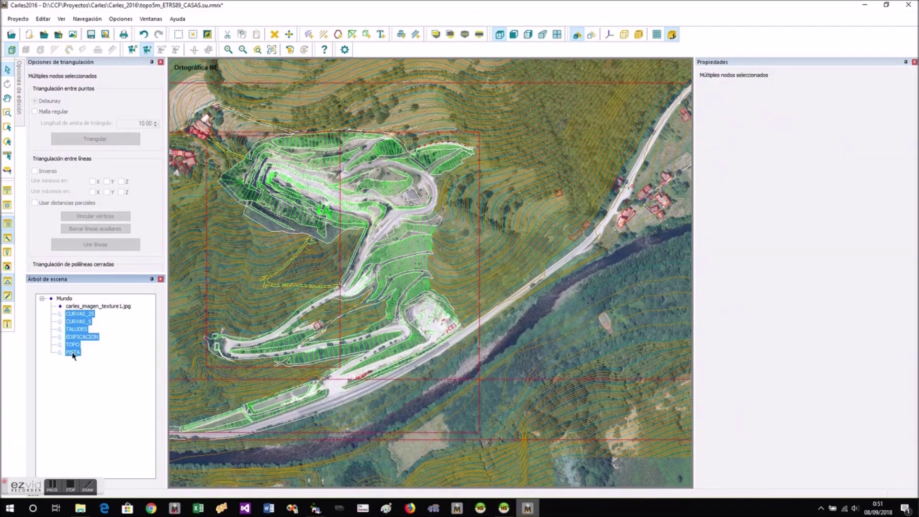
right_click(331, 264)
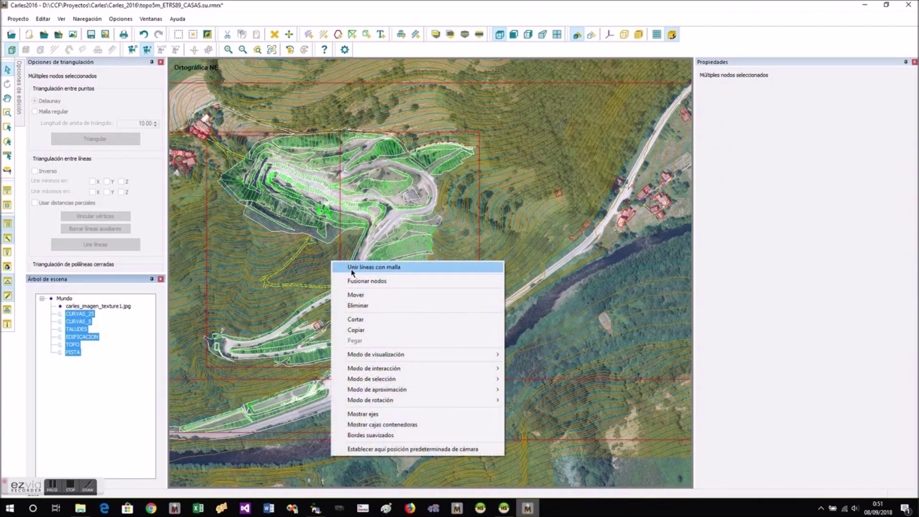
left_click(354, 282)
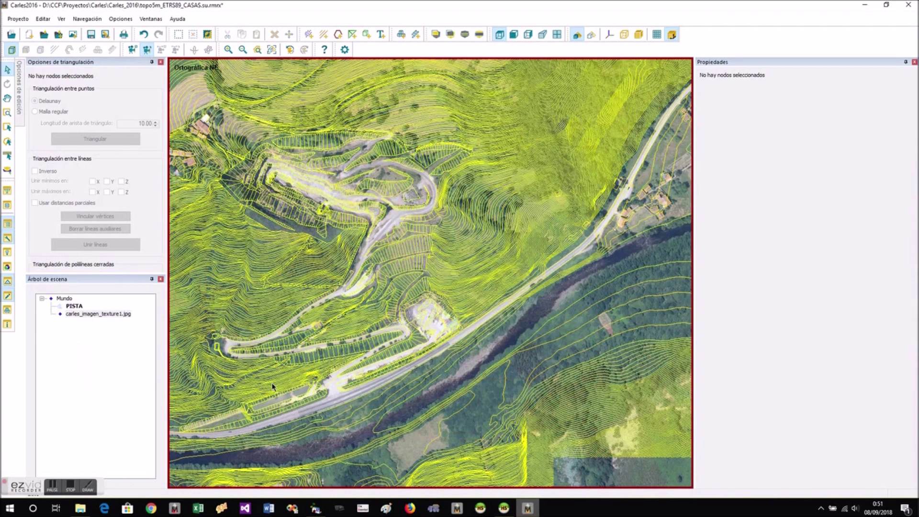
Change the colour of the merged PISTA node to grey
left_click(87, 314)
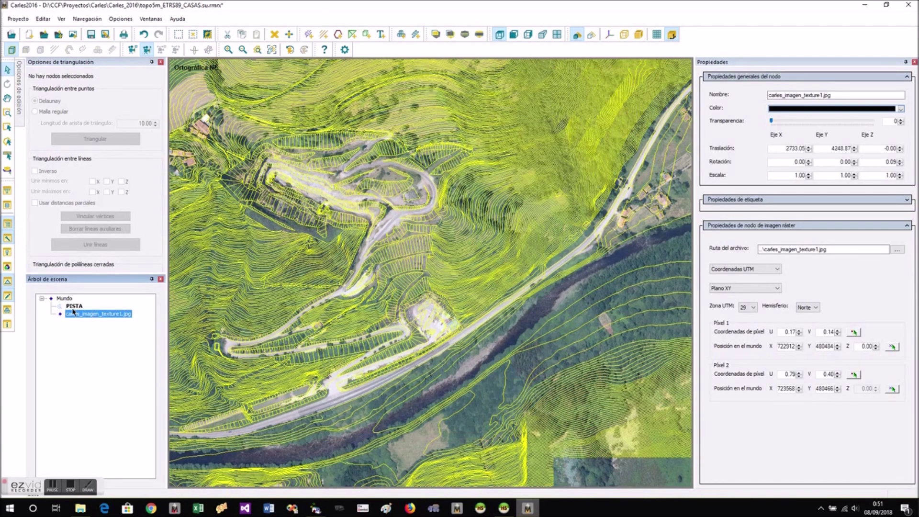
left_click(73, 306)
left_click(901, 109)
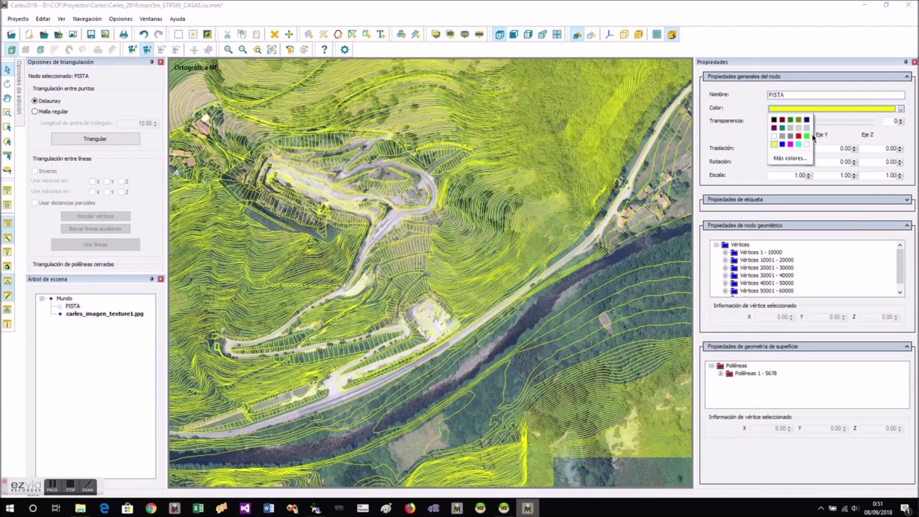
left_click(781, 137)
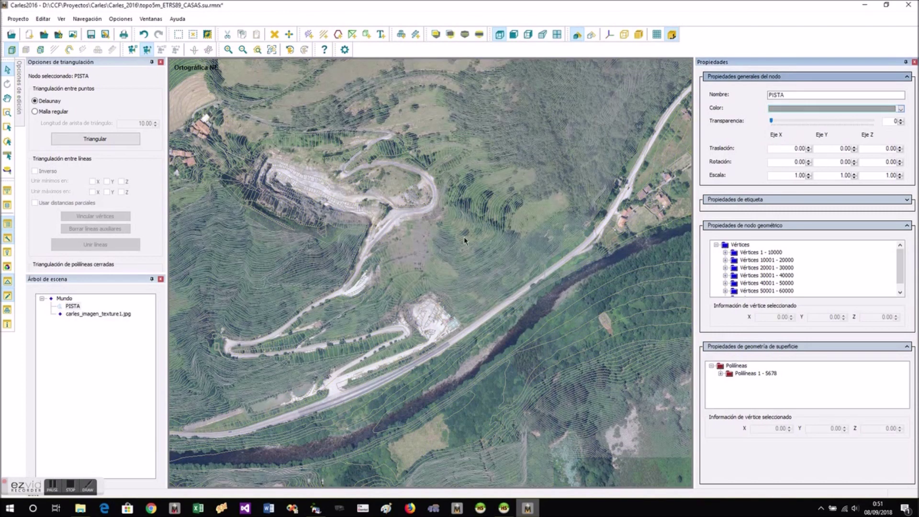
Triangulate the merged PISTA node into a terrain surface
right_click(307, 251)
left_click(323, 259)
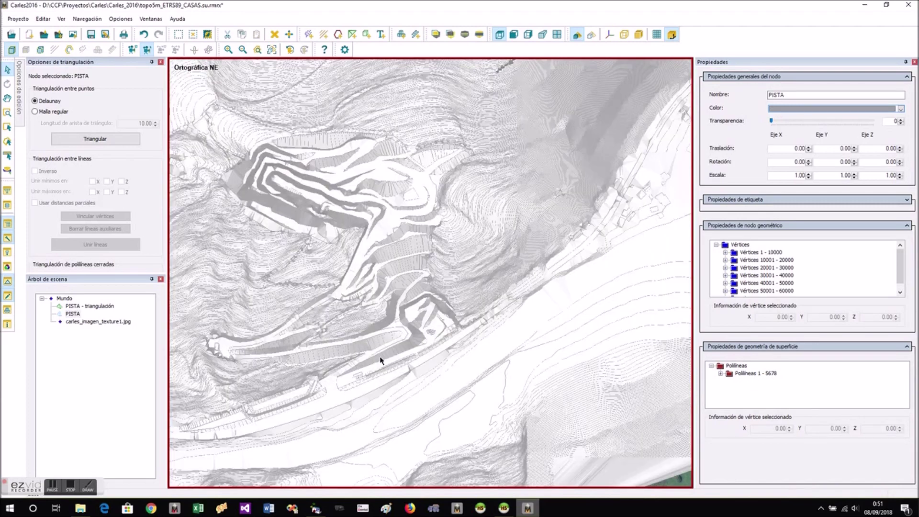
scroll(380, 357, "down", 3)
scroll(380, 357, "up", 1)
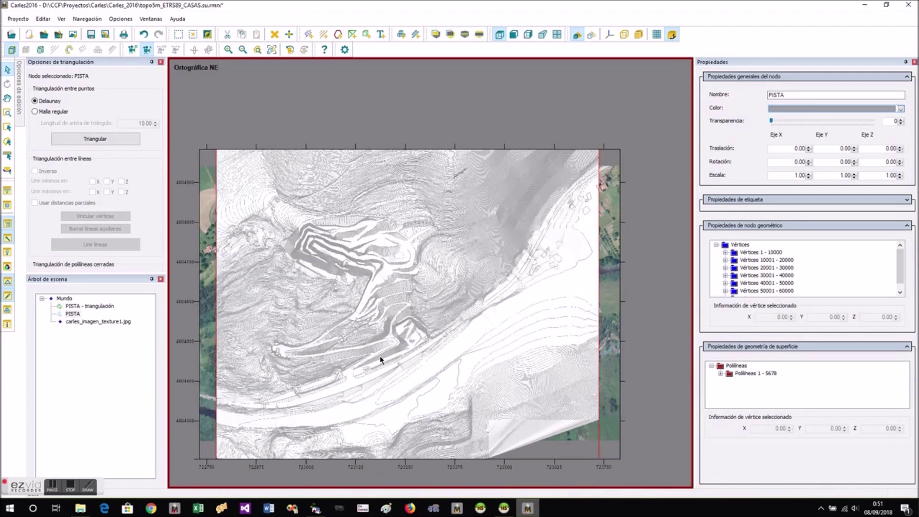
Show the whole triangulated terrain in perspective with smooth shading
left_click(542, 35)
left_click(471, 334)
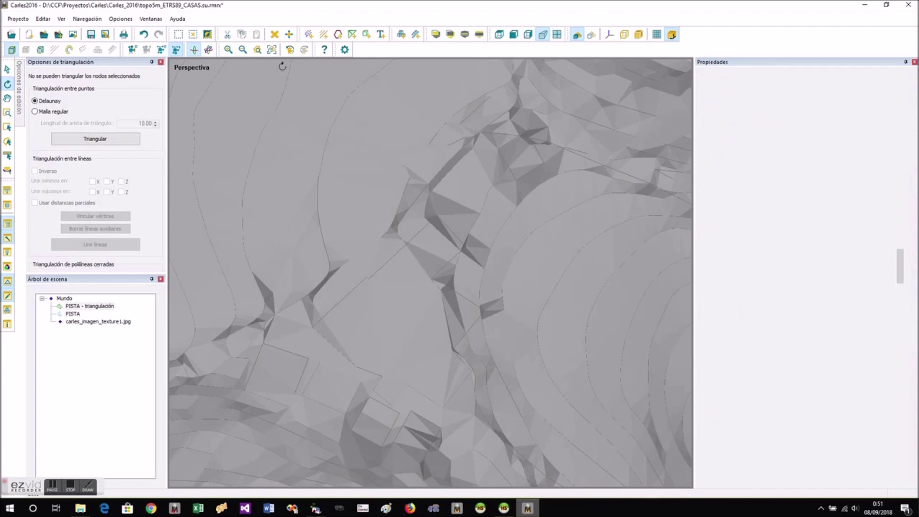
left_click(272, 53)
mouse_move(443, 320)
left_mouse_down()
mouse_move(429, 181)
mouse_move(458, 331)
left_mouse_up()
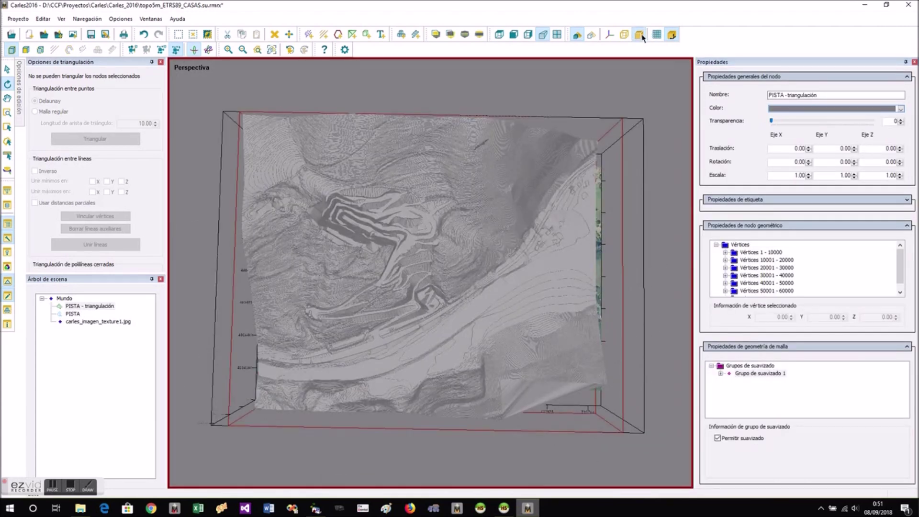
scroll(378, 229, "up", 5)
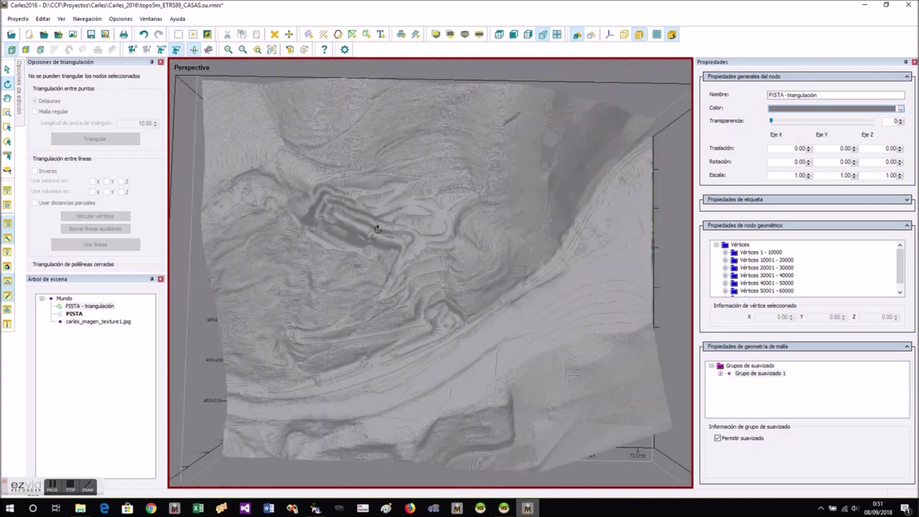
Drape carles_imagen_texture1.jpg as a texture over the PISTA triangulation and inspect the textured quarry terrain
left_click_drag(378, 229, 461, 169)
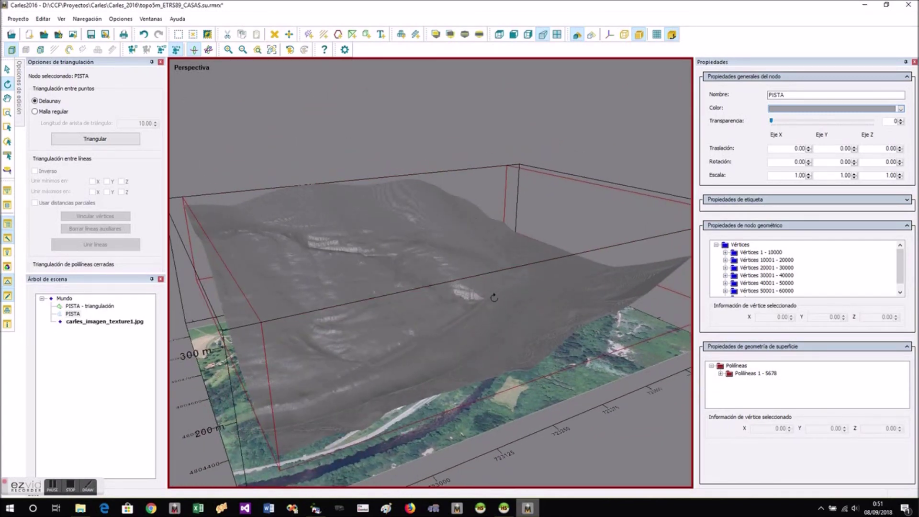
right_click(555, 207)
left_click(594, 212)
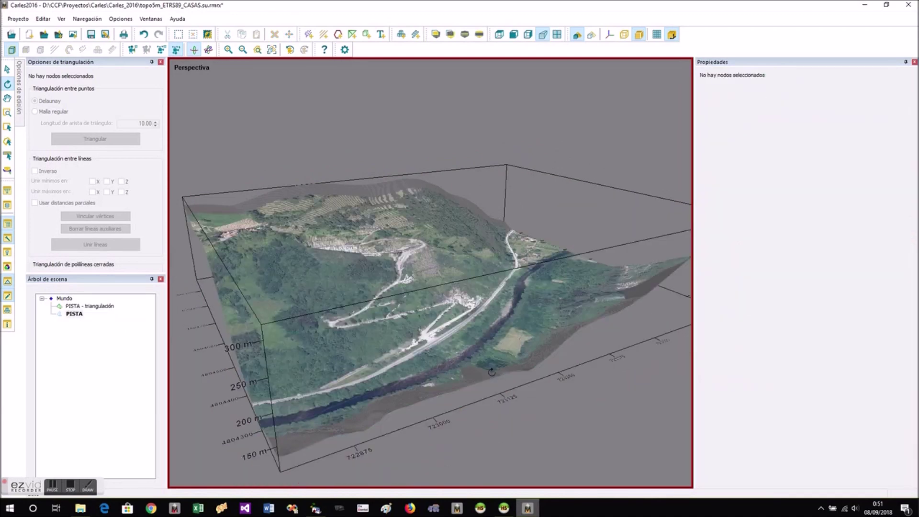
left_click_drag(449, 263, 462, 385)
scroll(326, 280, "up", 6)
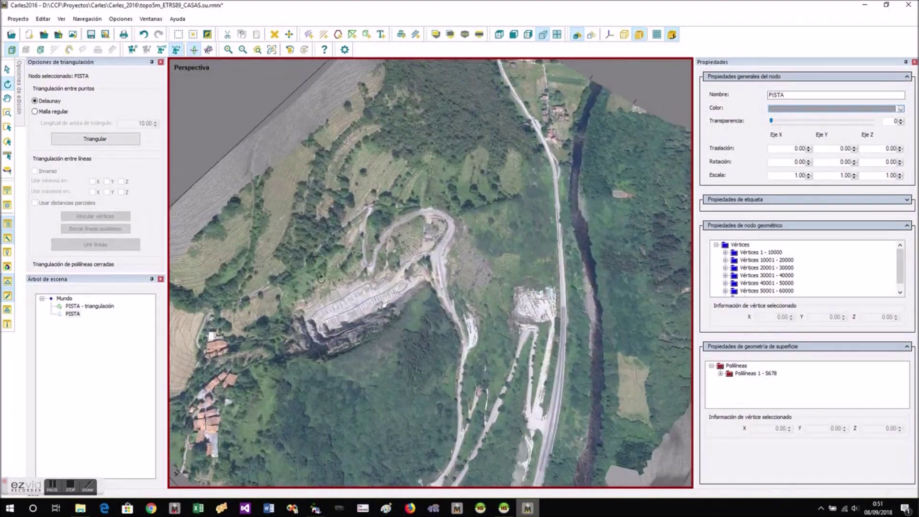
scroll(326, 279, "down", 5)
left_click_drag(466, 395, 434, 356)
scroll(434, 355, "down", 3)
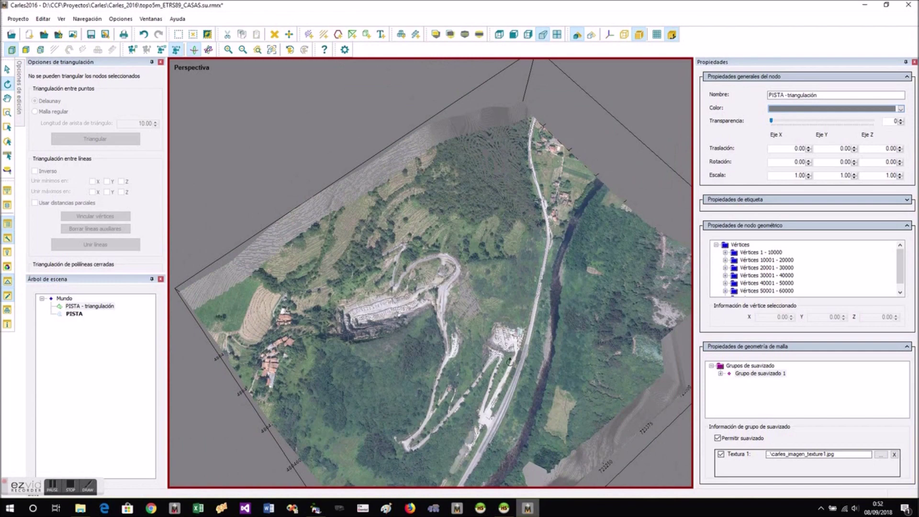
left_click_drag(509, 362, 664, 306)
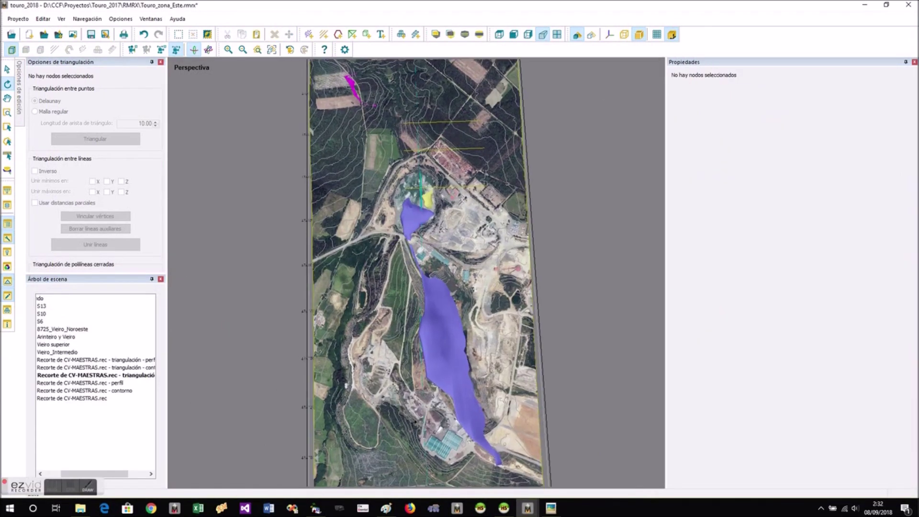
Switch to the Touro_zona_Este project and insert the section image VIEIROFINAL_Página_13.jpg
left_click(72, 398)
left_click_drag(411, 335, 565, 182)
left_click_drag(503, 244, 493, 208)
scroll(493, 207, "up", 3)
left_click_drag(493, 199, 742, 305)
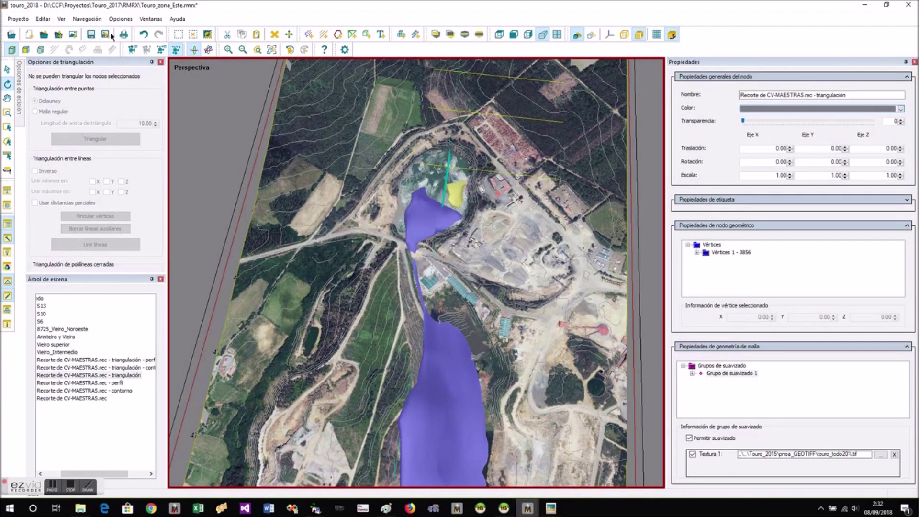
left_click(73, 34)
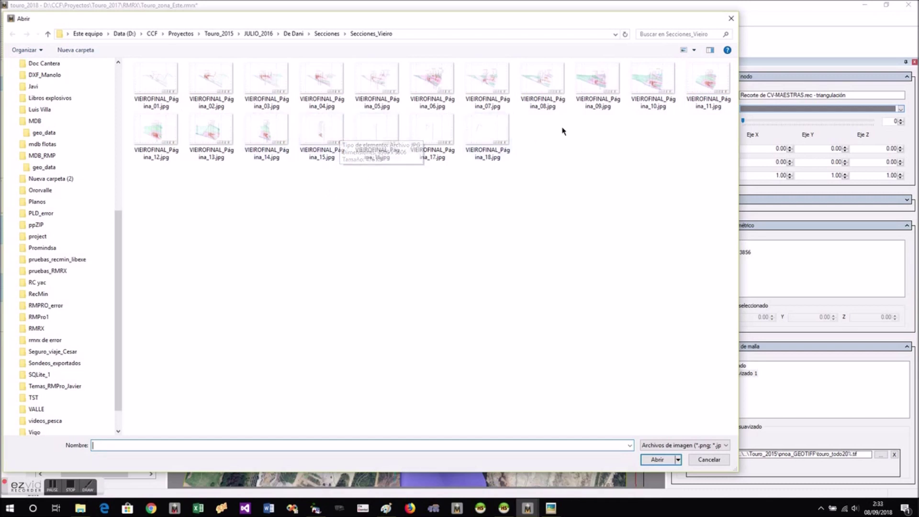
double_click(209, 133)
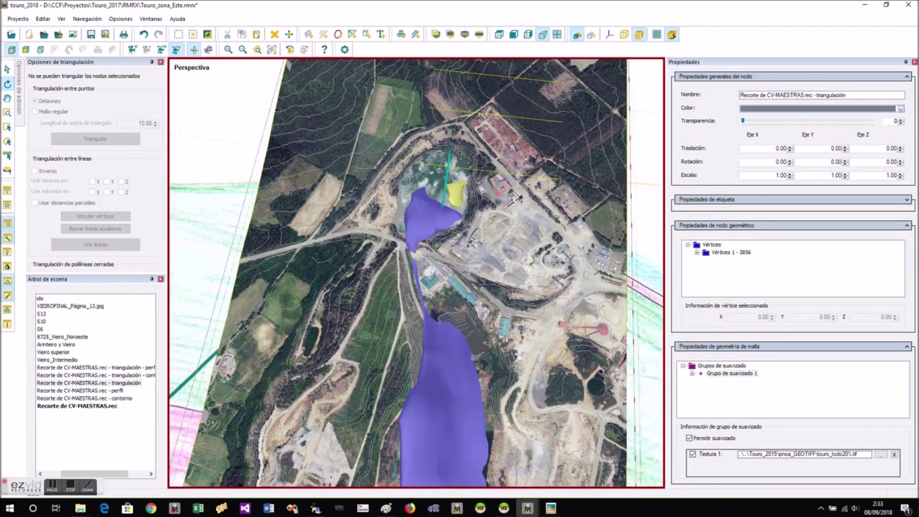
Place the VIEIROFINAL_Página_13.jpg section image in the vertical Plano XZ
scroll(350, 237, "down", 7)
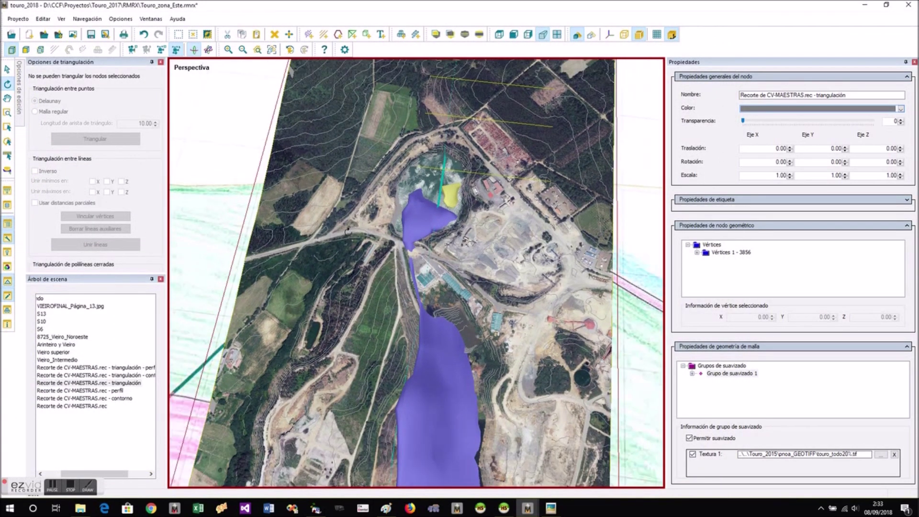
left_click(472, 287)
left_click_drag(514, 275, 507, 235)
scroll(451, 445, "up", 6)
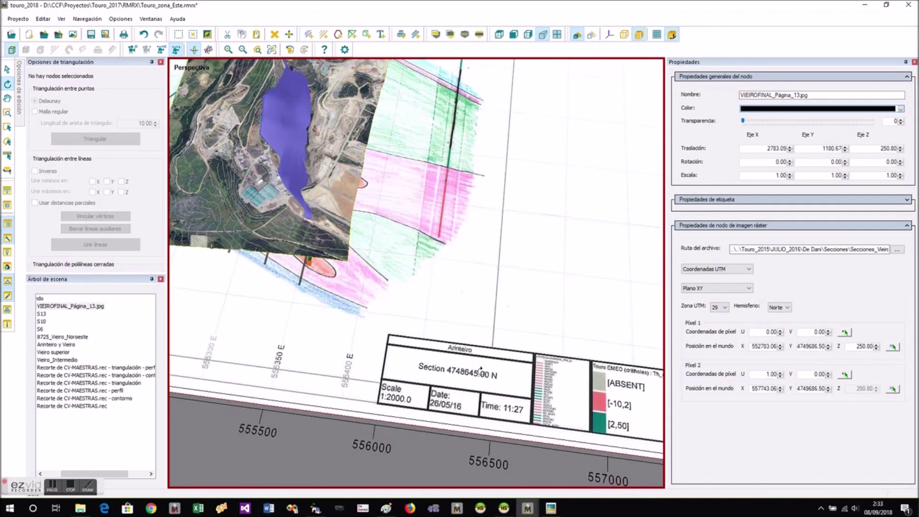
scroll(429, 296, "down", 2)
left_click_drag(543, 293, 515, 297)
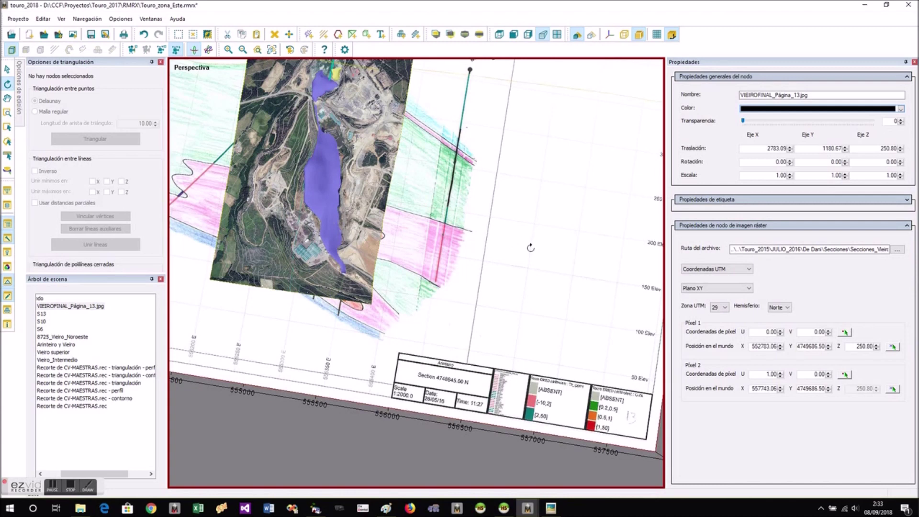
scroll(530, 247, "down", 2)
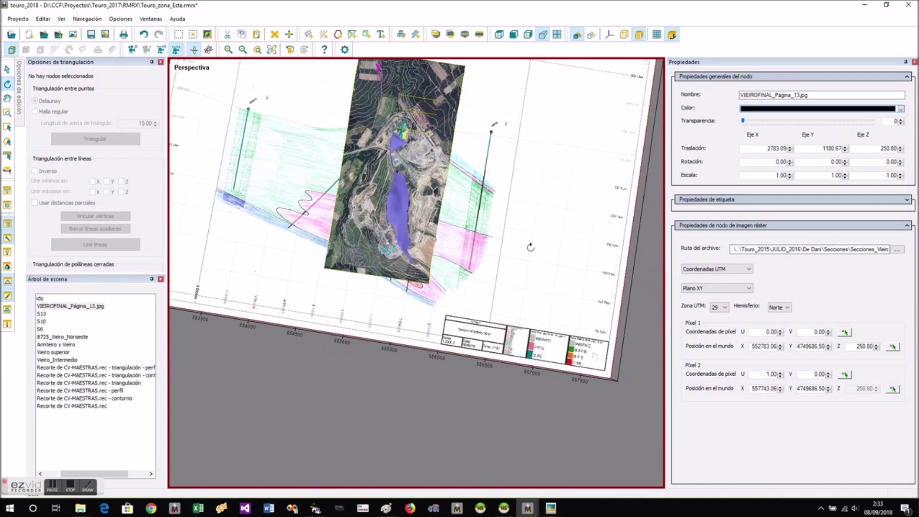
left_click(745, 289)
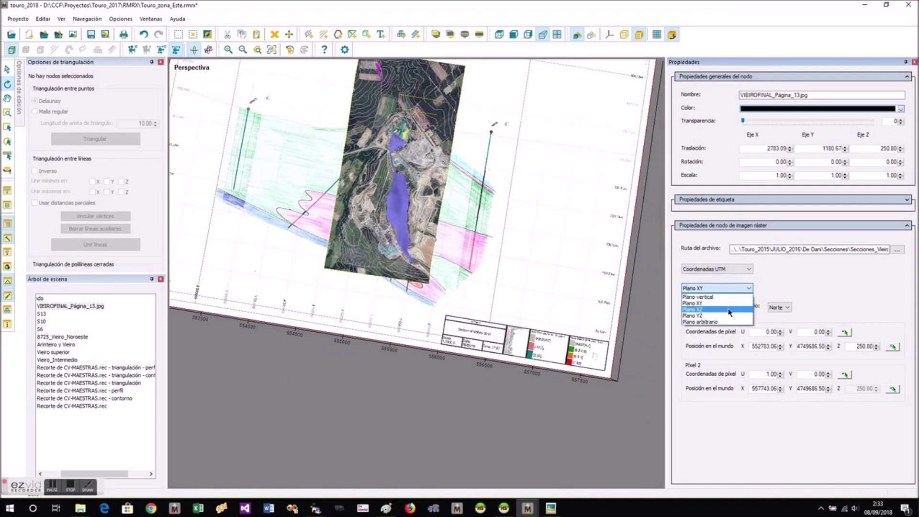
left_click(728, 310)
Pick Píxel 1 on the section image where the 555000 E line crosses the uppermost horizontal elevation line
left_click_drag(486, 364, 438, 153)
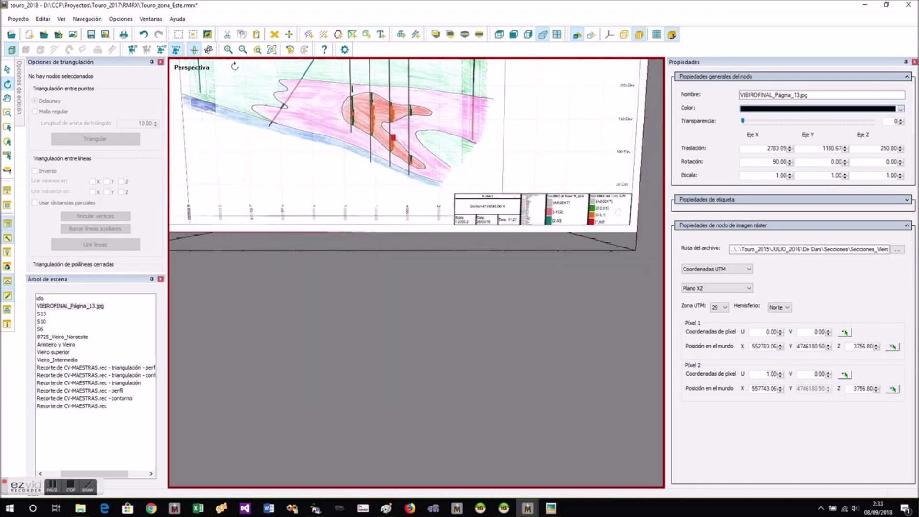
left_click(271, 50)
scroll(457, 260, "up", 4)
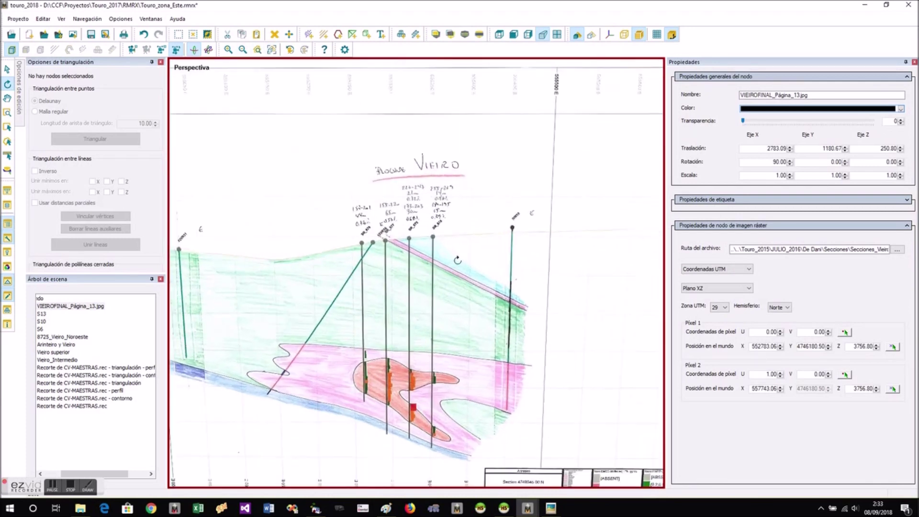
left_click_drag(457, 260, 533, 358)
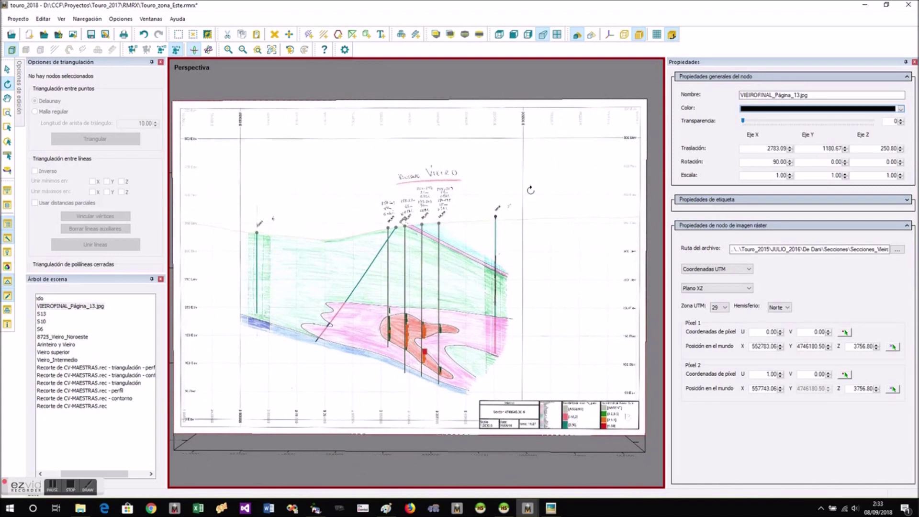
scroll(222, 132, "up", 4)
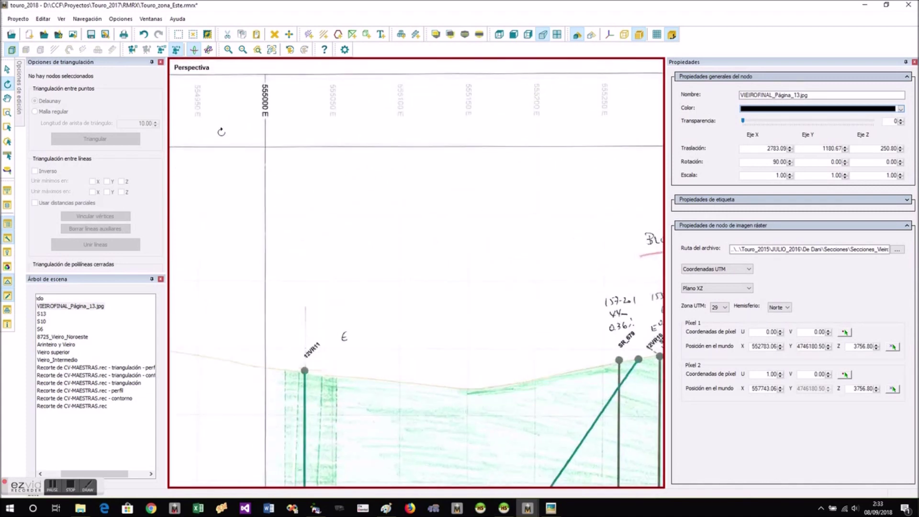
left_click_drag(319, 186, 251, 110)
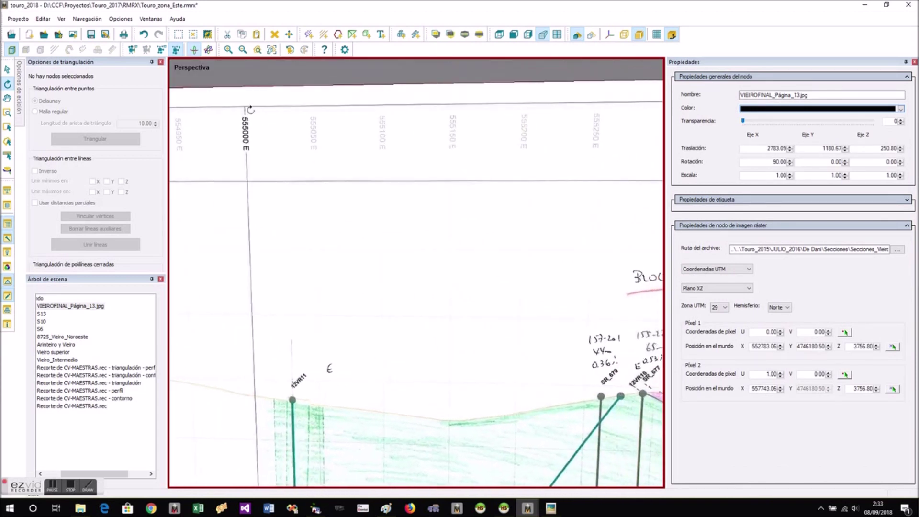
left_click(846, 332)
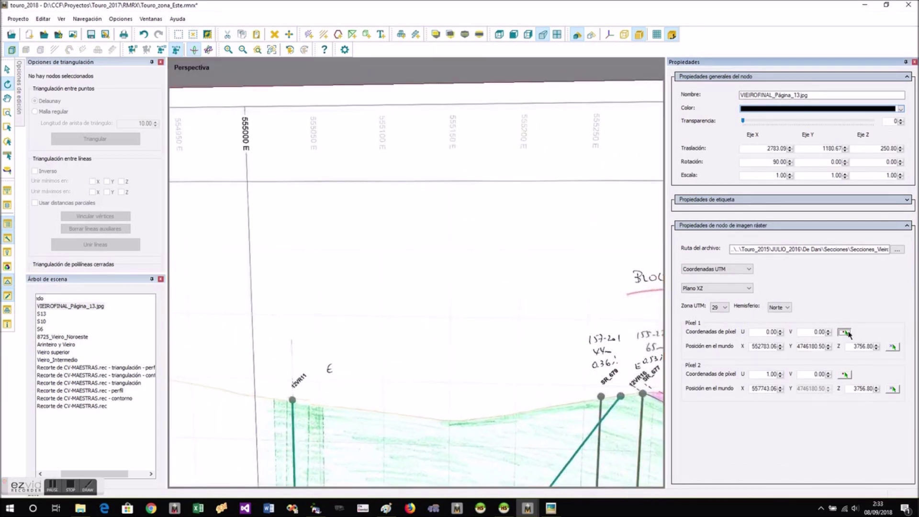
left_click(248, 186)
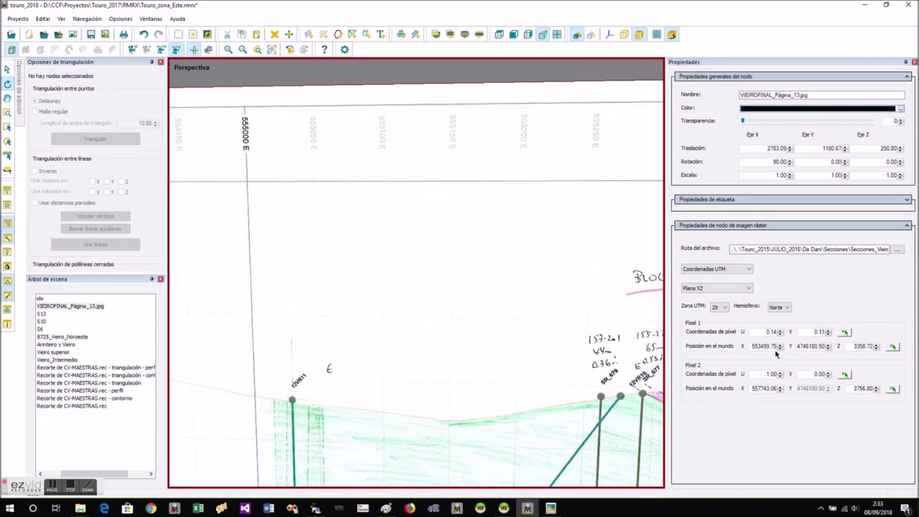
Set the world position of Píxel 1 to X 555000 and Z 500
left_click(854, 347)
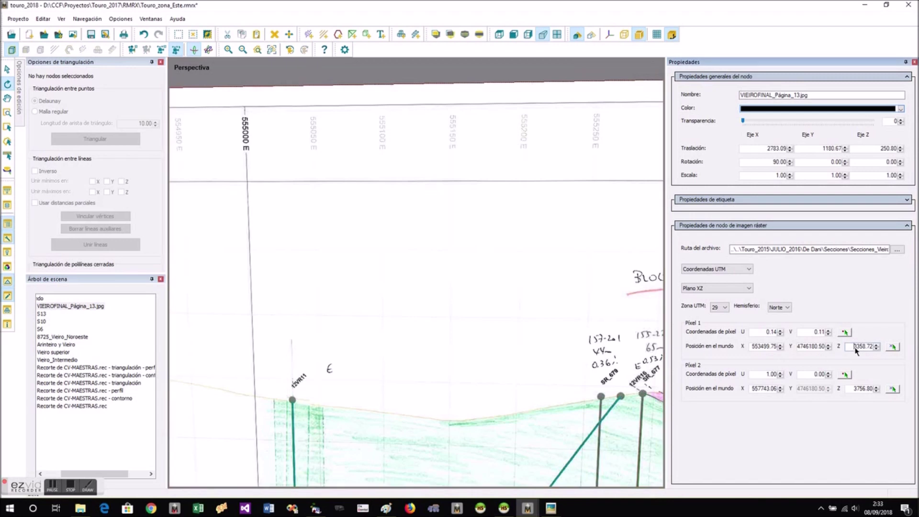
type("500")
key("Return")
left_click(761, 346)
type("55000")
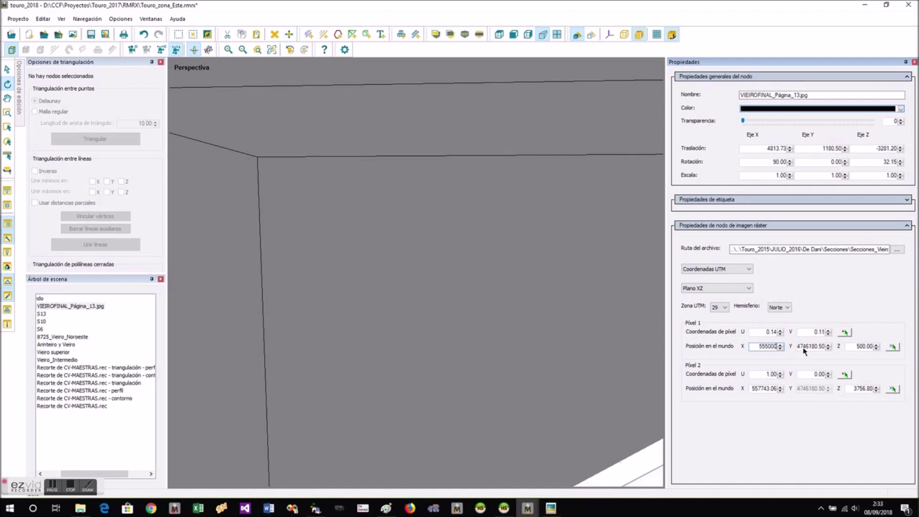
left_click(802, 346)
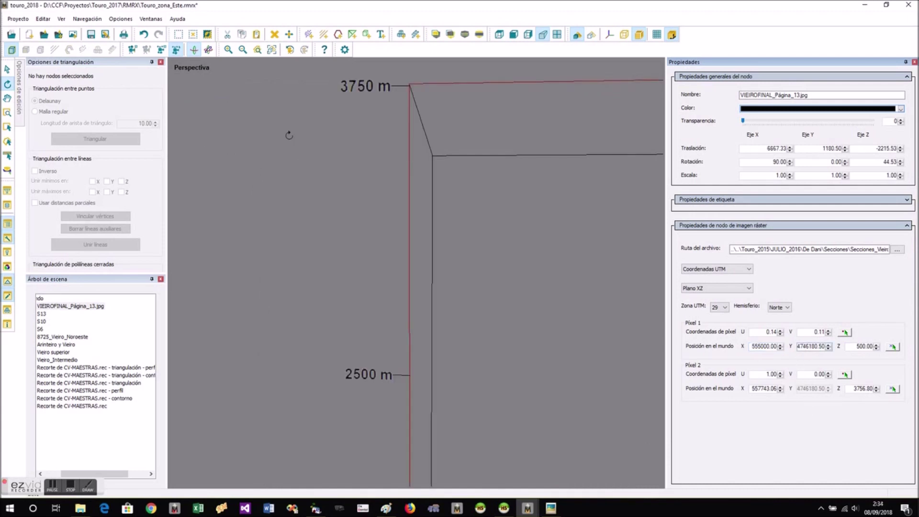
Pick Píxel 2 where the 555500 E line crosses the 50 Elev line, just above the section's title block
left_click(272, 49)
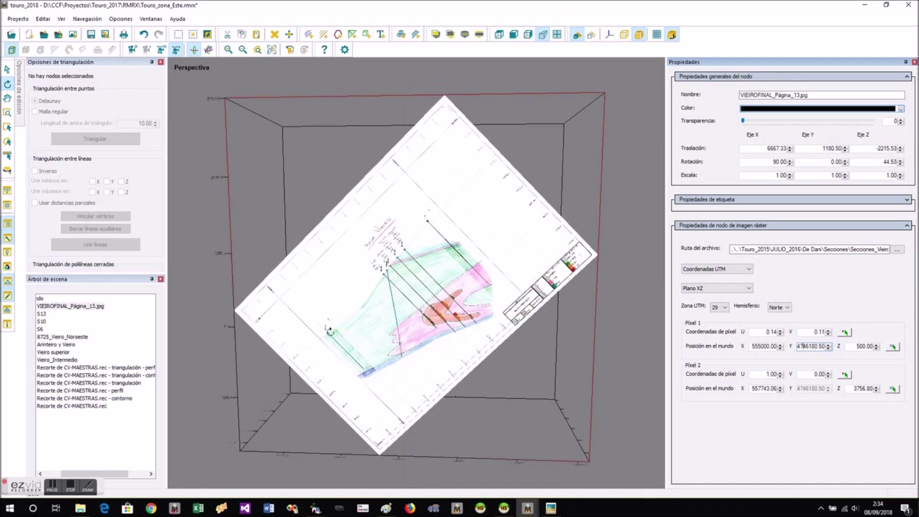
scroll(515, 279, "up", 3)
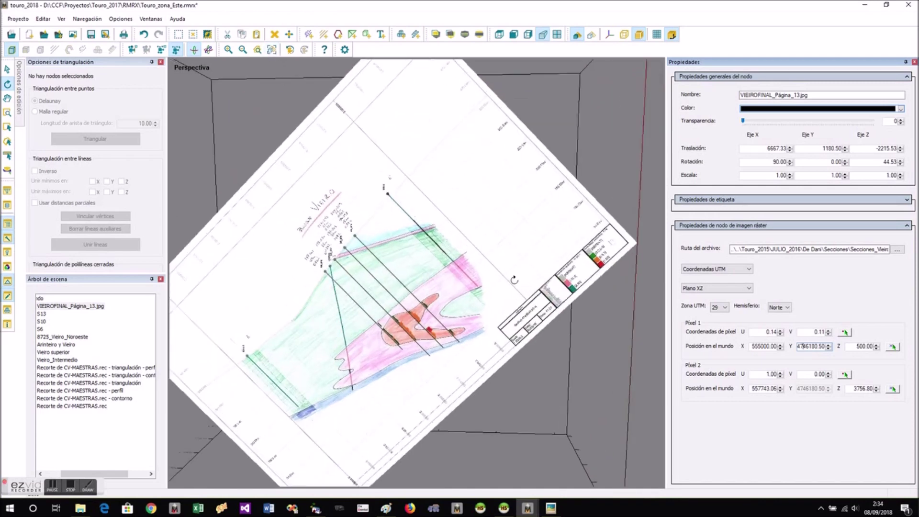
left_click_drag(395, 181, 286, 156)
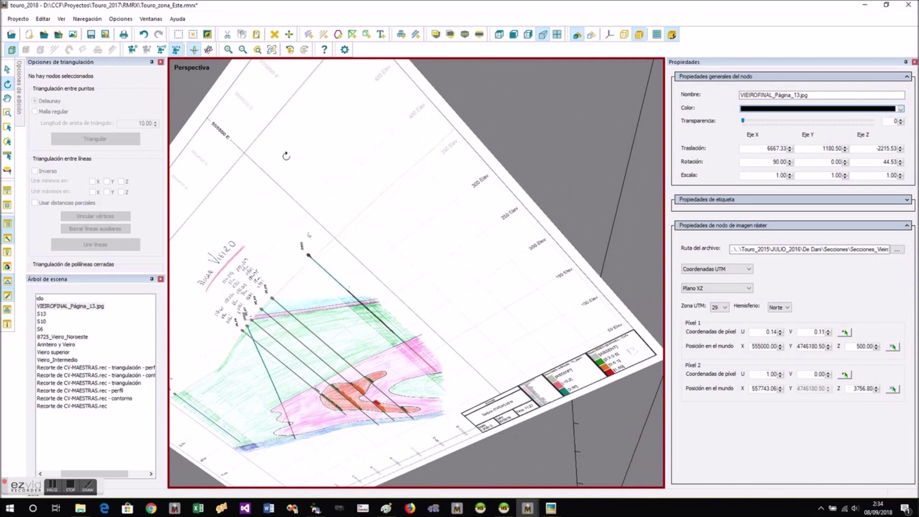
scroll(405, 284, "up", 1)
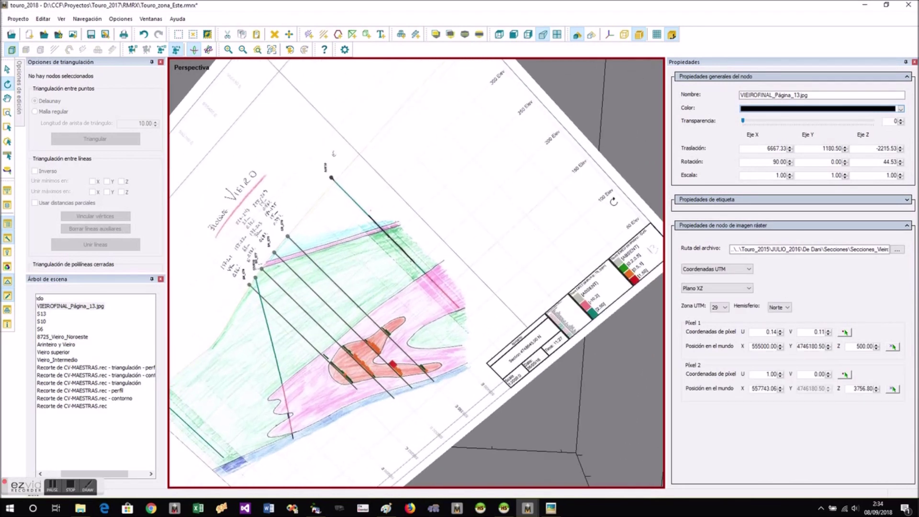
scroll(530, 286, "up", 1)
scroll(531, 286, "down", 4)
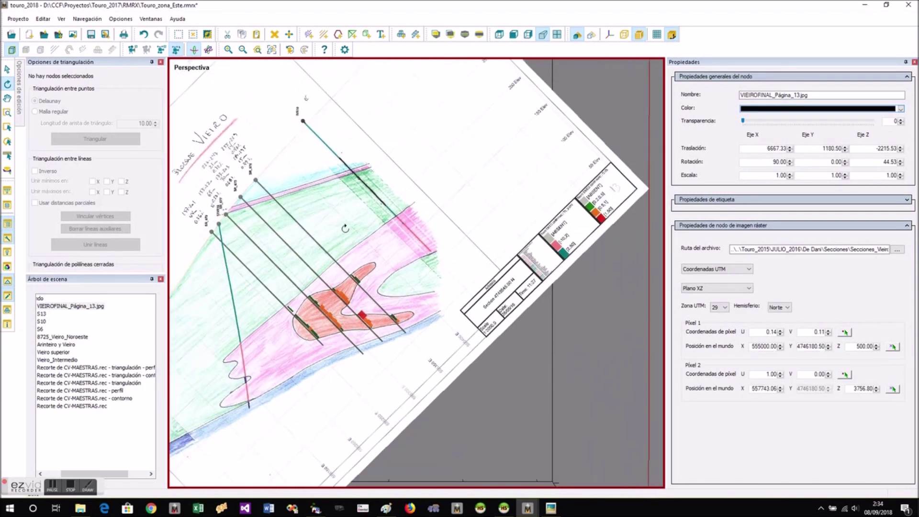
scroll(532, 200, "up", 2)
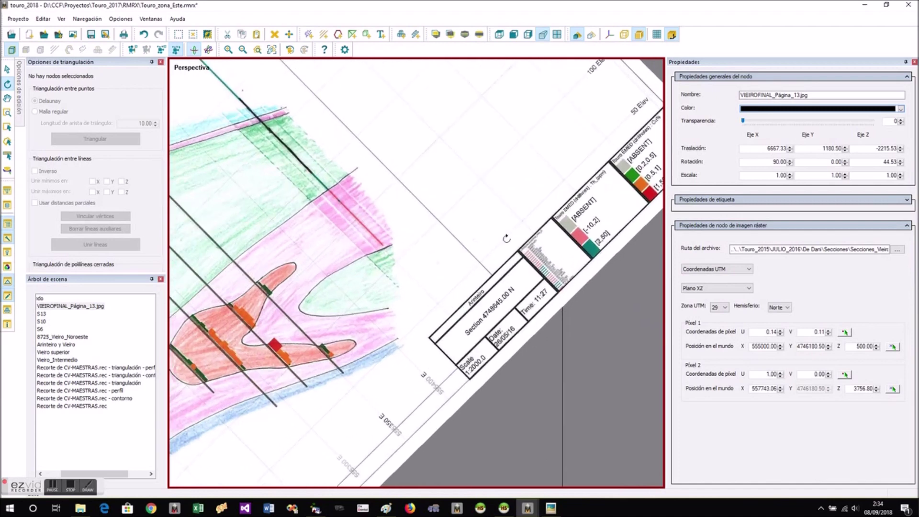
scroll(477, 258, "up", 1)
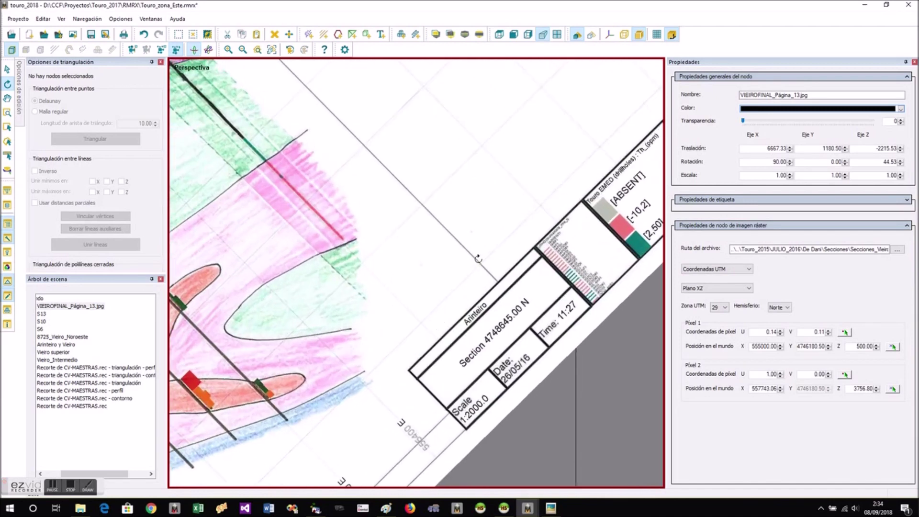
left_click(844, 374)
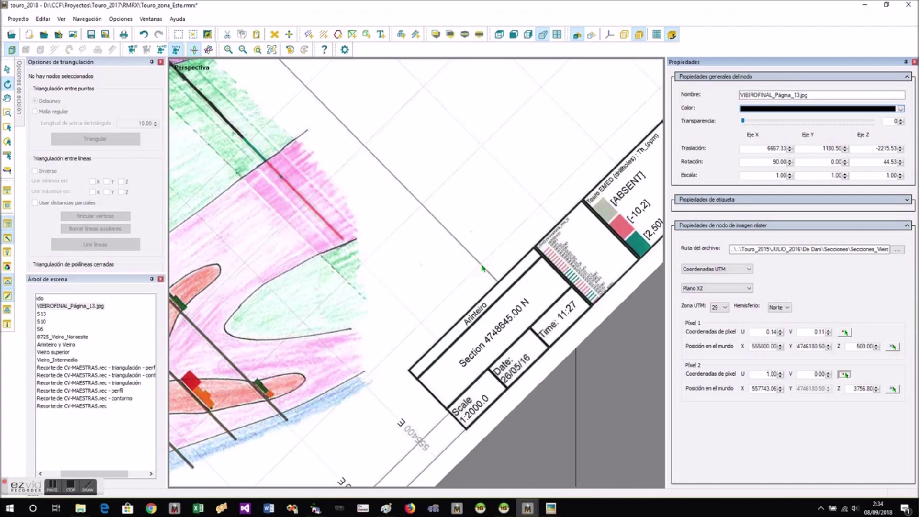
left_click(503, 368)
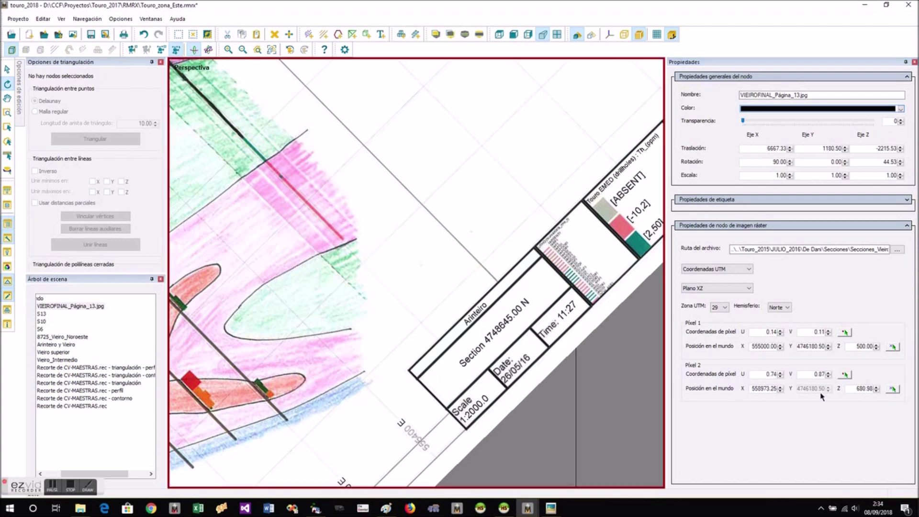
Set the world position of Píxel 2 to X 555500 and Z 50
double_click(857, 389)
type("50")
double_click(764, 388)
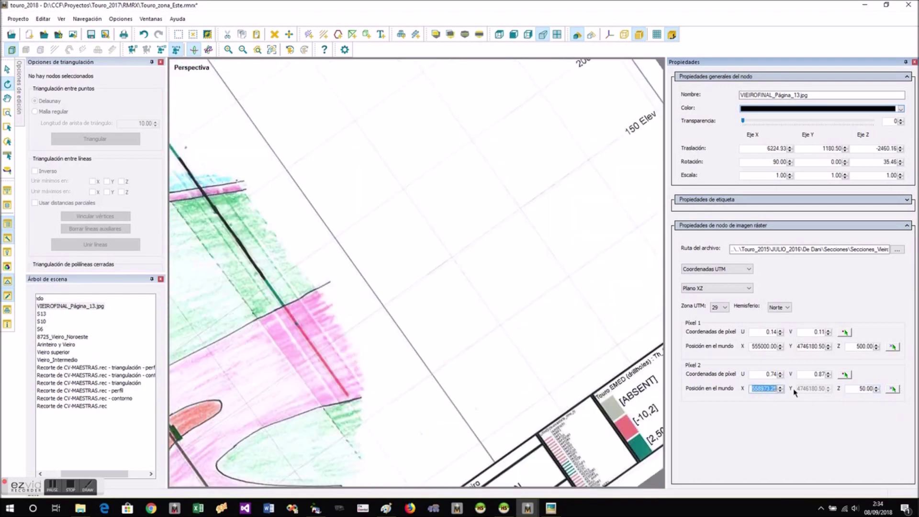
type("555500")
left_click(763, 375)
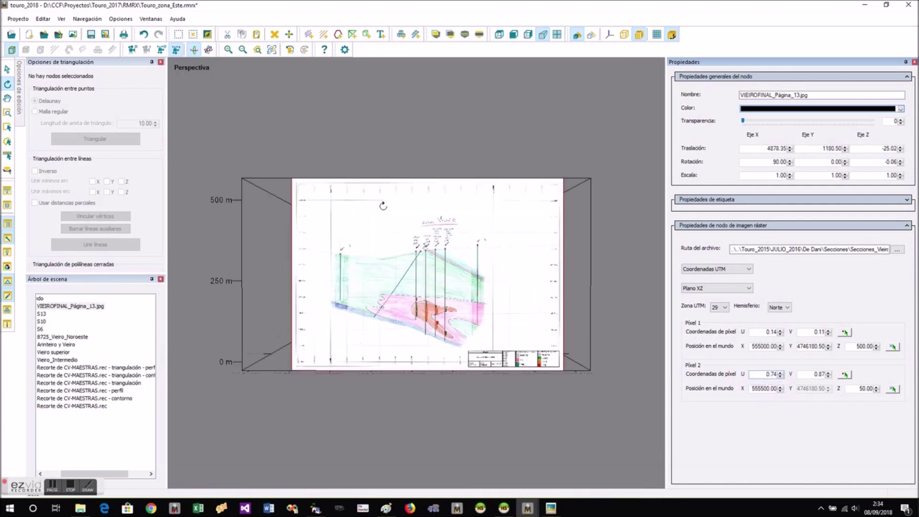
Set the section image's Y world position to 4748645, the northing given in its title block
left_click_drag(533, 317, 365, 290)
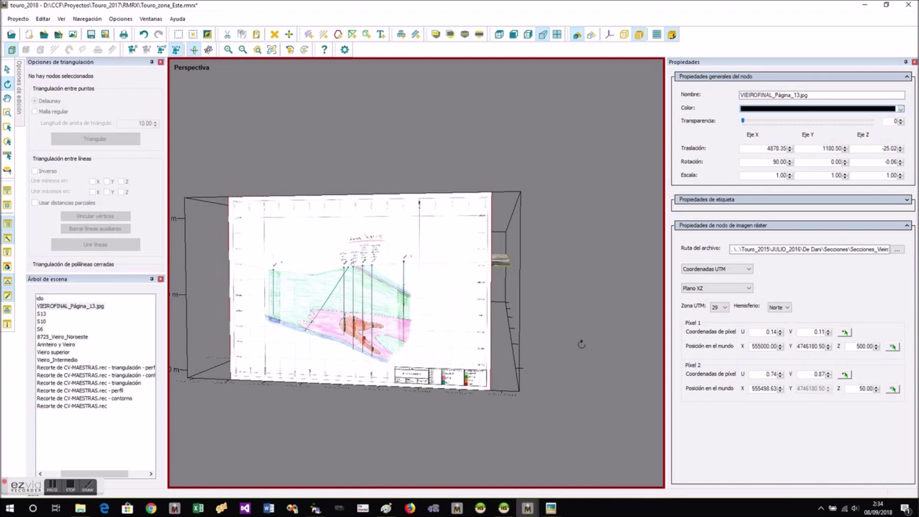
scroll(450, 373, "up", 8)
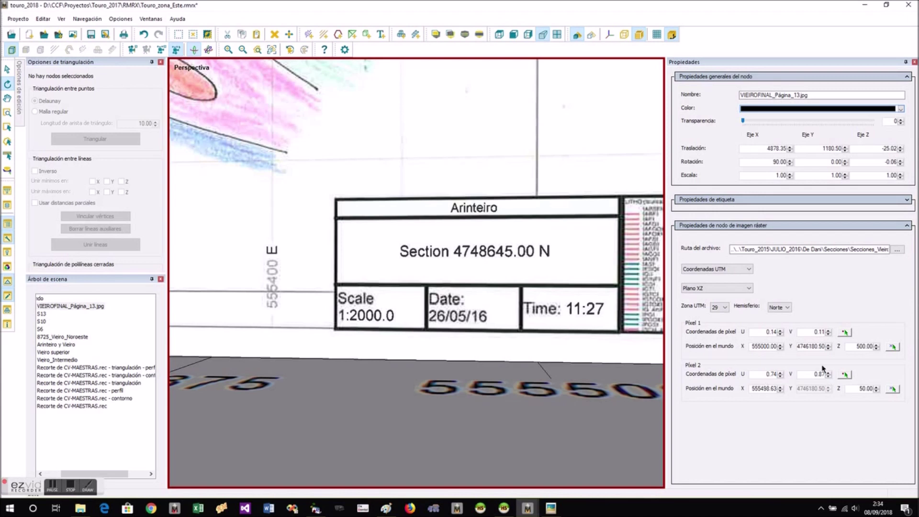
left_click_drag(809, 350, 843, 347)
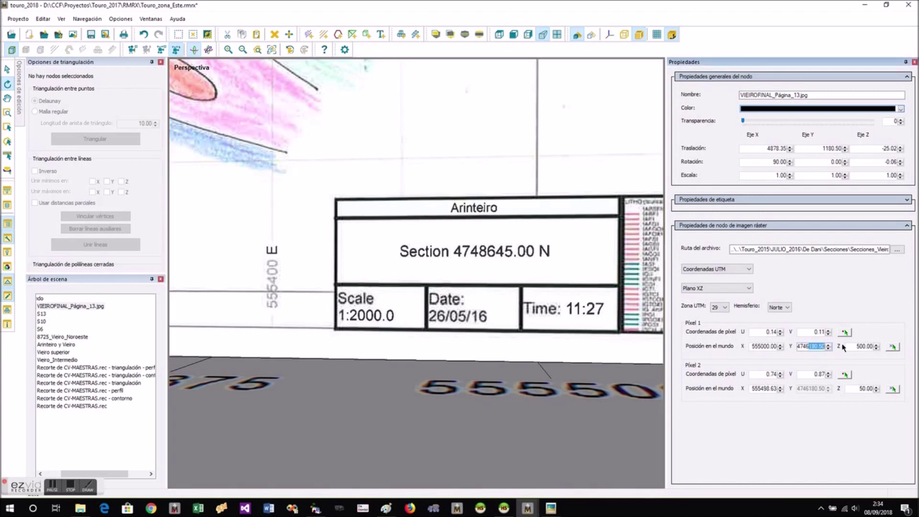
key("BackSpace")
type("8645")
left_click(750, 346)
Select the Arinteiro y Vieiro body where it meets the section image and set its transparency to 15
left_click_drag(485, 196, 378, 265)
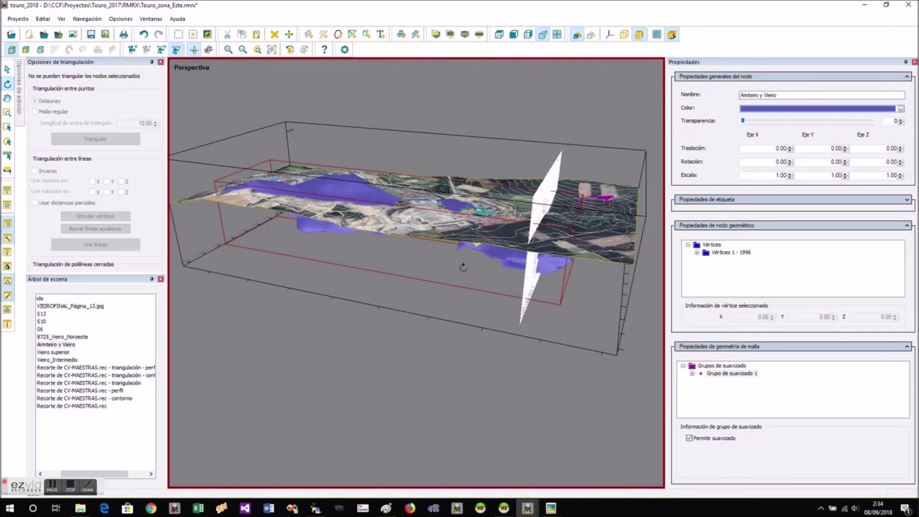
scroll(541, 235, "up", 6)
left_click_drag(543, 239, 471, 245)
scroll(443, 192, "up", 6)
mouse_move(441, 174)
left_mouse_down()
mouse_move(464, 186)
mouse_move(421, 189)
mouse_move(512, 197)
mouse_move(472, 199)
left_mouse_up()
left_click(580, 221)
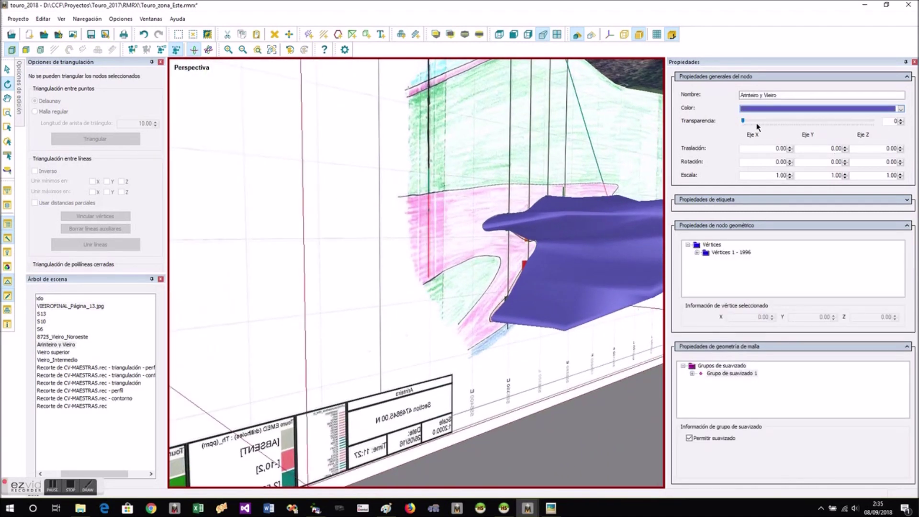
left_click_drag(743, 121, 764, 144)
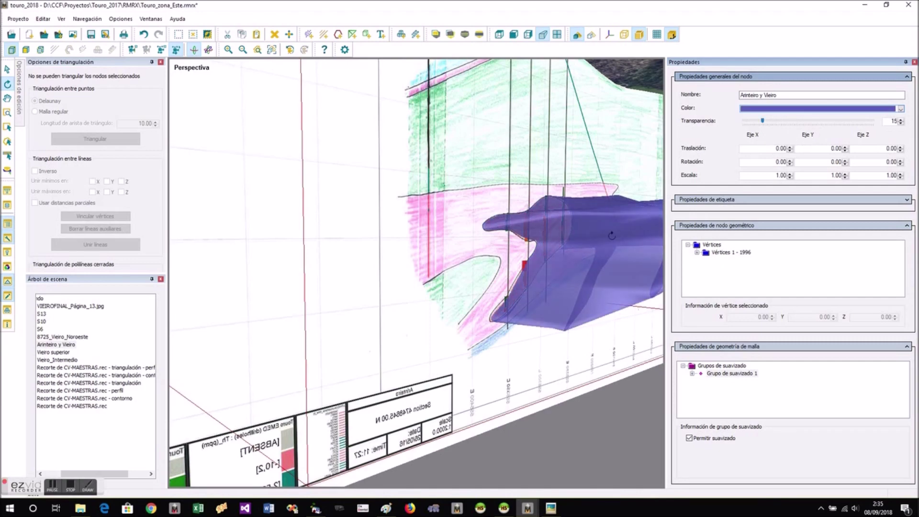
Examine how the georeferenced section image fits the ore bodies and the textured quarry terrain from several angles
scroll(460, 274, "down", 8)
left_click_drag(404, 297, 618, 309)
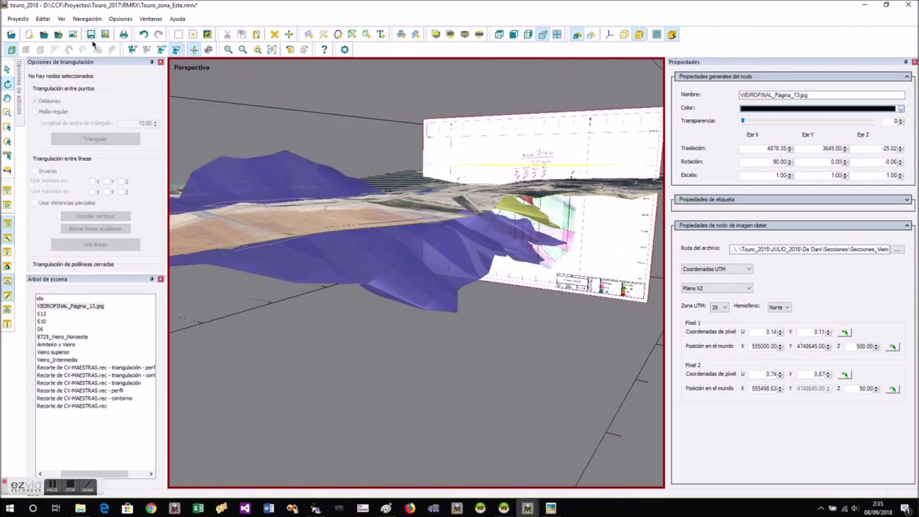
left_click_drag(259, 178, 307, 307)
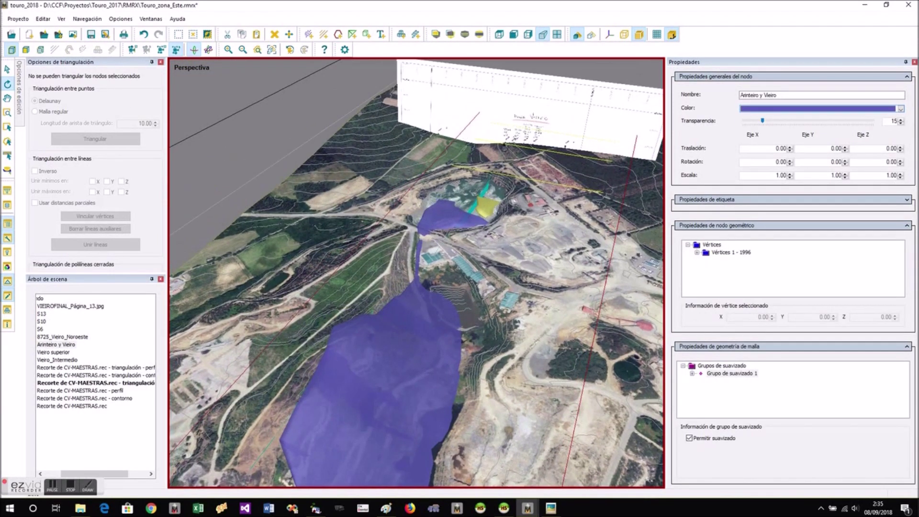
left_click_drag(562, 194, 570, 244)
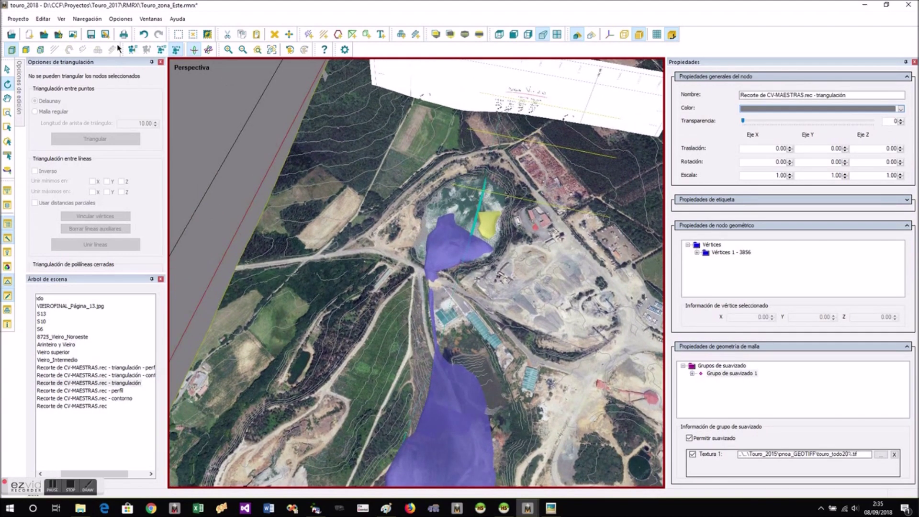
Import the section image VIEIROFINAL_Página_10.jpg and orient it in Plano XZ
left_click(72, 34)
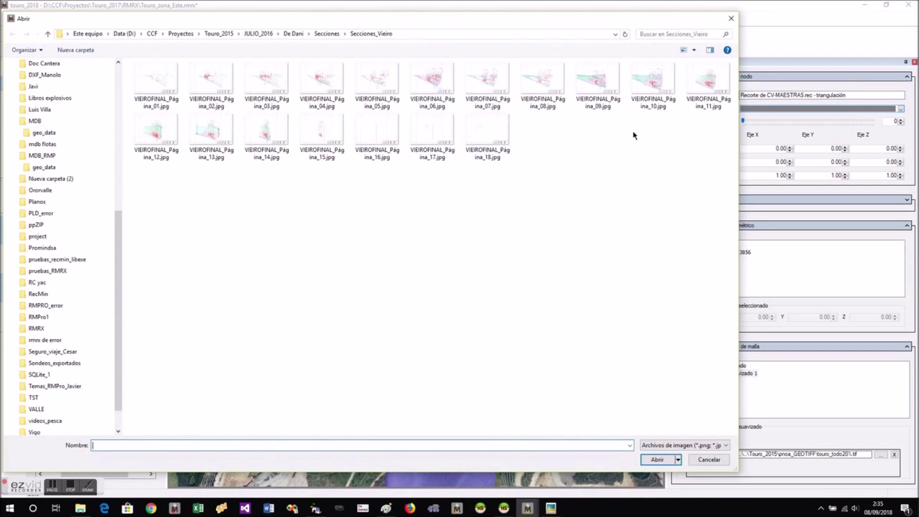
double_click(652, 78)
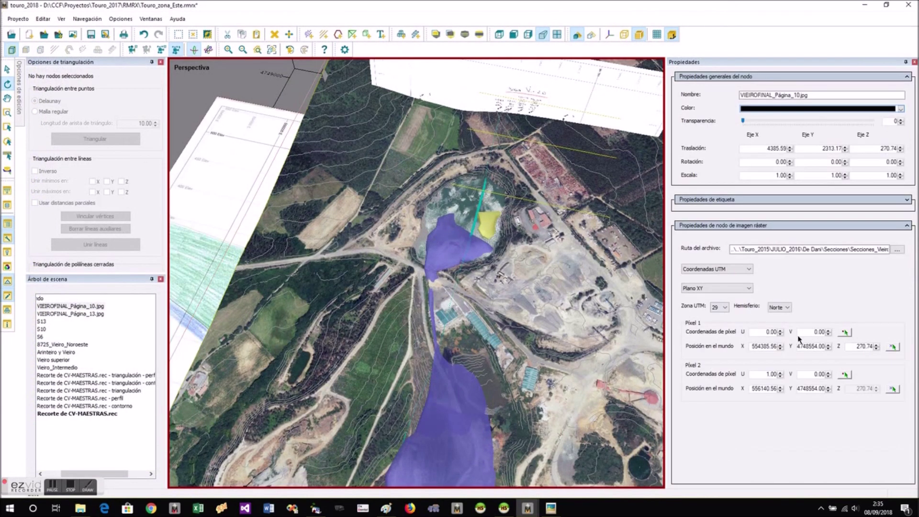
left_click(749, 288)
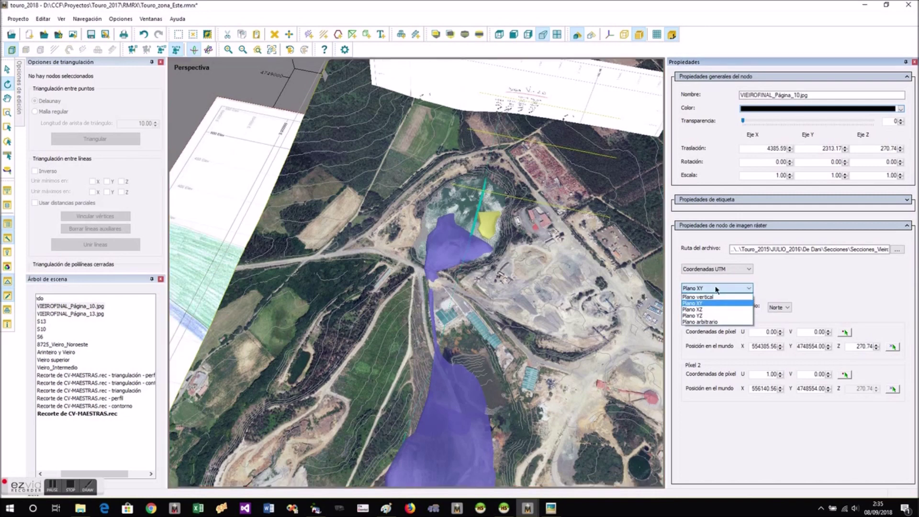
left_click(701, 311)
scroll(508, 298, "down", 4)
left_click_drag(488, 288, 436, 130)
left_click_drag(462, 330, 445, 281)
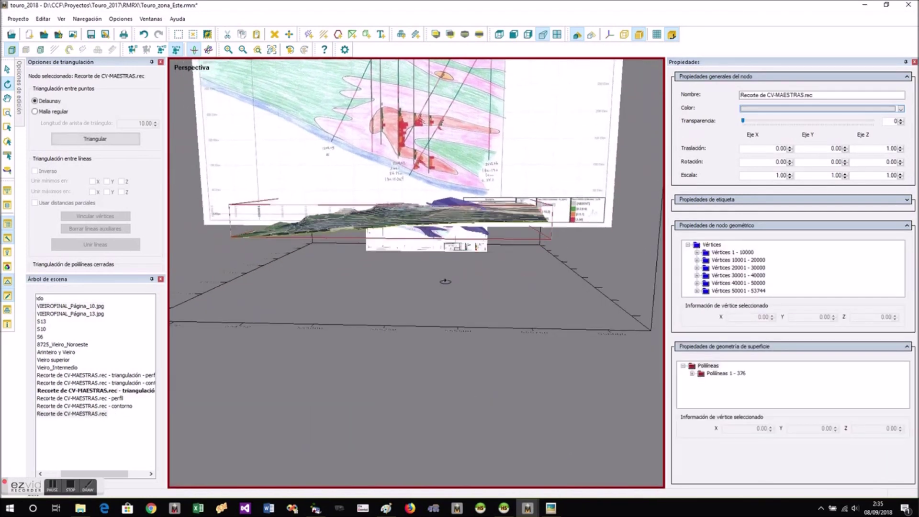
scroll(425, 331, "down", 5)
scroll(434, 169, "up", 8)
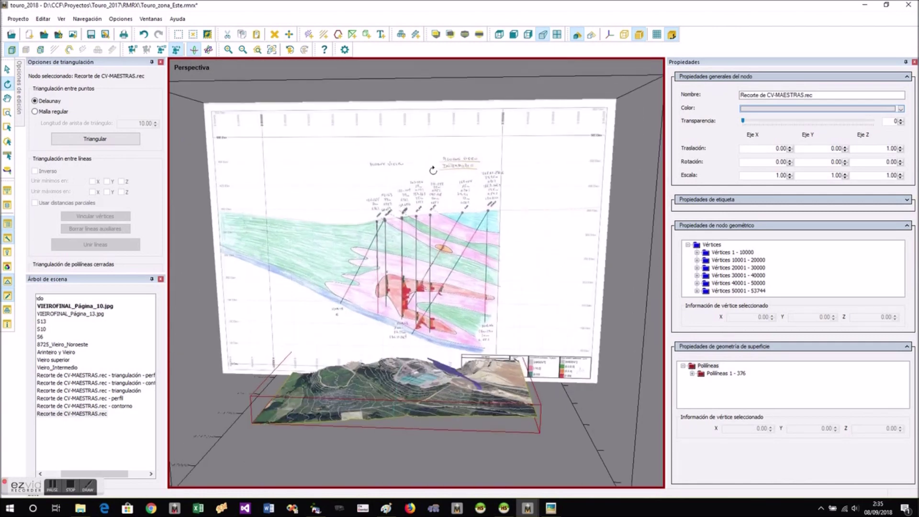
Select the Página_10 section image and pick its Píxel 1 at the crossing of the 555200 E and 400 Elev grid lines
left_click(435, 164)
scroll(435, 164, "up", 4)
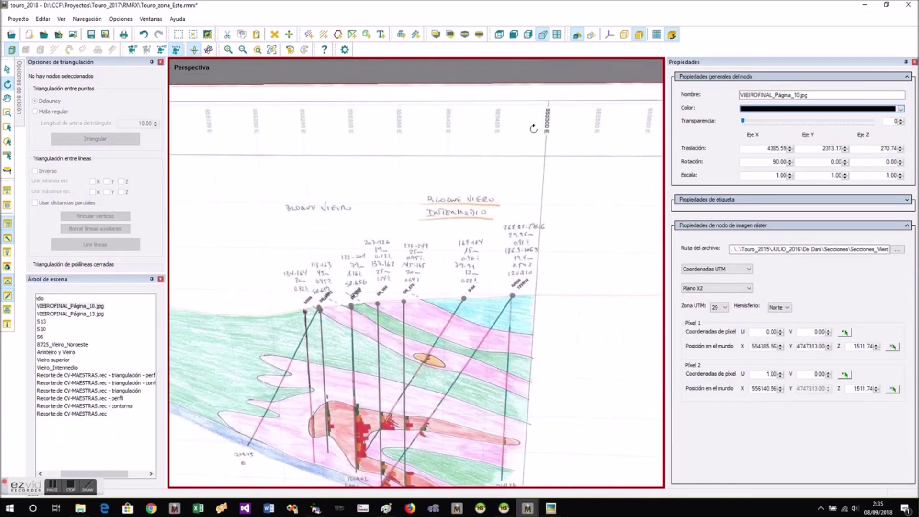
left_click_drag(436, 210, 551, 237)
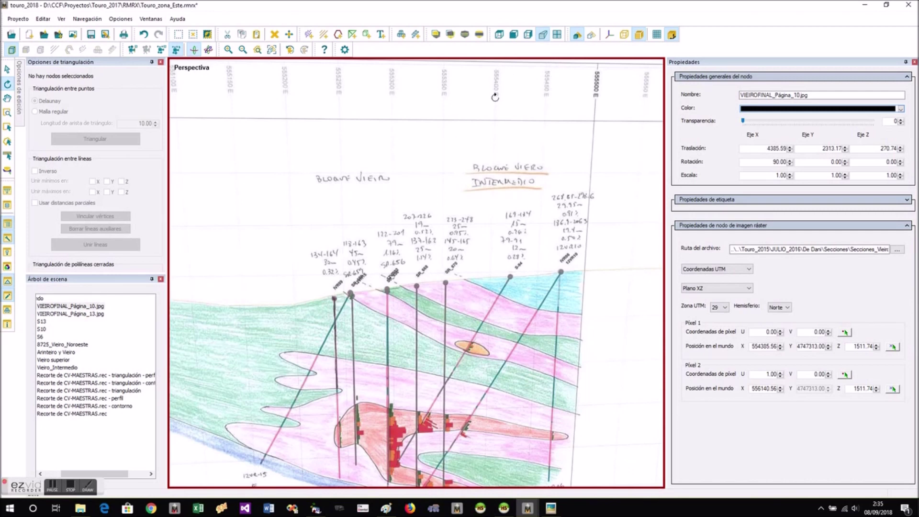
scroll(331, 121, "down", 2)
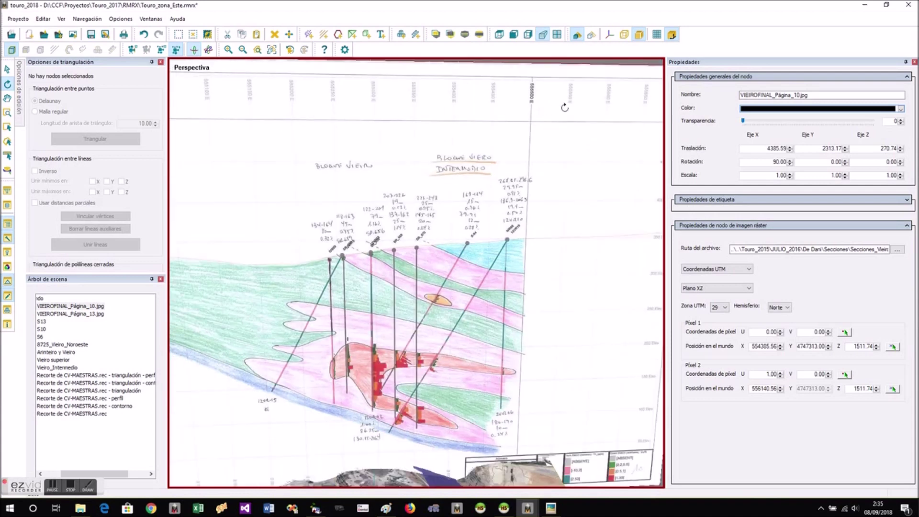
scroll(566, 105, "up", 3)
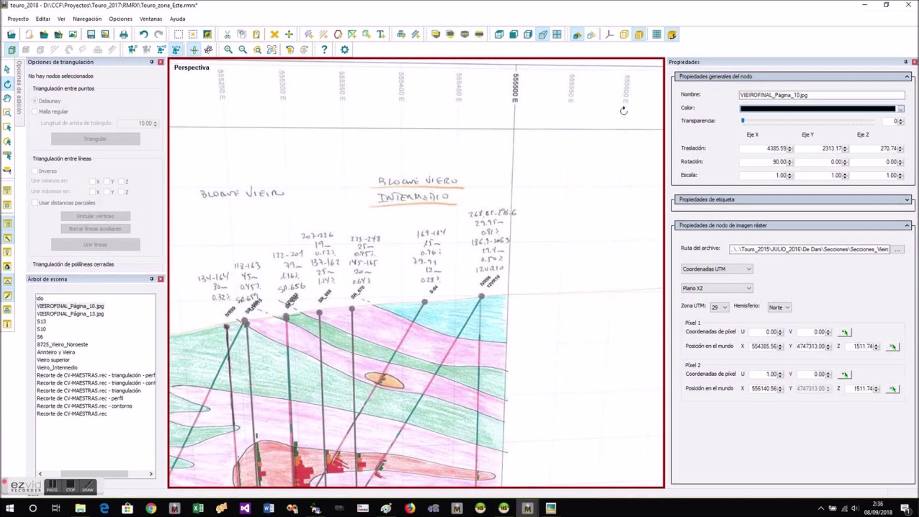
scroll(624, 110, "down", 1)
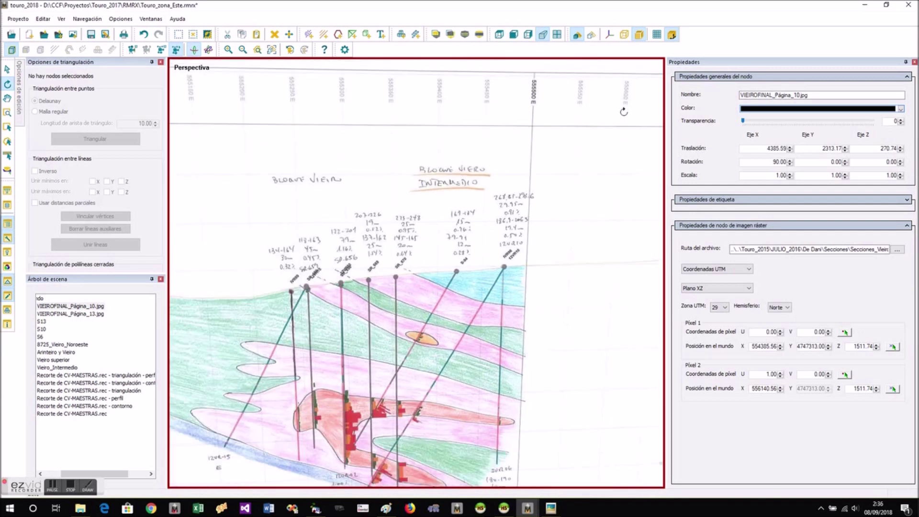
left_click(845, 332)
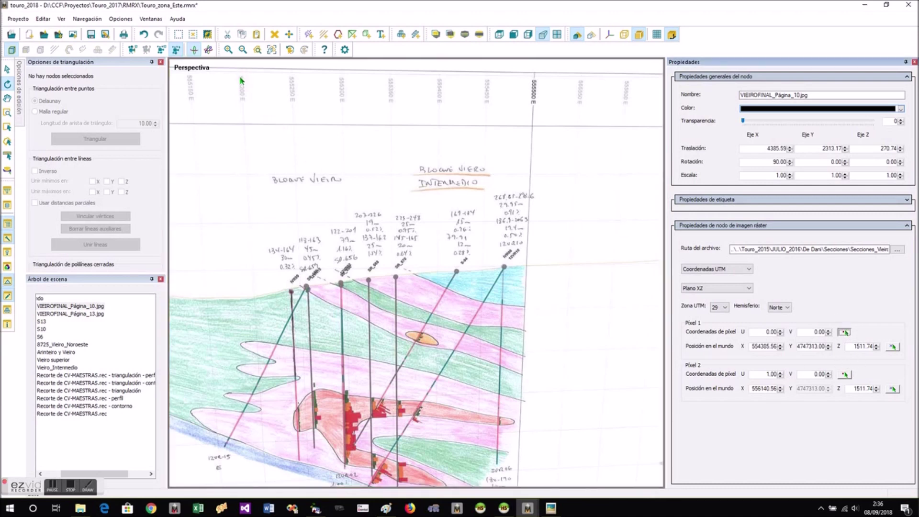
scroll(211, 190, "down", 2)
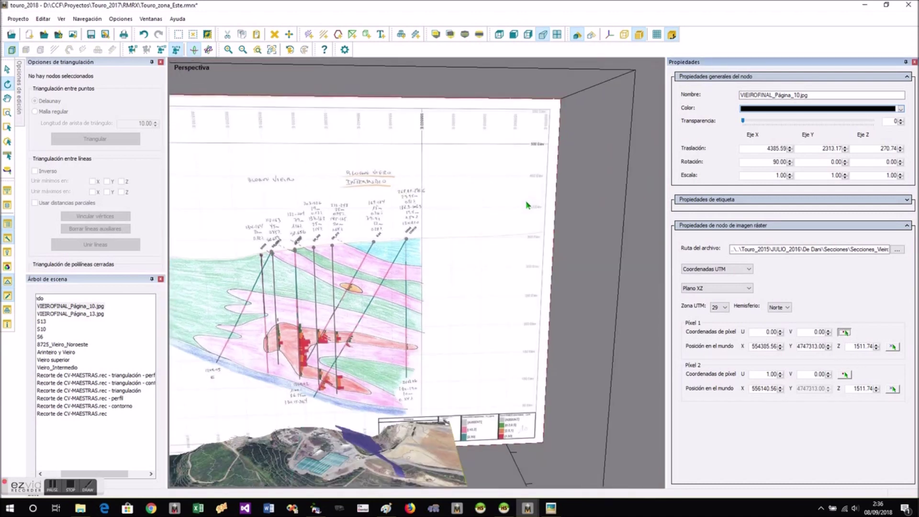
scroll(175, 200, "up", 2)
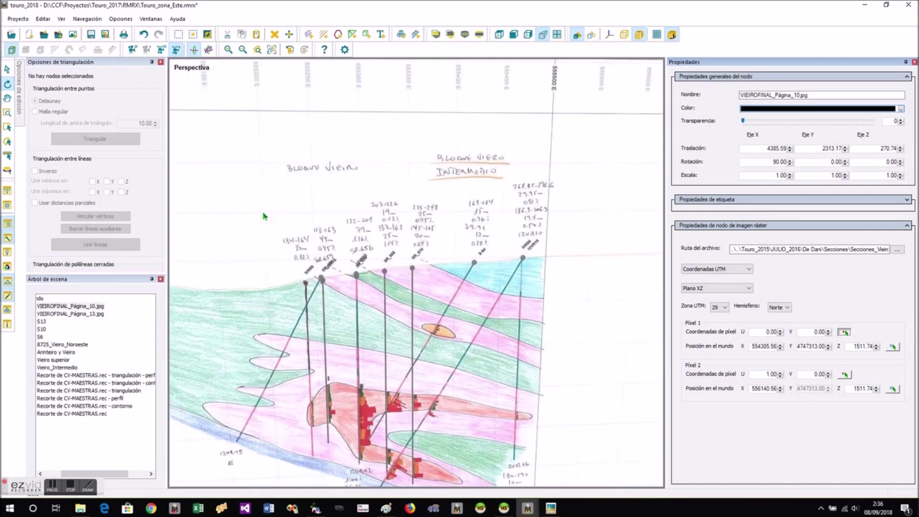
scroll(263, 213, "up", 2)
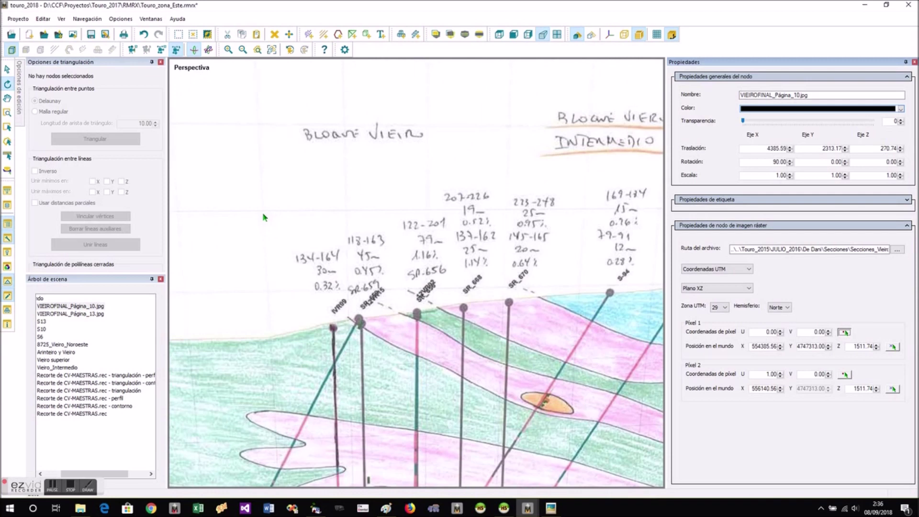
left_click(263, 212)
Pick Píxel 2 of the Página_10 section image at the crossing of the 555600 E and 400 Elev grid lines
scroll(172, 214, "down", 3)
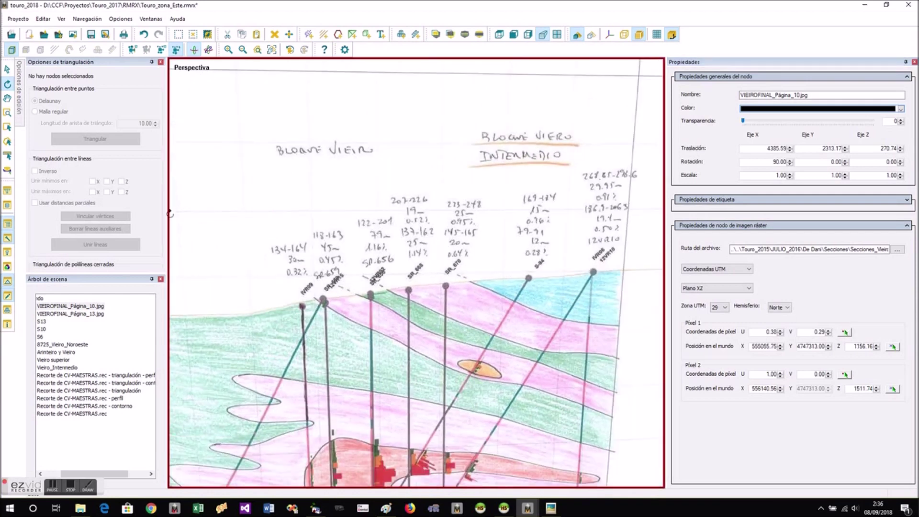
scroll(481, 111, "up", 3)
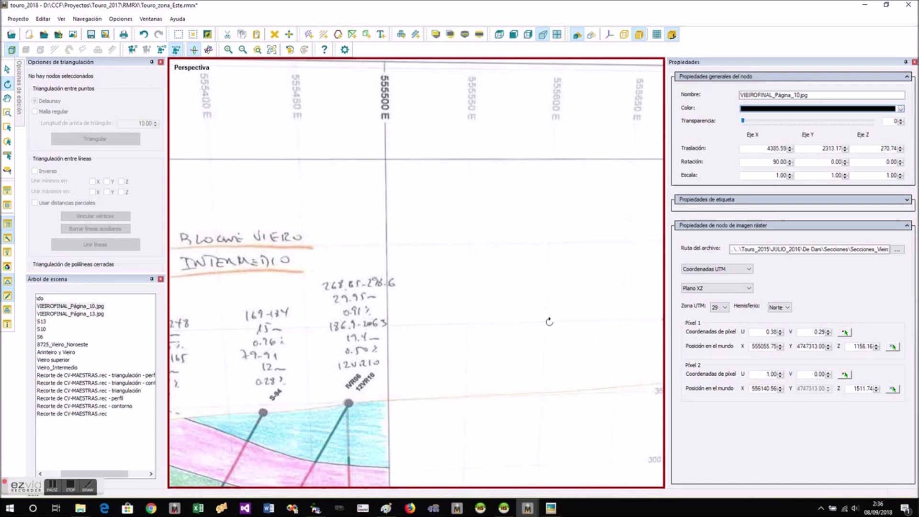
scroll(369, 284, "down", 2)
scroll(476, 315, "up", 6)
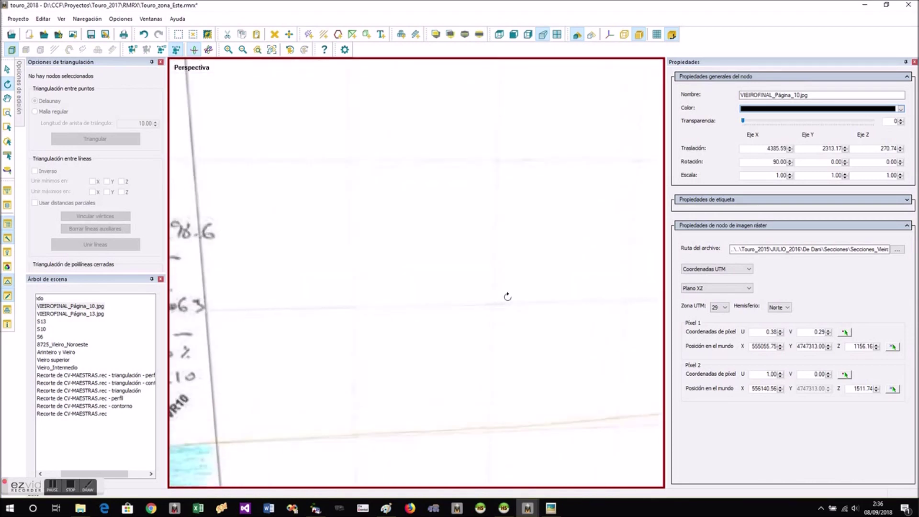
left_click(844, 374)
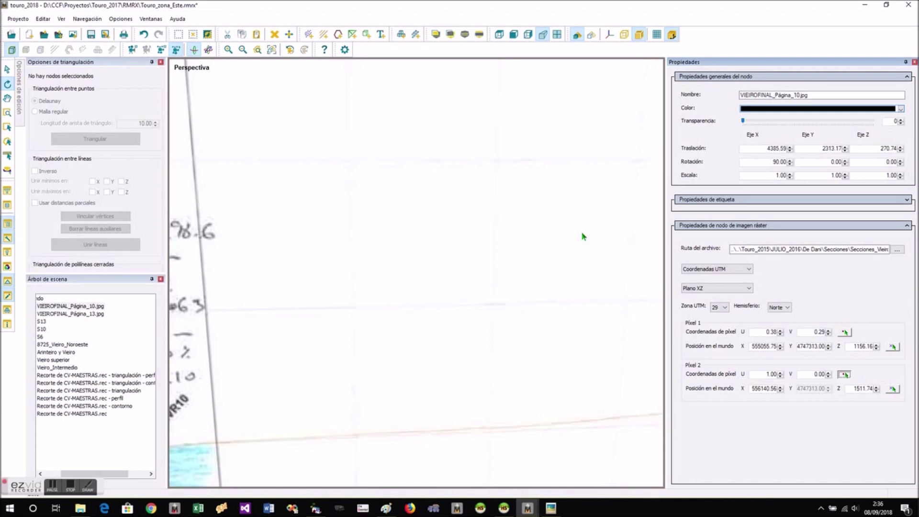
left_click(492, 304)
Pick the Píxel 1 world position at the west end of the middle yellow section line: X 555200, Y 4748500, Z 400
scroll(480, 279, "down", 5)
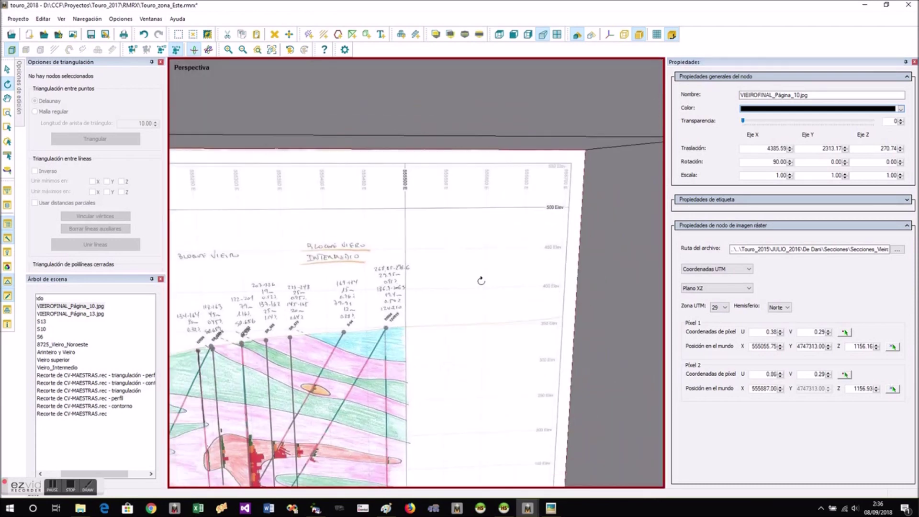
scroll(517, 283, "down", 3)
left_click_drag(405, 227, 397, 283)
scroll(396, 282, "up", 6)
scroll(396, 282, "up", 6)
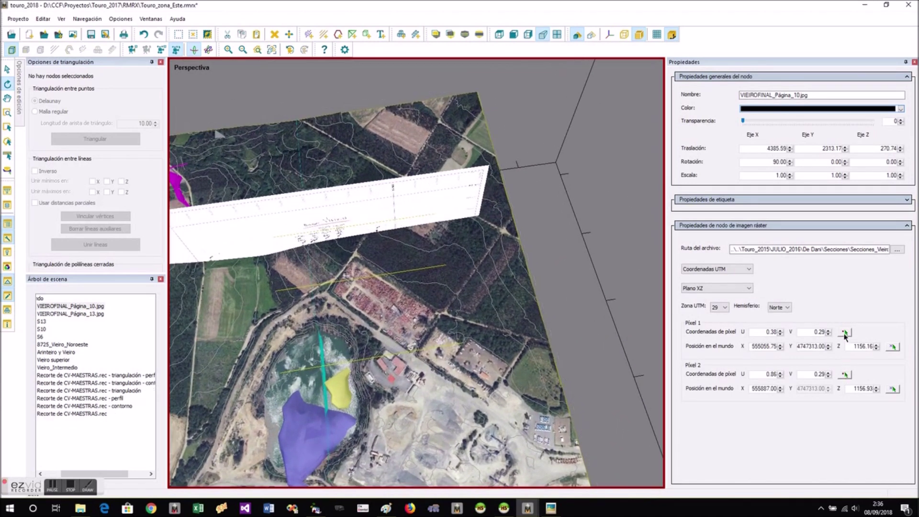
left_click(892, 347)
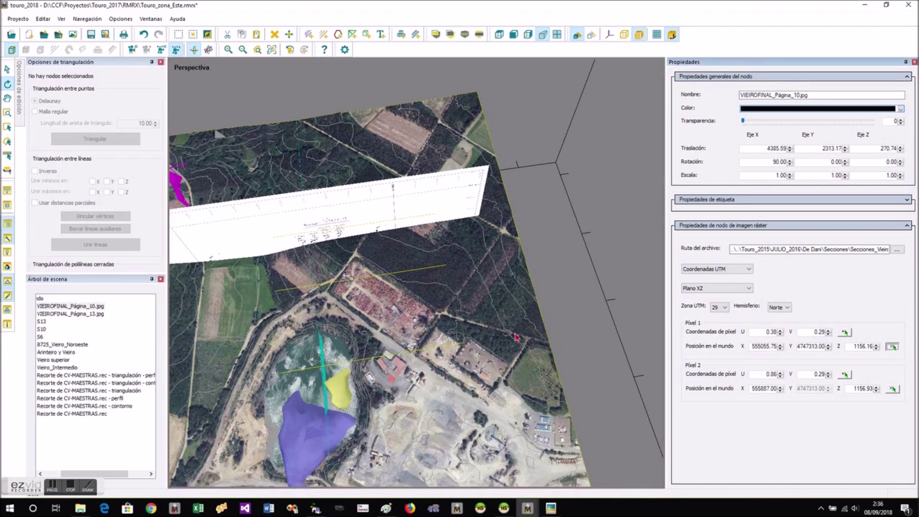
left_click(278, 296)
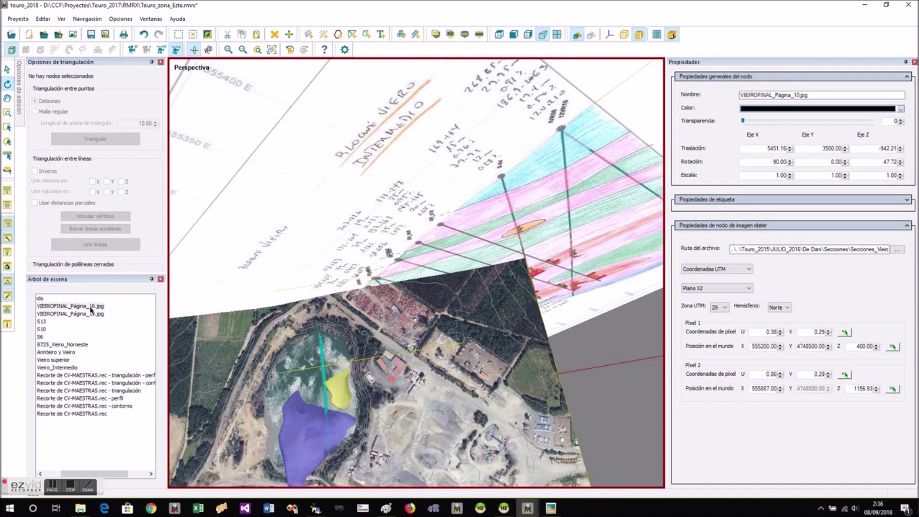
Hide the Página_10 image and pick the Píxel 2 world position at the same section line's east end: X 555600, Z 400
left_click_drag(114, 473, 94, 474)
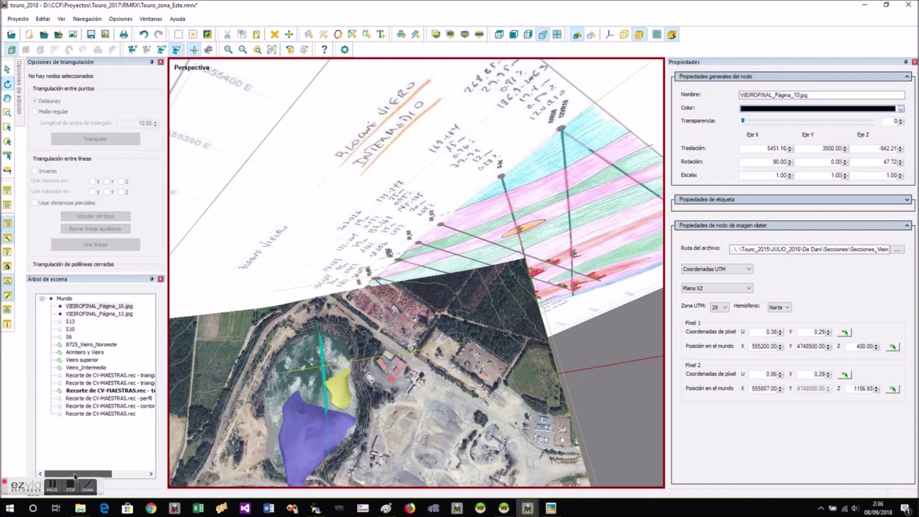
right_click(110, 307)
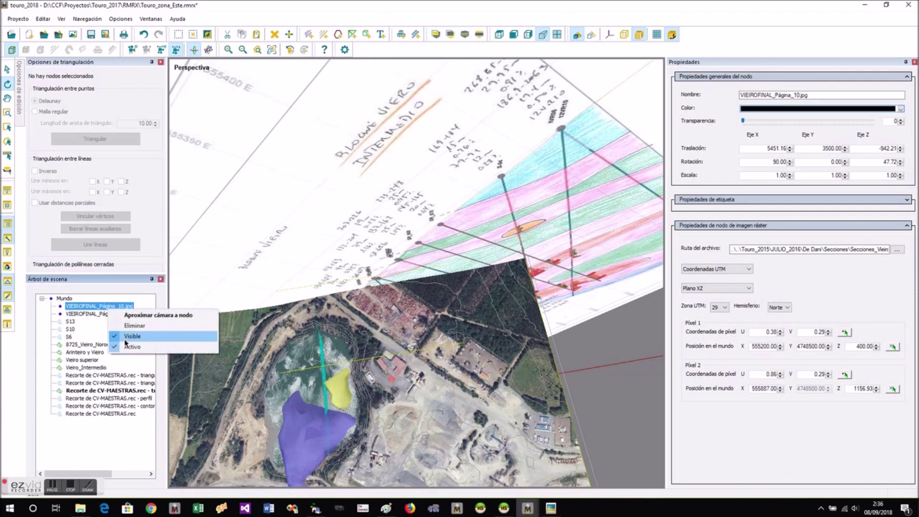
left_click(126, 338)
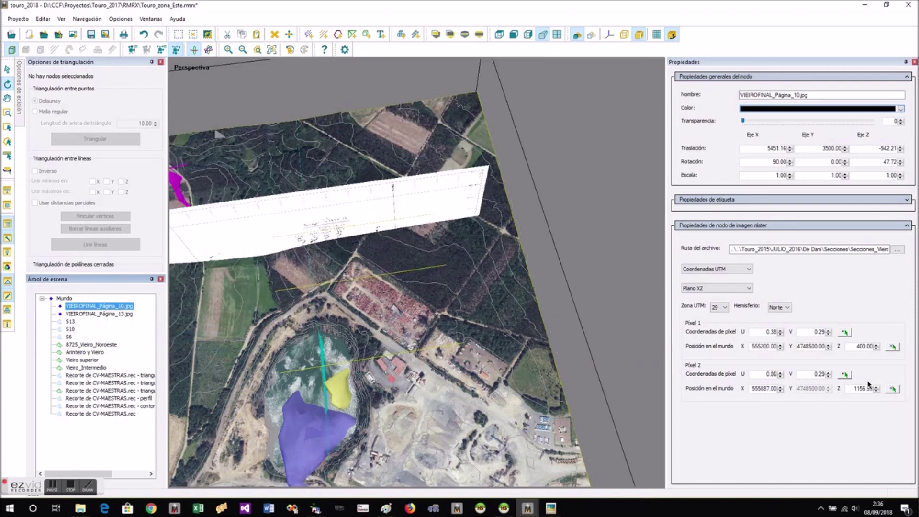
left_click(892, 390)
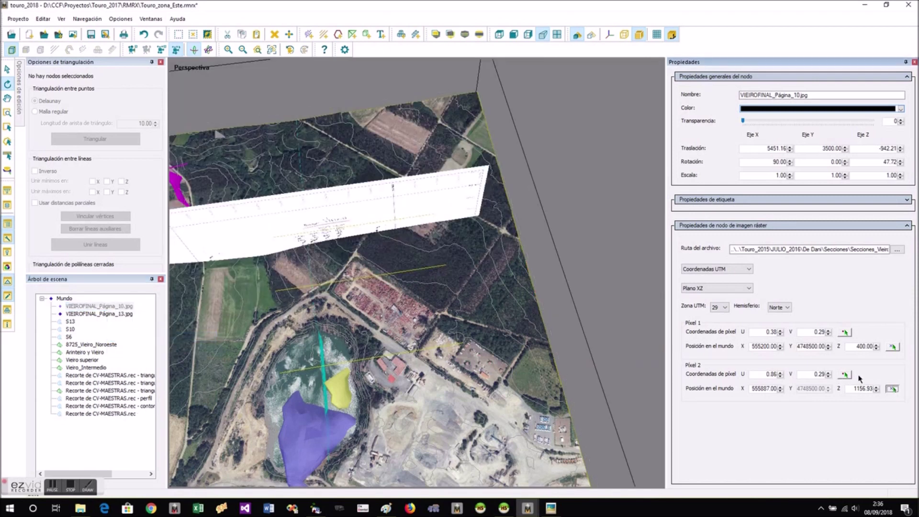
left_click(445, 269)
Make the VIEIROFINAL_Página_10.jpg section image visible again
left_click(102, 307)
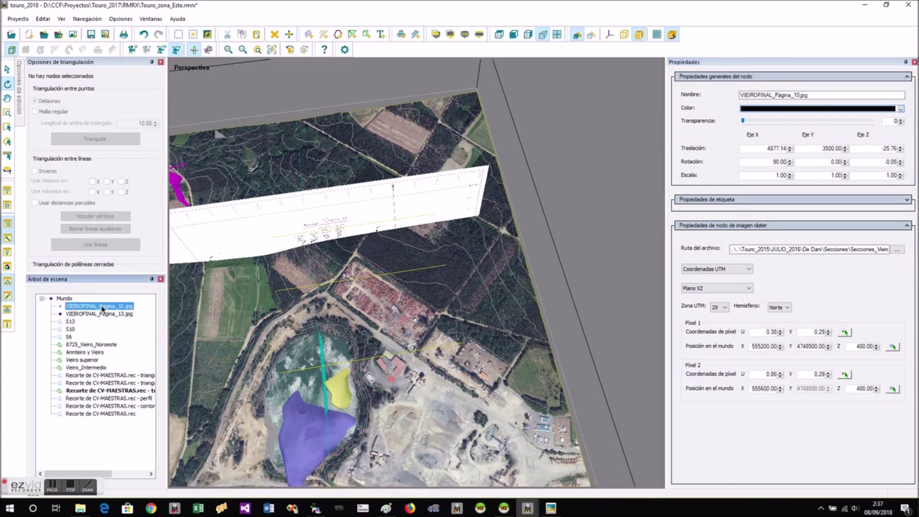
right_click(102, 308)
left_click(139, 336)
Examine how the Página_10 and Página_13 section images fit the terrain and ore bodies from several angles
left_click(334, 354)
left_click_drag(334, 355, 411, 202)
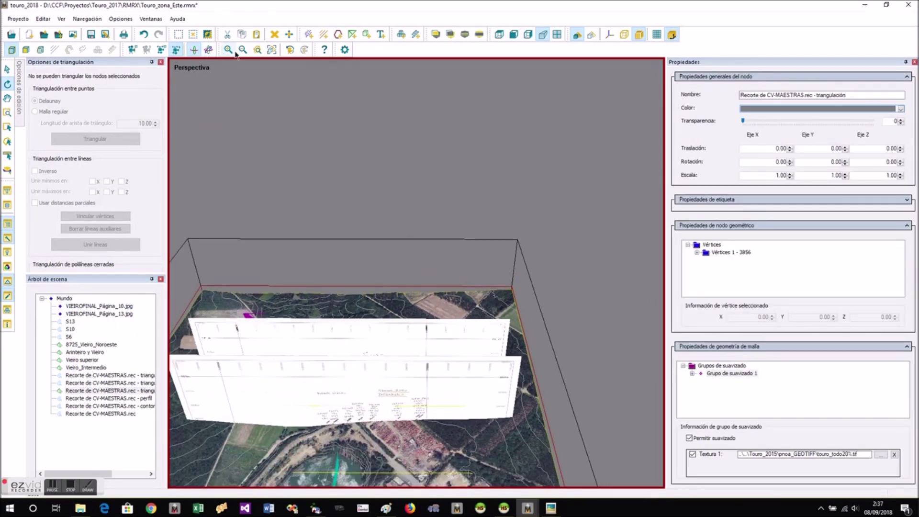
left_click(269, 53)
left_click_drag(415, 317, 282, 207)
scroll(546, 283, "up", 8)
left_click_drag(527, 335, 526, 359)
mouse_move(402, 230)
left_mouse_down()
mouse_move(425, 297)
mouse_move(399, 242)
left_mouse_up()
Import the section image VIEIROFINAL_Página_06.jpg and orient it in Plano XZ
left_click(72, 35)
double_click(431, 86)
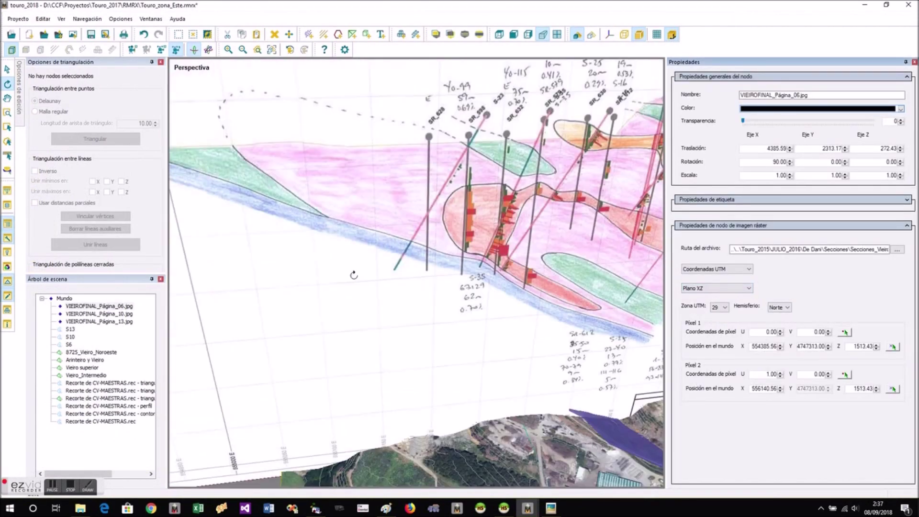
scroll(353, 274, "down", 5)
left_click_drag(354, 275, 407, 306)
Select the Página_06 section image and pick its Píxel 1 at the crossing of the 555200 E and 400 Elev grid lines
scroll(419, 260, "up", 4)
left_click_drag(418, 261, 503, 280)
scroll(503, 280, "up", 2)
scroll(593, 328, "down", 3)
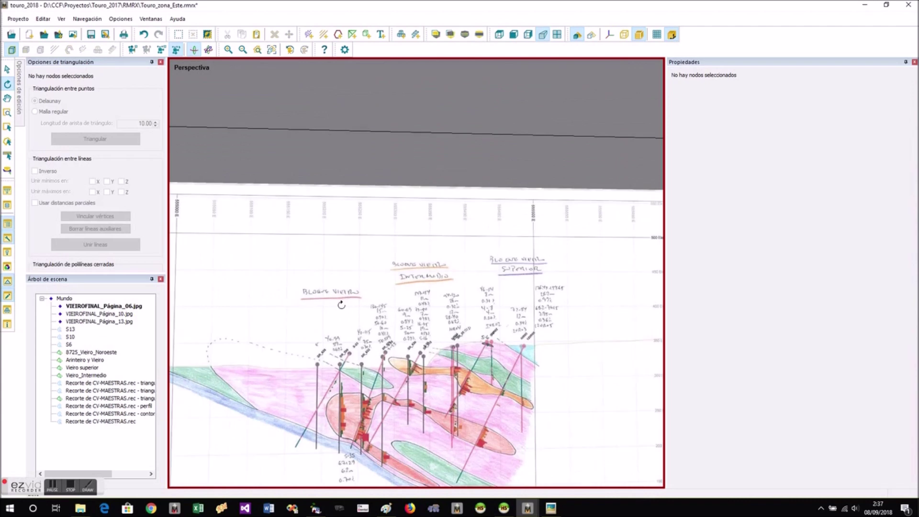
scroll(341, 302, "up", 4)
left_click(299, 275)
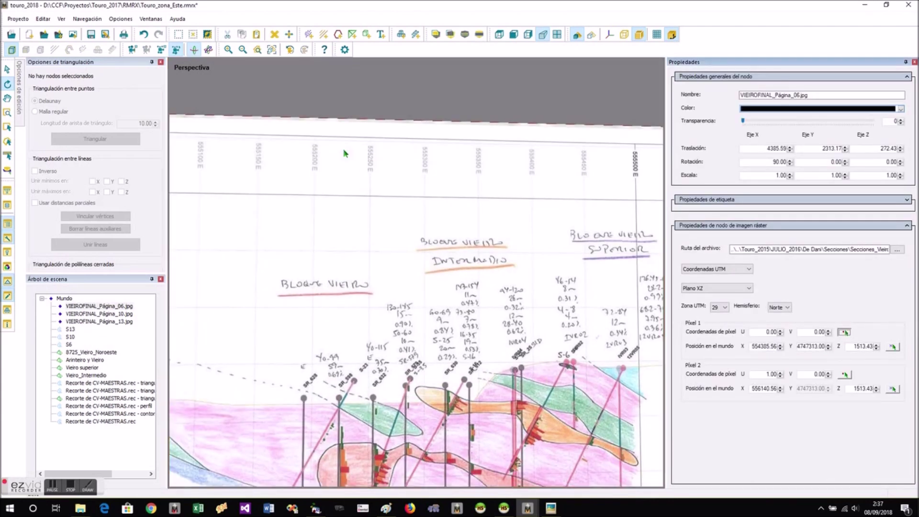
scroll(314, 308, "up", 3)
left_click(314, 310)
Pick Píxel 2 of the Página_06 section image at the crossing of the 555600 E and 400 Elev grid lines
scroll(314, 310, "down", 5)
scroll(545, 335, "up", 8)
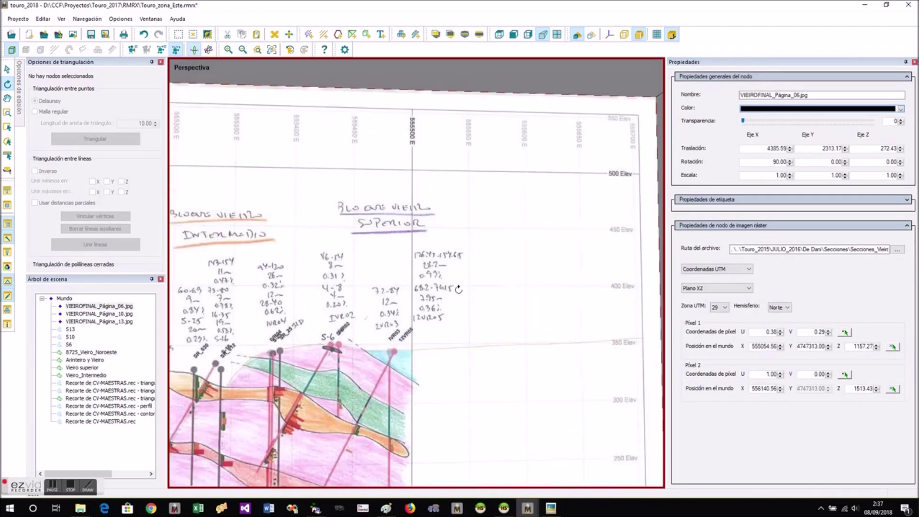
left_click(570, 375)
Set the world position of Píxel 1 of the Página_06 section image to the 555200, 4748305, 400 end of the S6 line
scroll(478, 365, "down", 8)
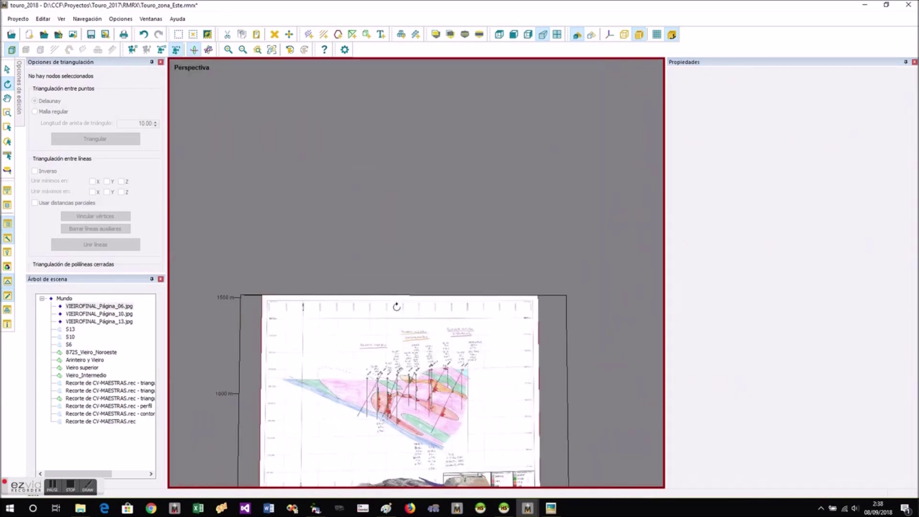
left_click(437, 303)
scroll(437, 303, "up", 6)
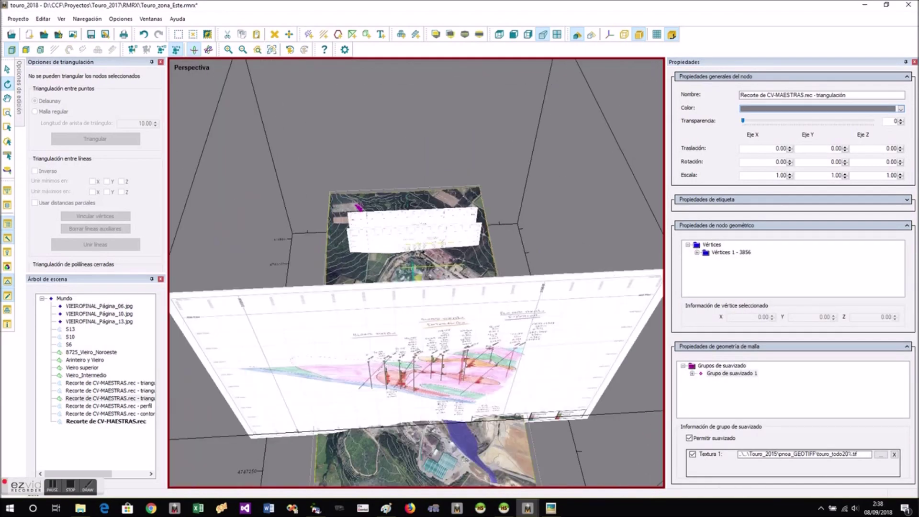
scroll(430, 272, "up", 2)
mouse_move(287, 311)
left_mouse_down()
mouse_move(287, 371)
mouse_move(272, 341)
mouse_move(279, 309)
left_mouse_up()
left_click(271, 49)
left_click_drag(400, 307, 316, 330)
scroll(460, 316, "up", 5)
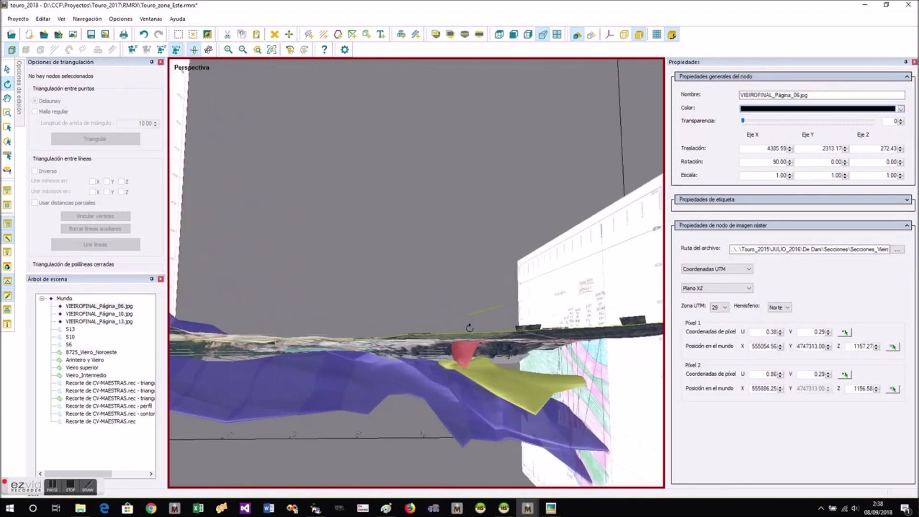
left_click_drag(460, 314, 488, 332)
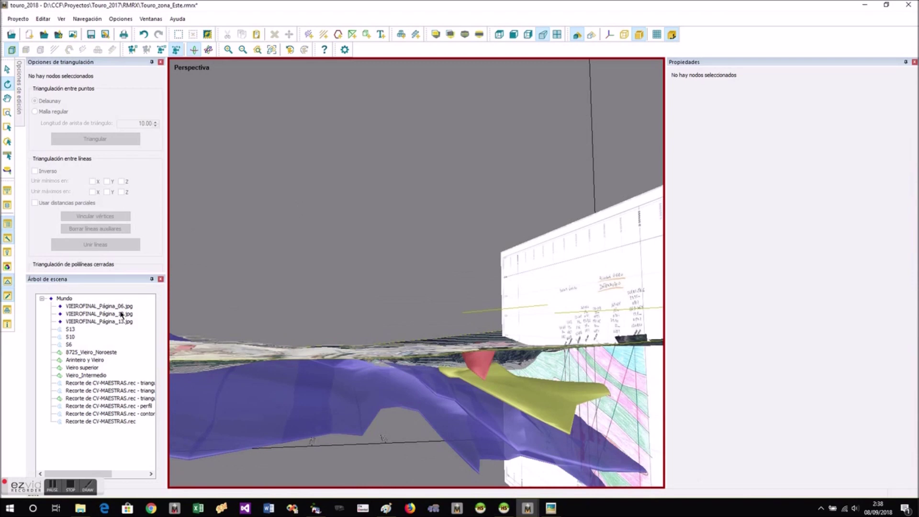
left_click(98, 305)
left_click(892, 347)
left_click(462, 317)
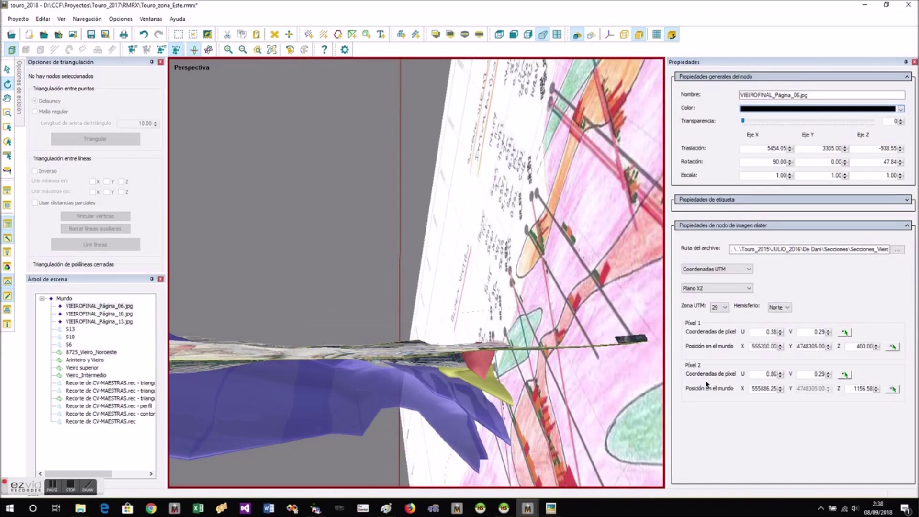
Hide the Página_06 image, set its Píxel 2 world position to the 555600, 400 end of the S6 line, and show it again
double_click(83, 307)
left_click(892, 389)
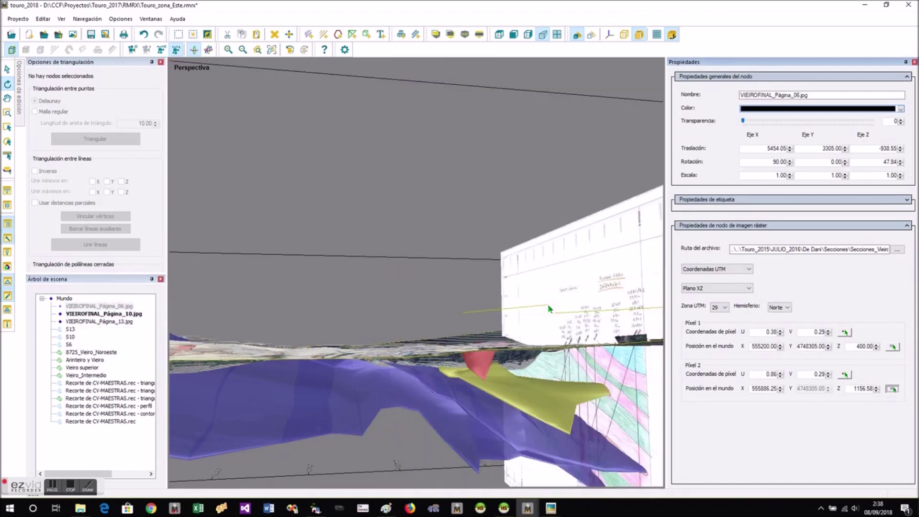
left_click(548, 306)
right_click(116, 307)
left_click(139, 332)
Examine the three parallel section images against the terrain and the ore bodies in the overall model
left_click(82, 368)
left_click_drag(345, 397, 292, 77)
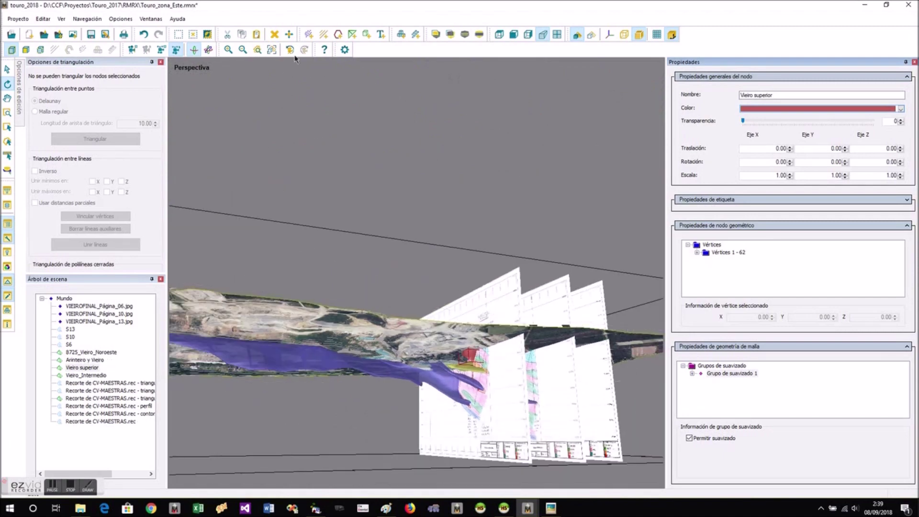
left_click(272, 52)
left_click_drag(283, 179, 184, 93)
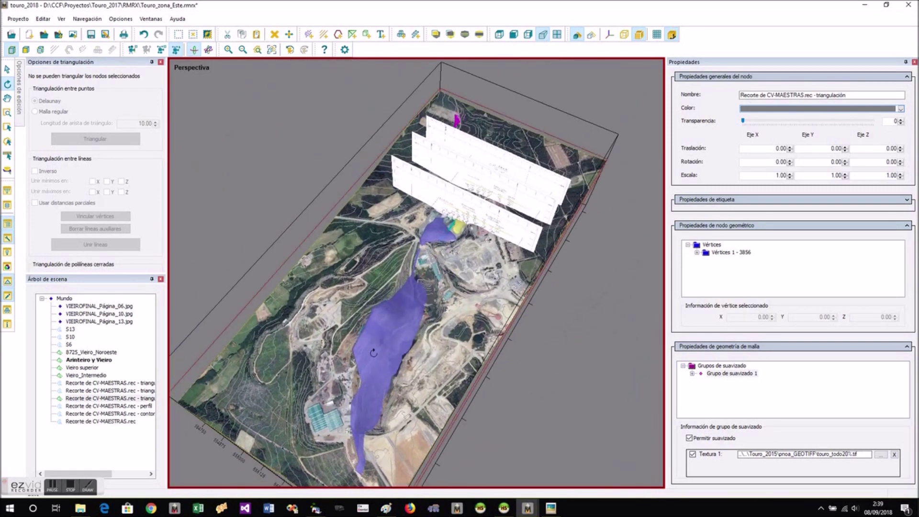
Add the SONDEOS_ESTE.rmrx drillhole scene to the model and inspect the drillholes beside the ore bodies and section images
left_click(58, 34)
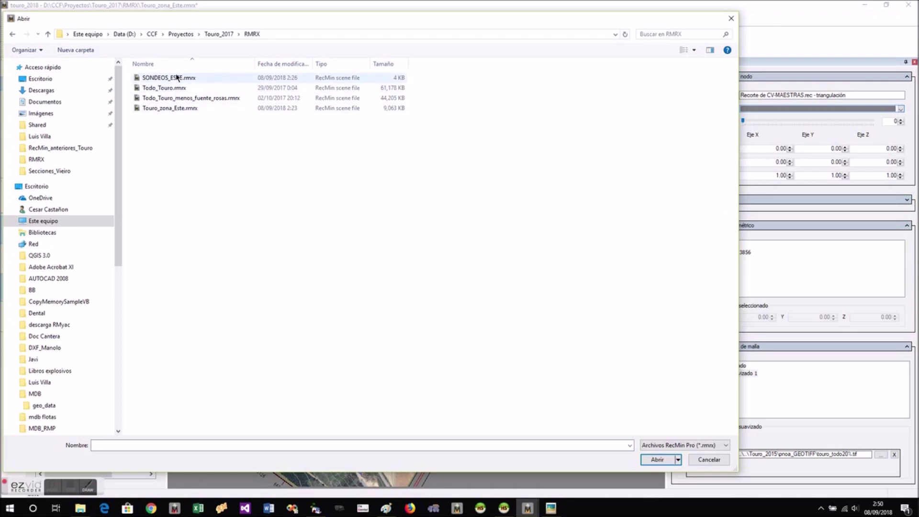
double_click(177, 78)
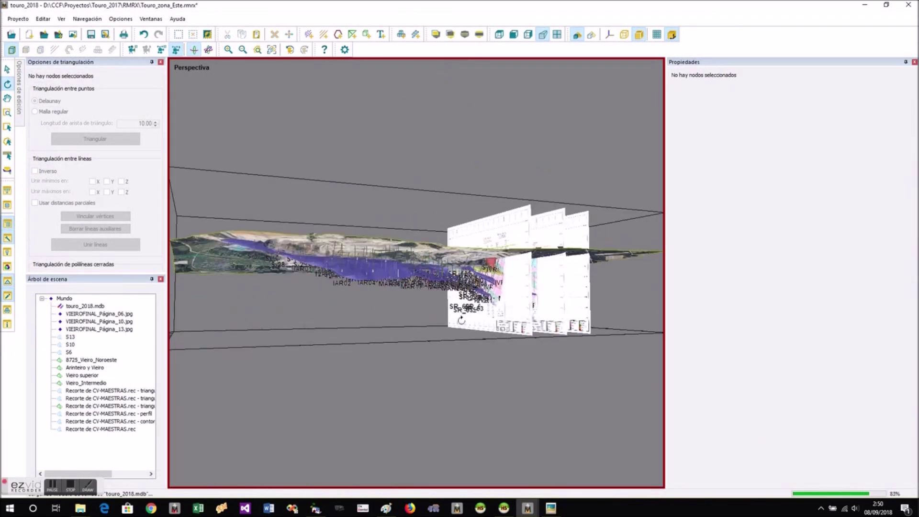
scroll(487, 280, "up", 10)
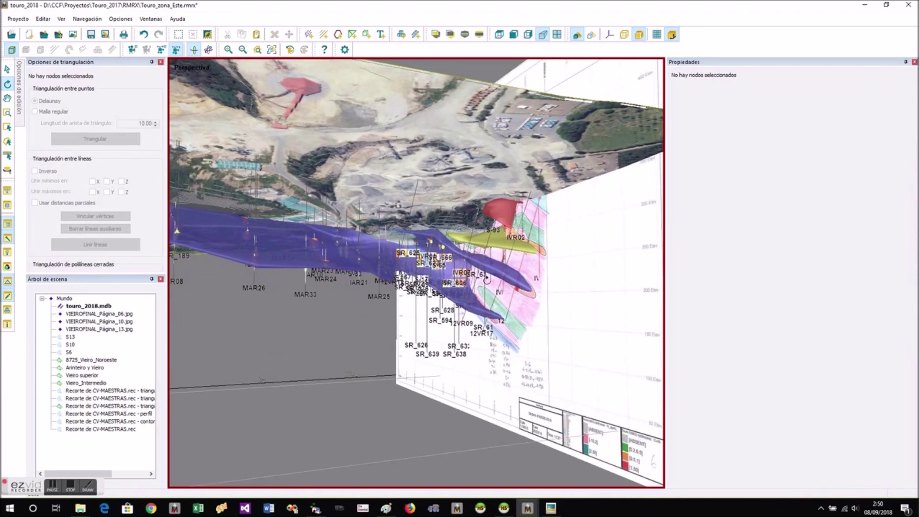
left_click_drag(448, 352, 482, 378)
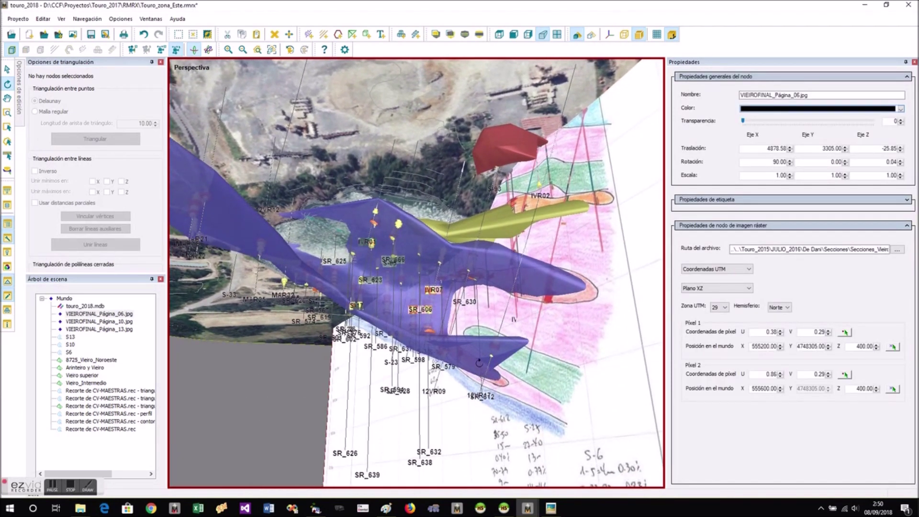
scroll(479, 362, "down", 3)
left_click_drag(284, 276, 725, 310)
scroll(472, 272, "down", 5)
left_click_drag(471, 272, 675, 307)
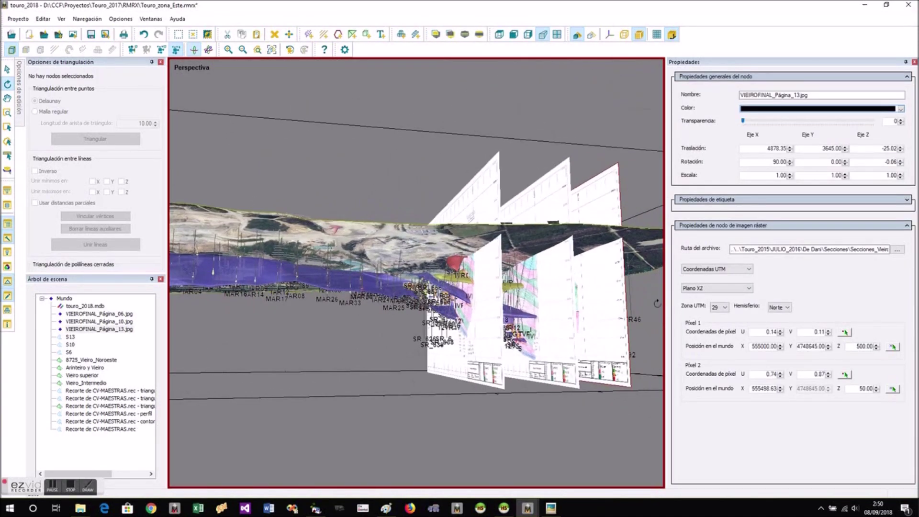
Set the transparency of the blue Arinteiro y Vieiro ore body to 93
left_click(352, 285)
right_click(351, 285)
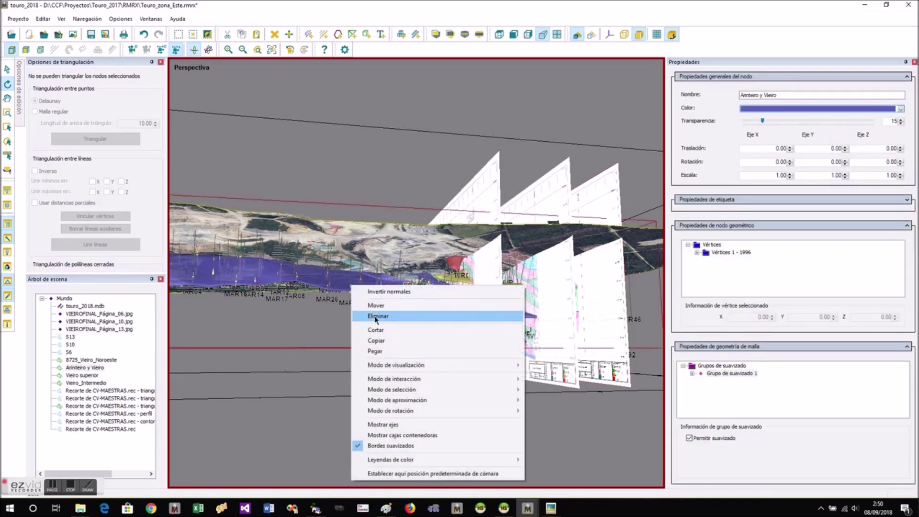
left_click_drag(763, 121, 864, 122)
Examine how the drillhole grade samples match the mineralised bodies drawn on the Página_06 and Página_10 sections
scroll(483, 284, "up", 10)
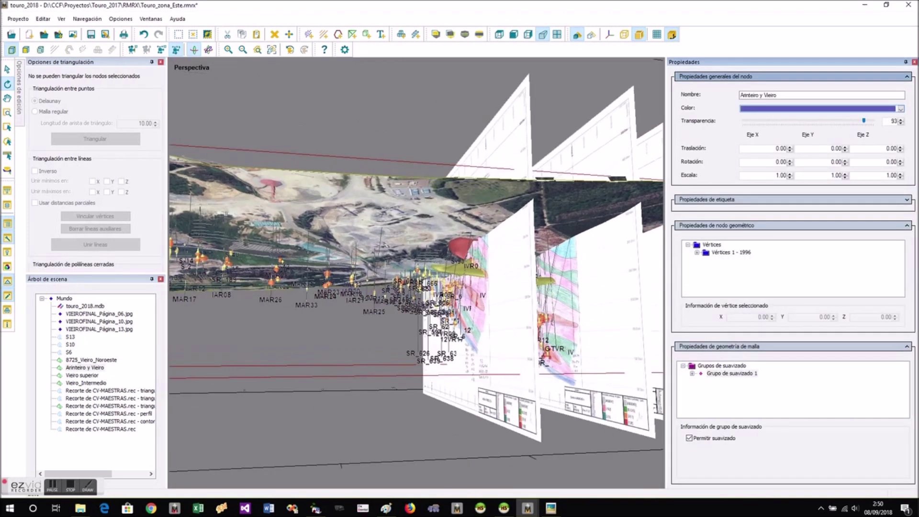
left_click_drag(458, 297, 707, 298)
scroll(464, 282, "down", 7)
scroll(425, 206, "up", 8)
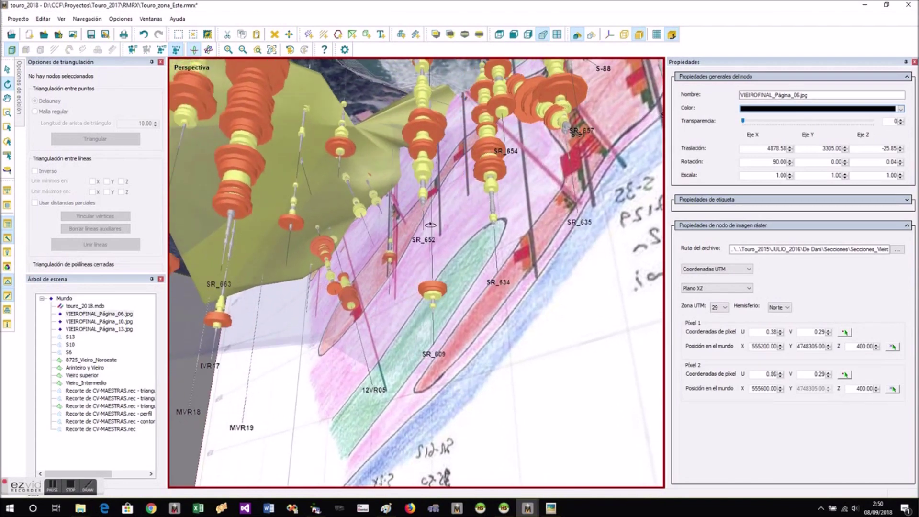
scroll(430, 224, "down", 6)
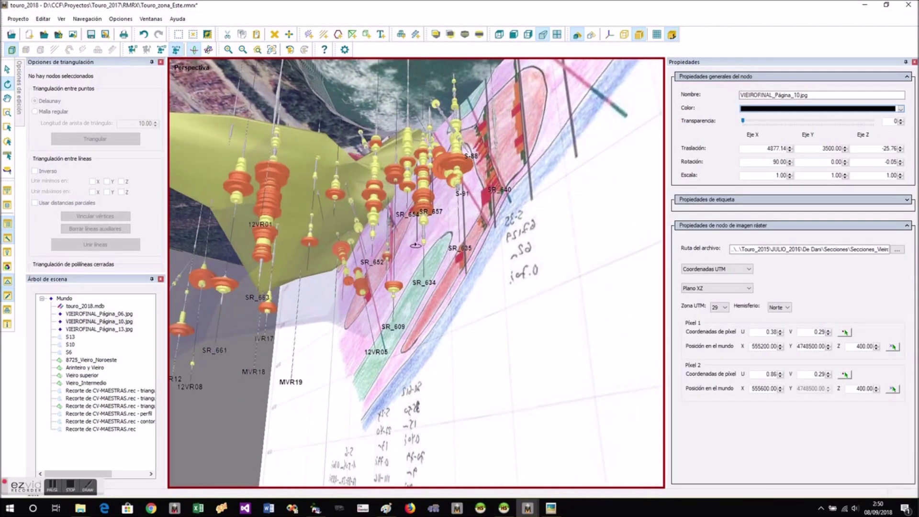
scroll(415, 245, "up", 6)
left_click_drag(297, 232, 328, 243)
scroll(319, 242, "down", 3)
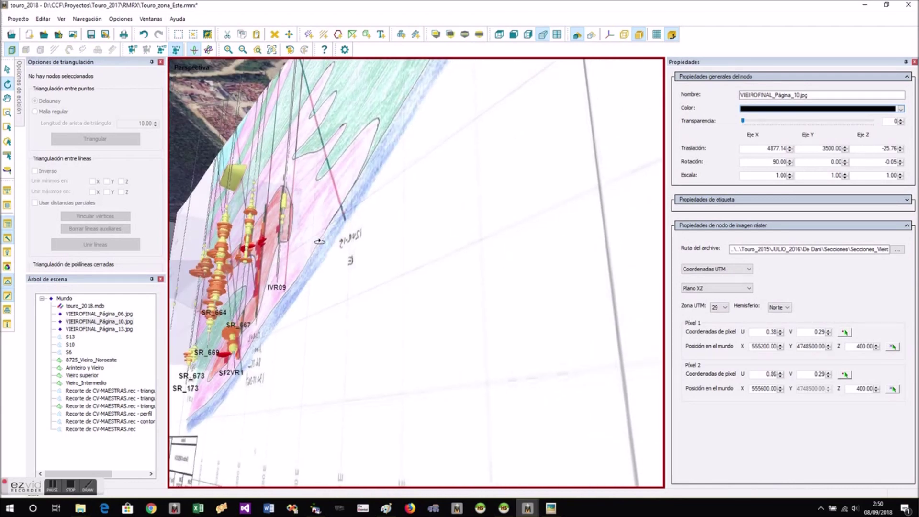
scroll(240, 236, "up", 3)
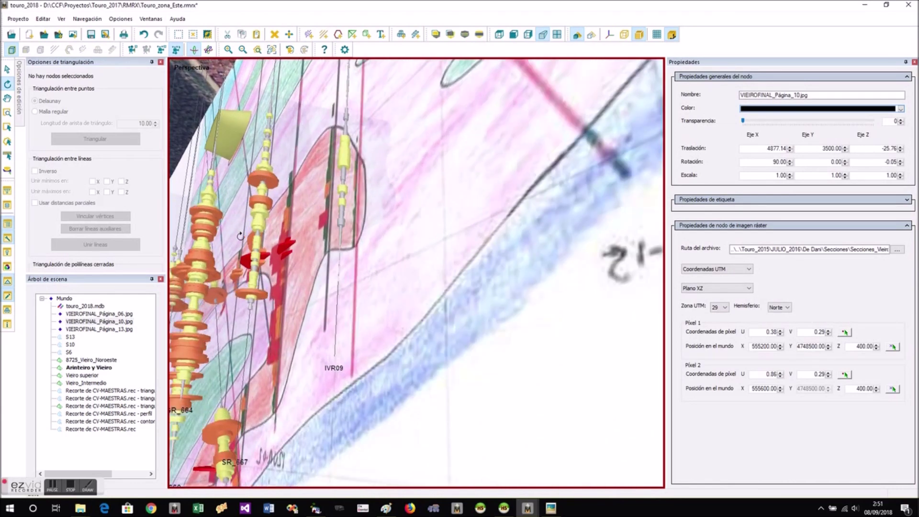
scroll(241, 235, "down", 7)
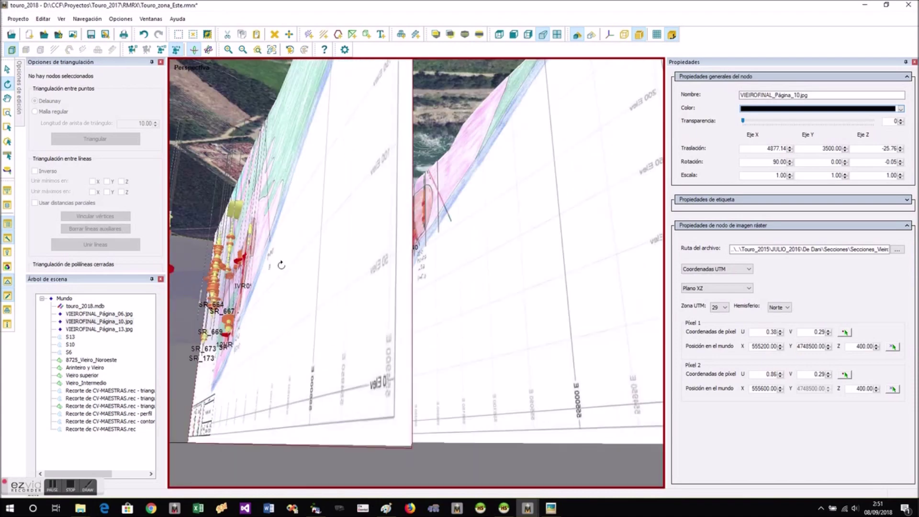
scroll(281, 265, "down", 7)
mouse_move(281, 265)
left_mouse_down()
mouse_move(295, 250)
mouse_move(286, 250)
left_mouse_up()
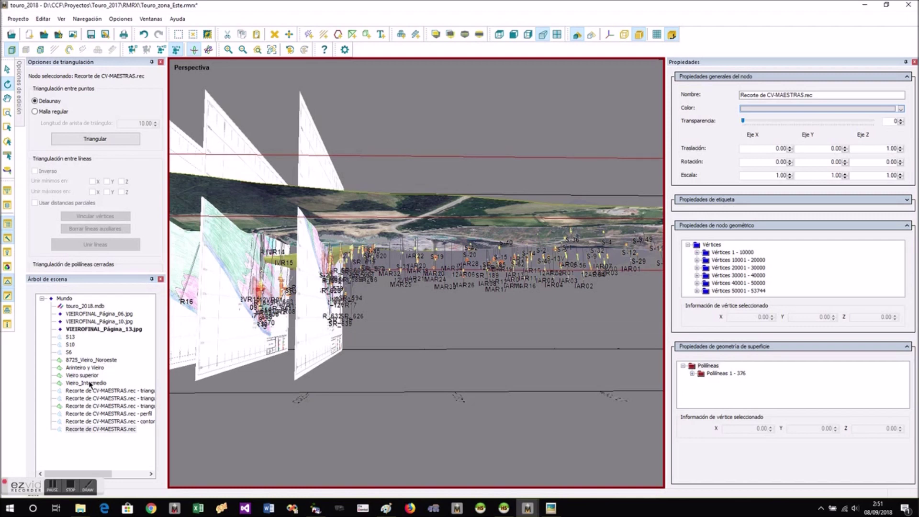
Reduce the transparency of the Arinteiro y Vieiro ore body until it is nearly opaque
left_click(86, 367)
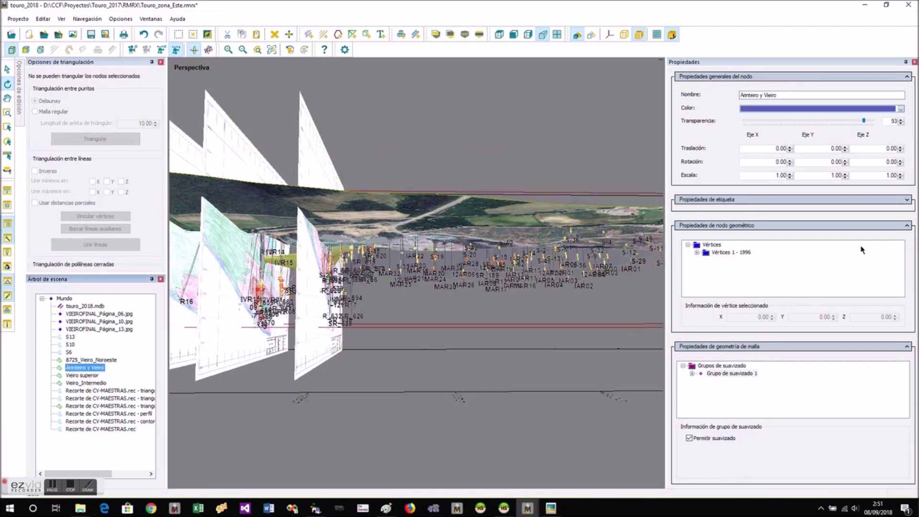
left_click(865, 123)
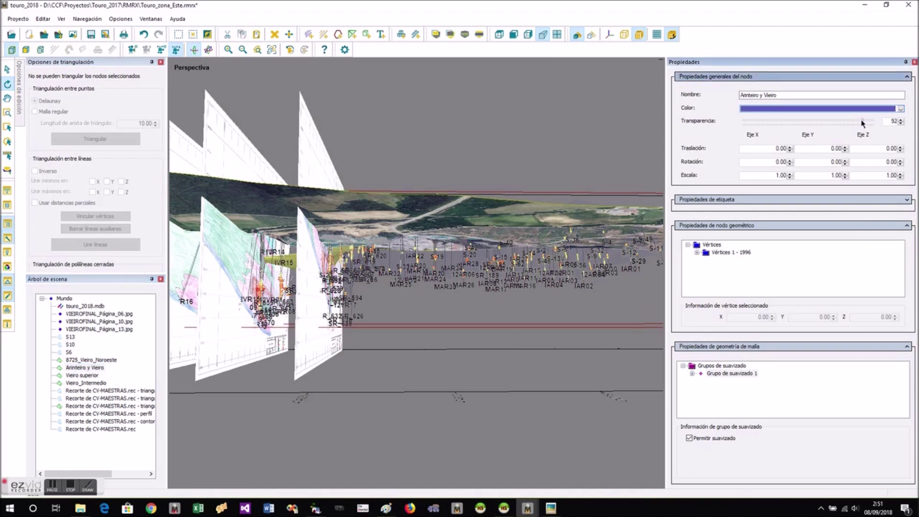
left_click_drag(859, 125, 754, 144)
Examine the section images together with the drillholes, ore bodies and terrain from several angles
left_click_drag(450, 308, 579, 338)
left_click_drag(201, 293, 111, 377)
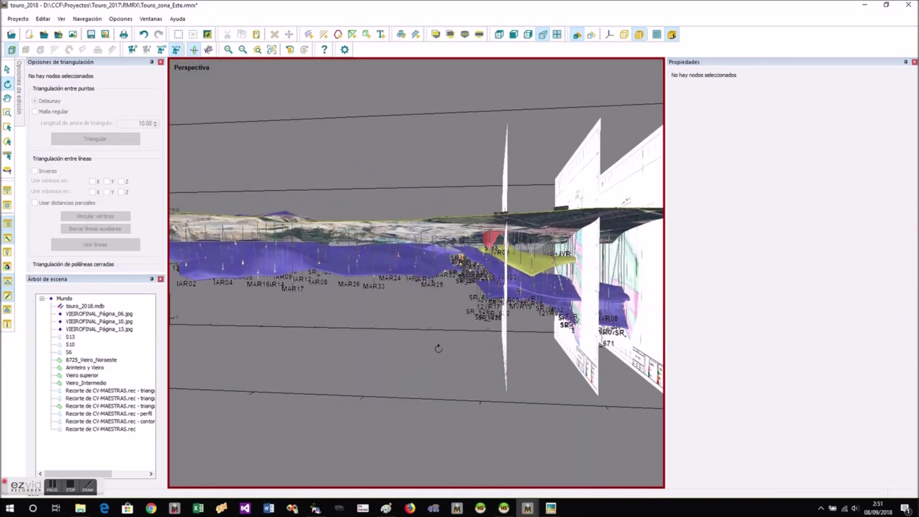
scroll(216, 289, "down", 4)
left_click_drag(485, 310, 444, 337)
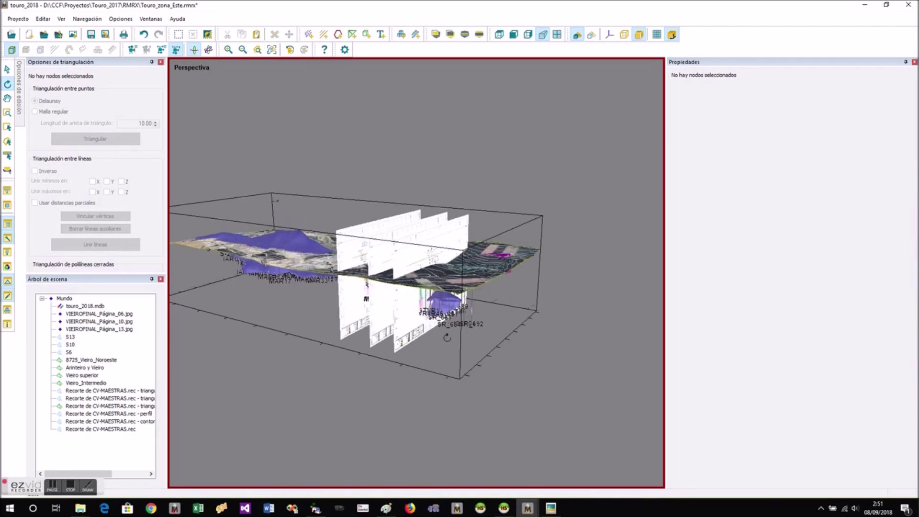
scroll(415, 324, "up", 5)
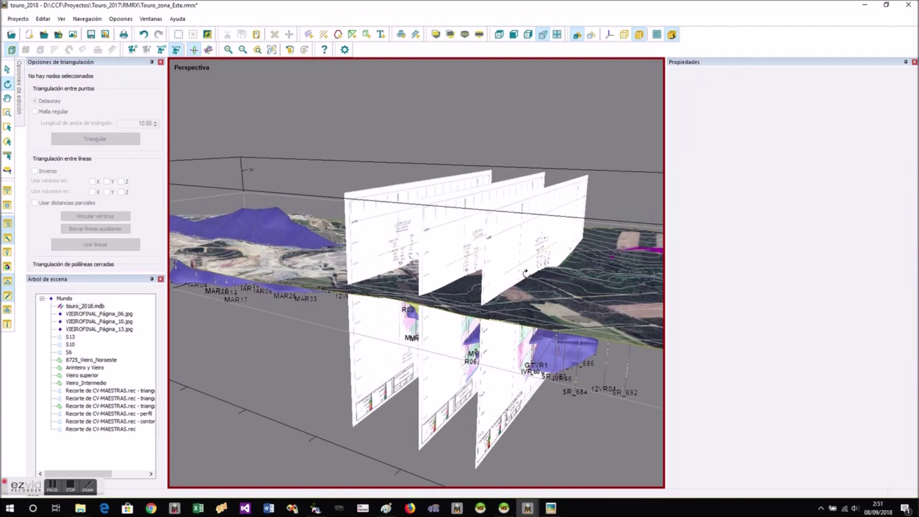
left_click(525, 273)
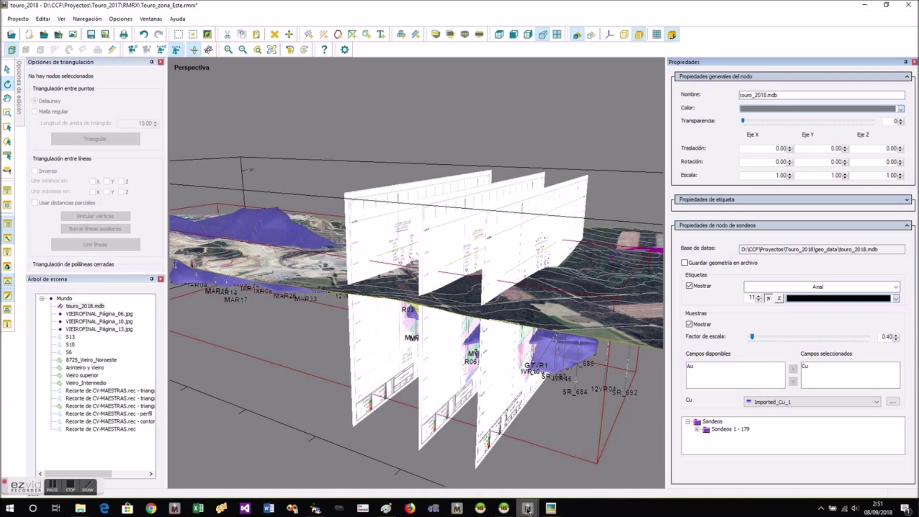
left_click(73, 490)
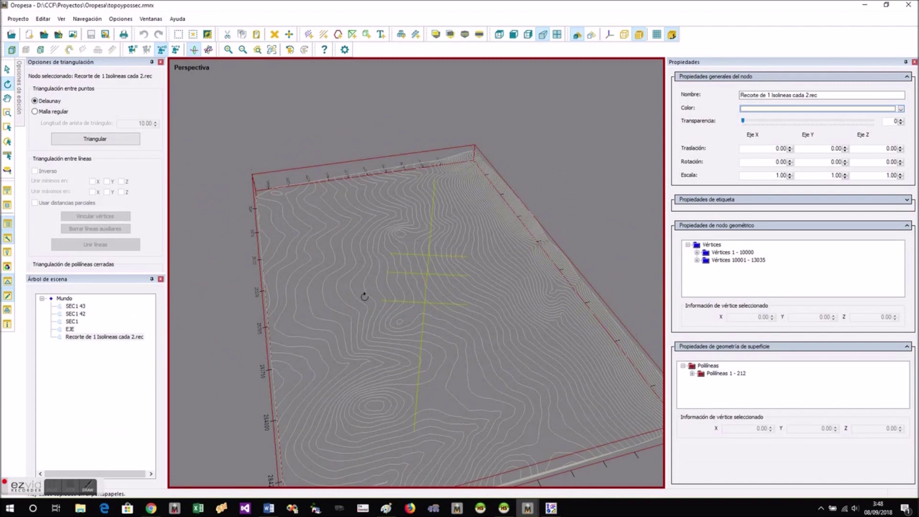
Import the section image 9720N.jpg from the De Nico\secciones oropesa folder into the Oropesa topography scene
left_click_drag(361, 293, 432, 317)
left_click_drag(456, 417, 378, 301)
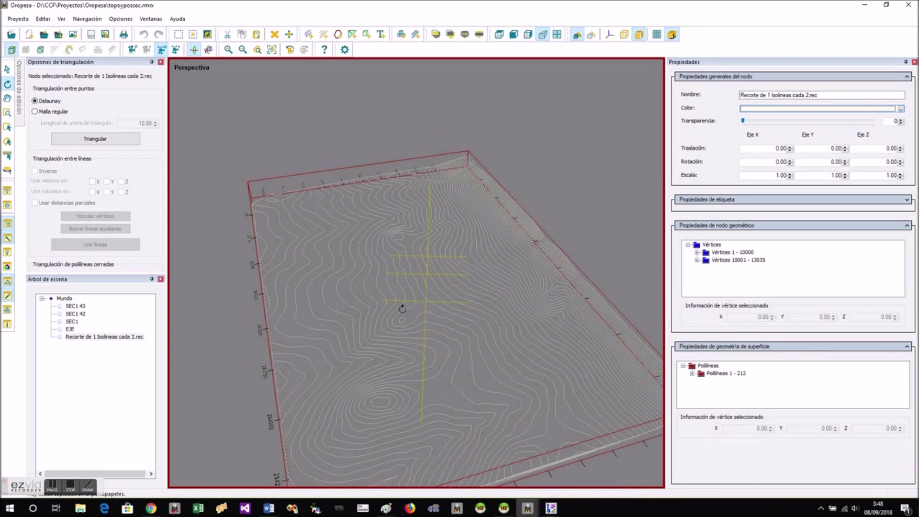
scroll(403, 308, "down", 2)
left_click_drag(402, 309, 435, 320)
left_click(73, 34)
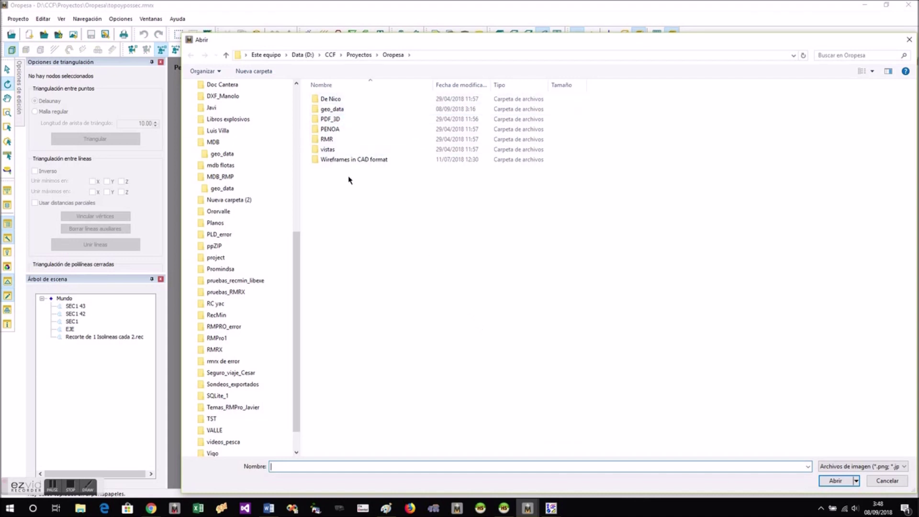
double_click(339, 99)
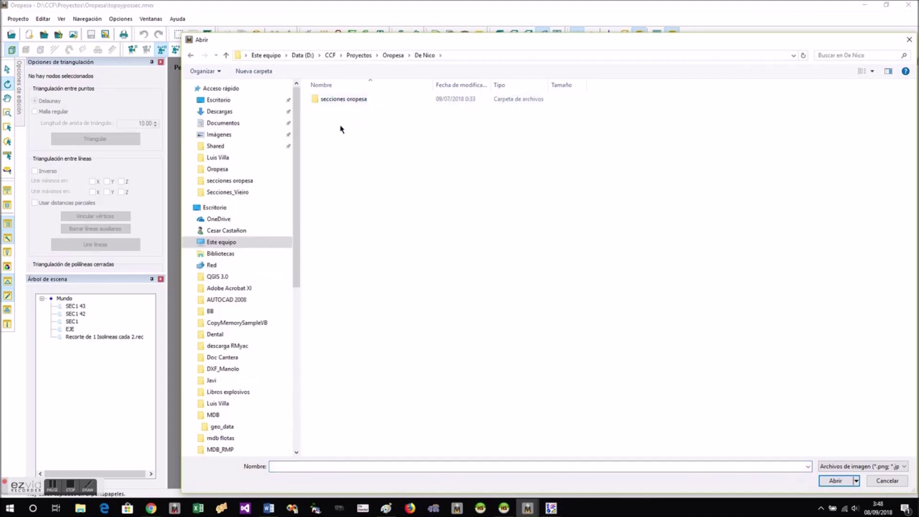
double_click(344, 99)
left_click(614, 119)
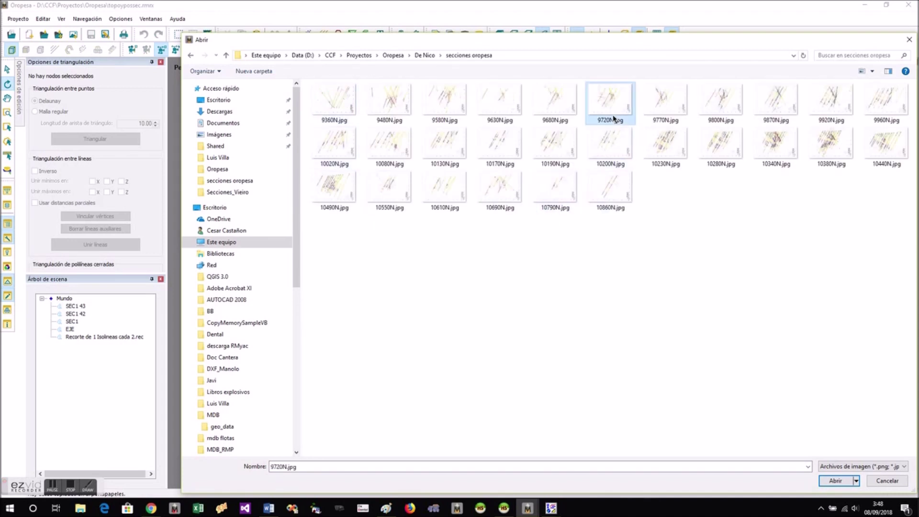
double_click(614, 118)
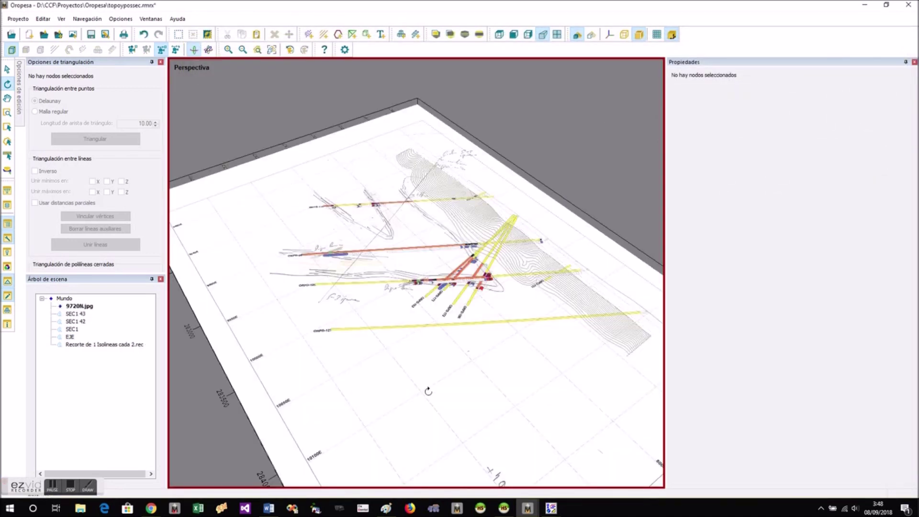
Orient the 9720N section image in Plano vertical and fit the whole scene in view
left_click(744, 289)
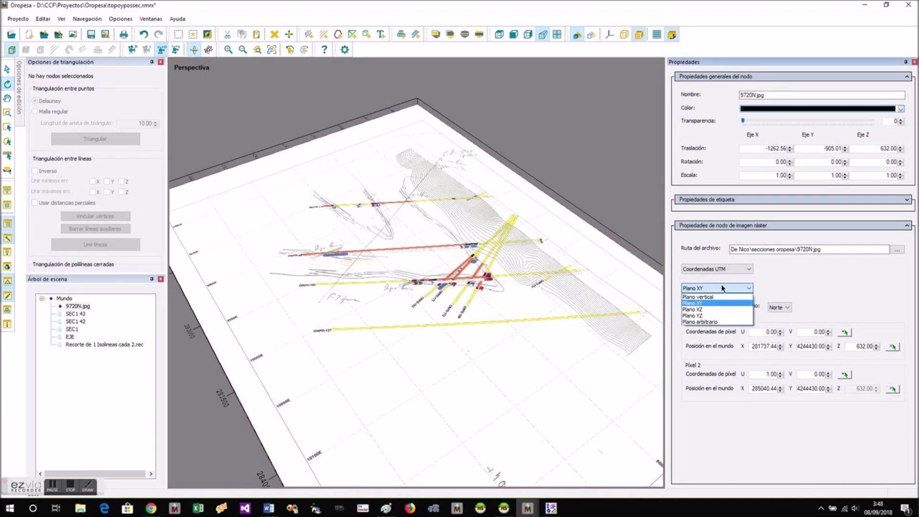
left_click(711, 303)
left_click_drag(239, 276, 347, 266)
left_click(272, 49)
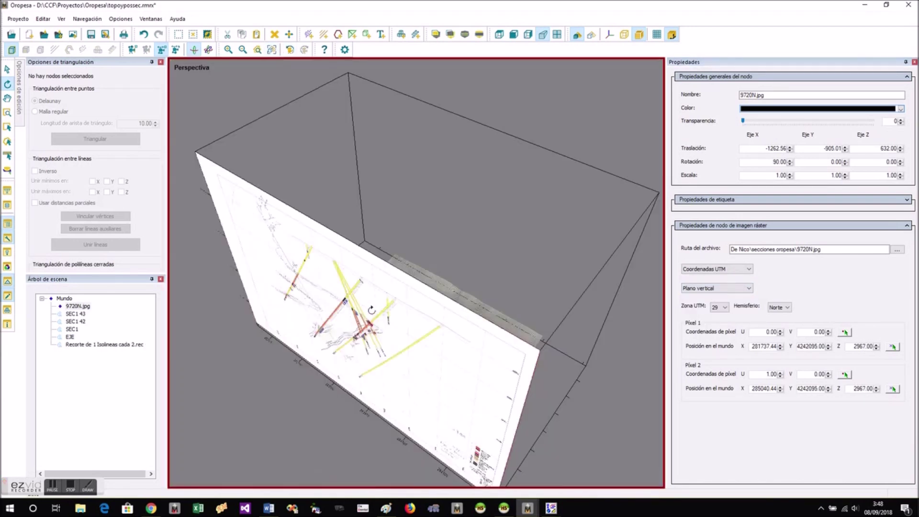
Set Pixel 1 of the 9720N image on the leftmost 600z grid crossing, at U 0.13 and V 0.15
right_click_drag(445, 281, 202, 95)
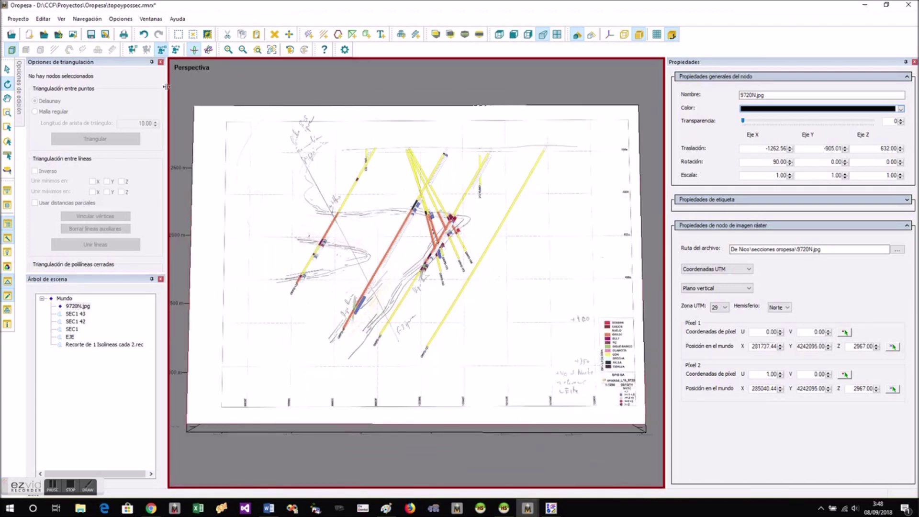
right_click_drag(445, 412, 427, 260)
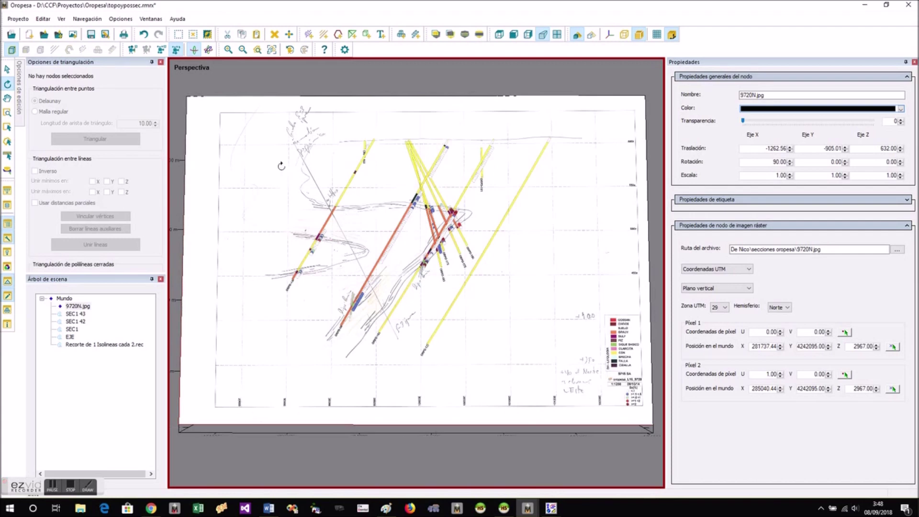
scroll(241, 145, "up", 3)
left_click(845, 332)
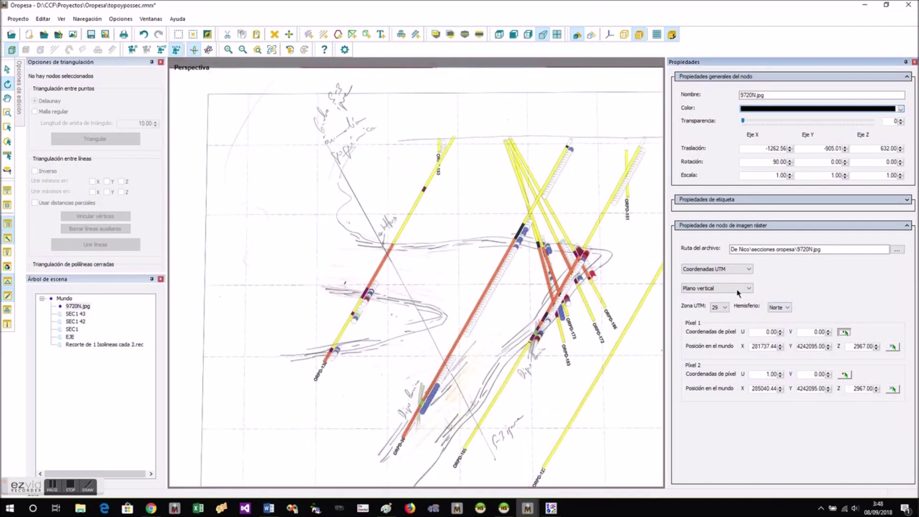
left_click(215, 199)
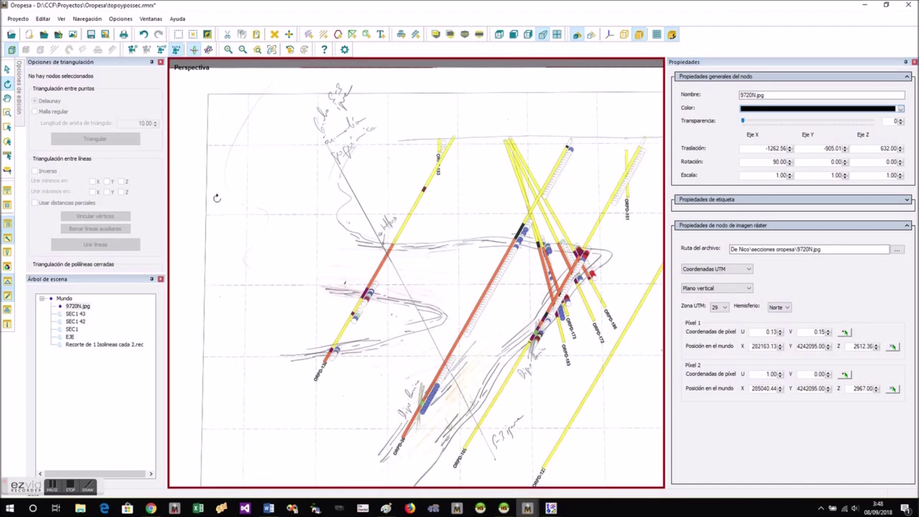
Set Pixel 2 of the 9720N image where the 10200E and 600z grid lines cross, at U 0.89 and V 0.15
scroll(191, 215, "down", 5)
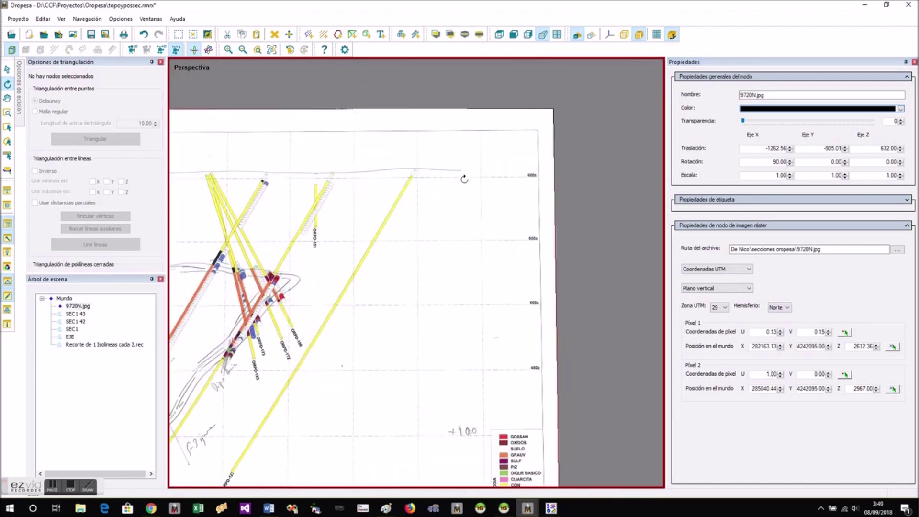
scroll(464, 180, "down", 3)
scroll(471, 379, "up", 5)
scroll(472, 378, "down", 5)
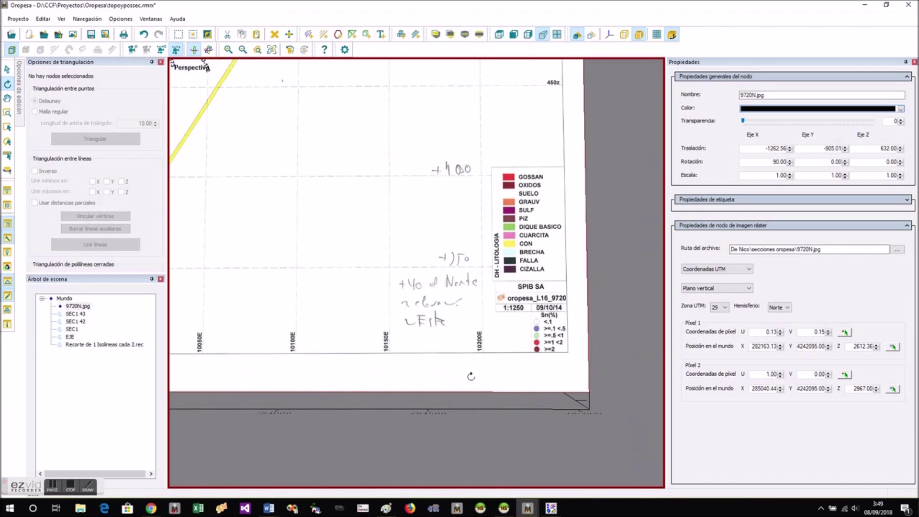
scroll(477, 150, "up", 2)
scroll(477, 150, "up", 4)
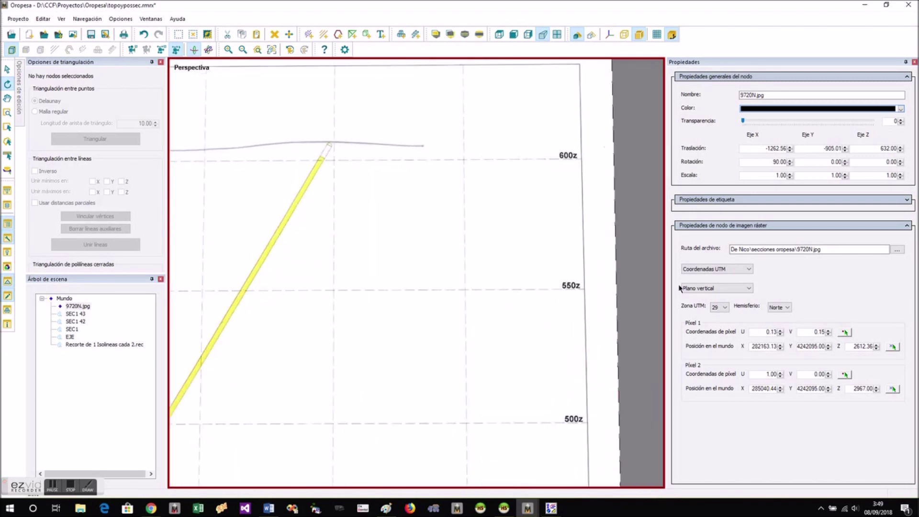
left_click(844, 374)
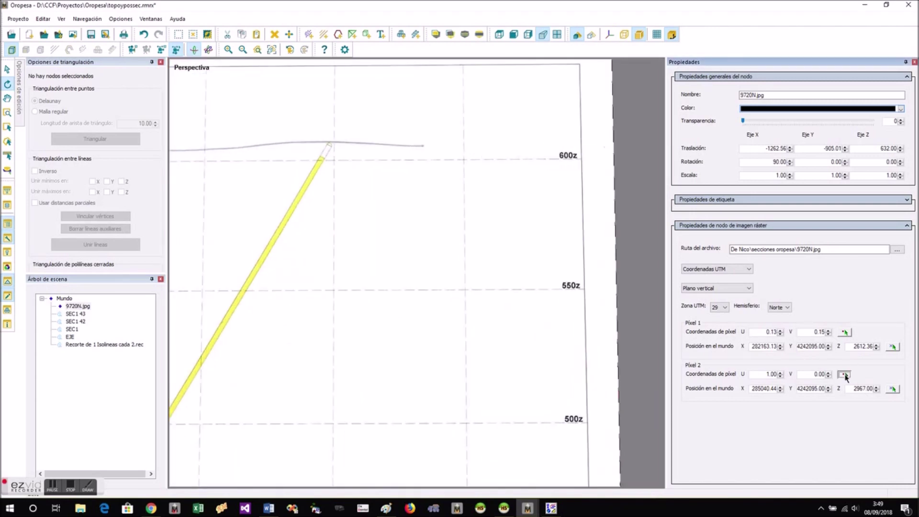
left_click(465, 162)
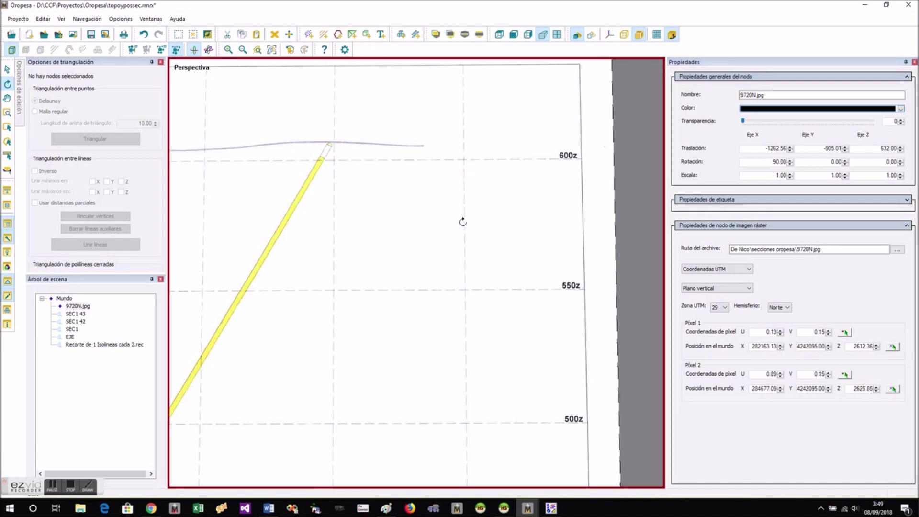
Pick the world position of Pixel 1 at the near end of the closest yellow section line on the topography
scroll(464, 219, "down", 5)
left_click_drag(356, 230, 220, 283)
scroll(420, 365, "up", 8)
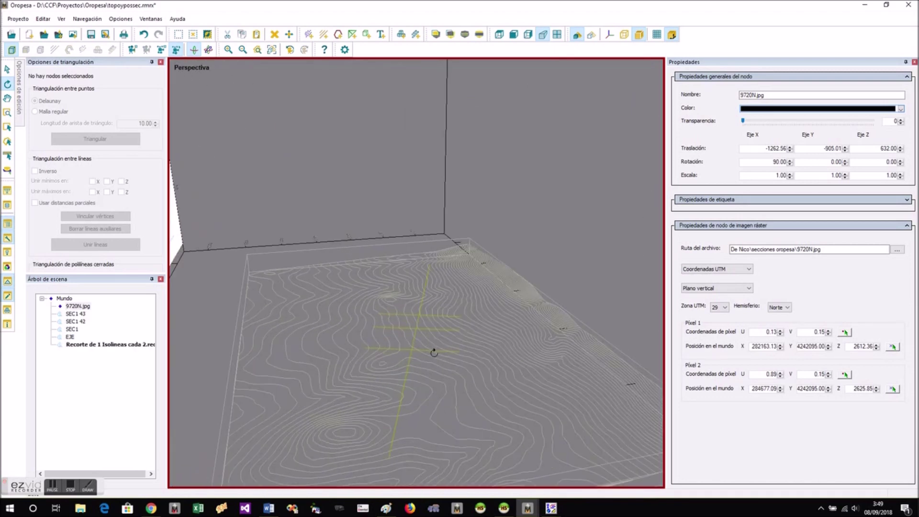
left_click_drag(433, 352, 343, 362)
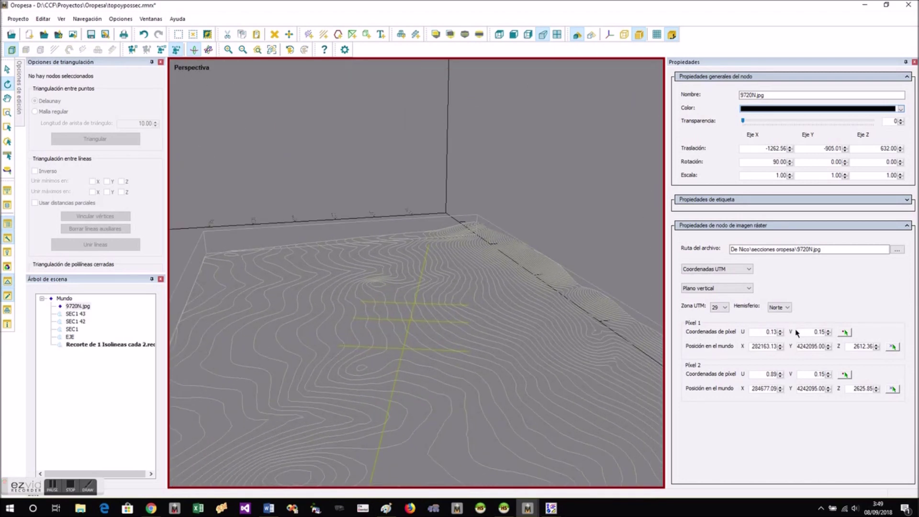
left_click(893, 347)
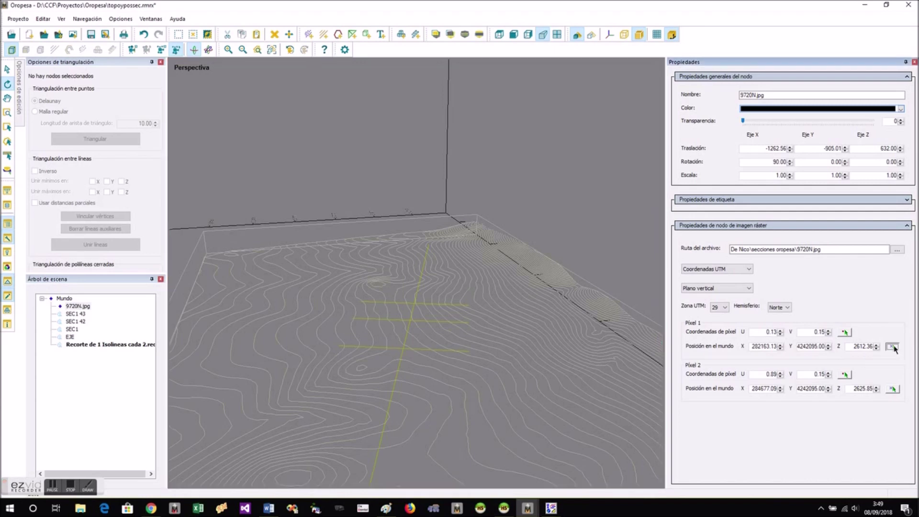
left_click(339, 349)
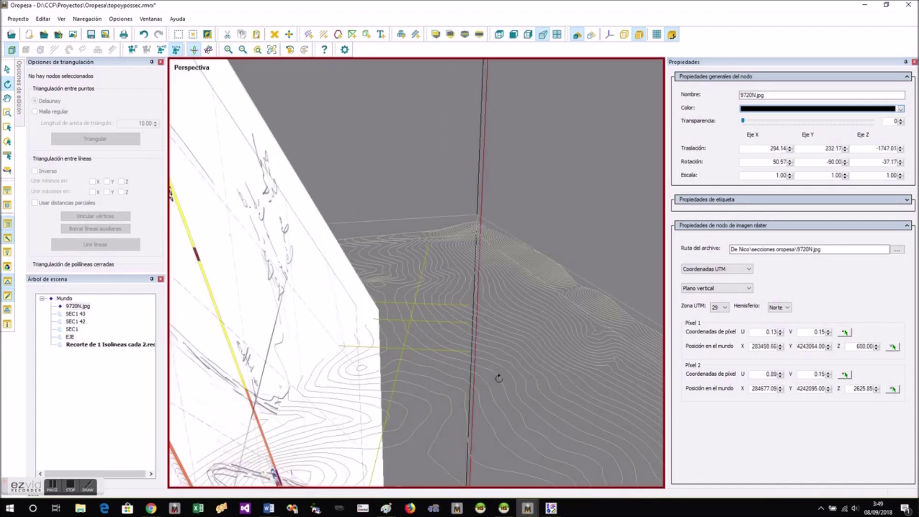
Pick the world position of Pixel 2 at the opposite end of the same yellow section line
left_click(893, 389)
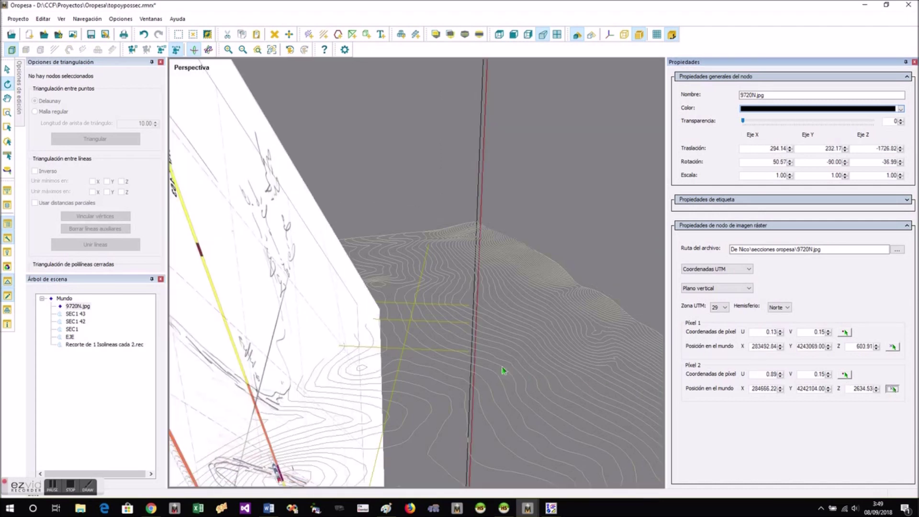
left_click(469, 356)
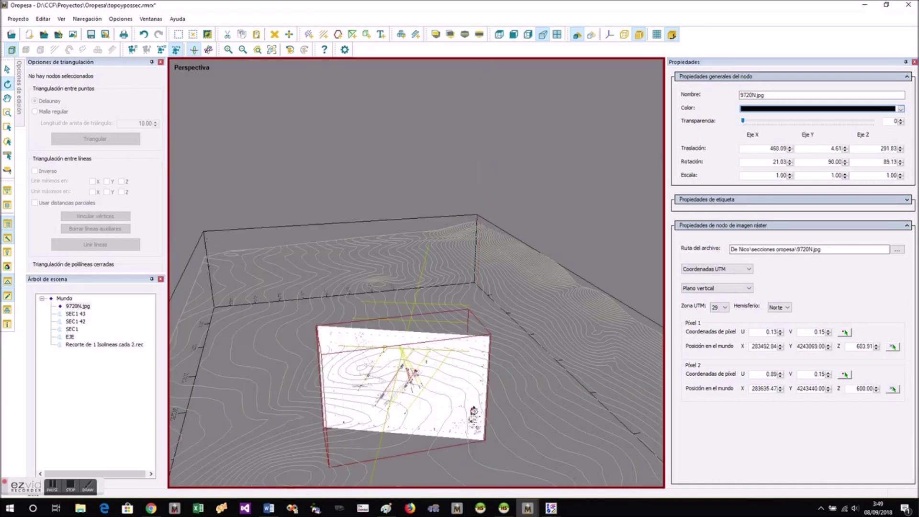
left_click_drag(408, 367, 429, 380)
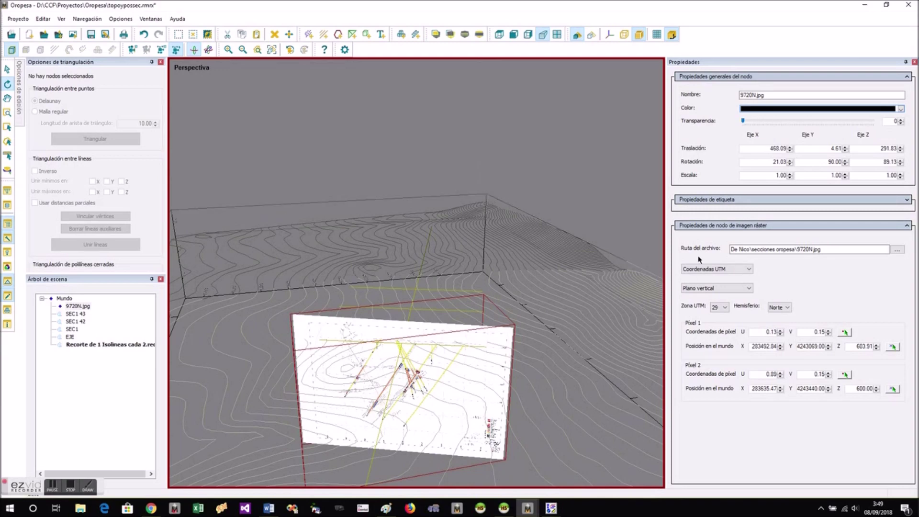
Set the orientation of the 9720N section image to Plano vertical again
left_click(272, 52)
left_click_drag(369, 348, 463, 283)
scroll(463, 283, "up", 5)
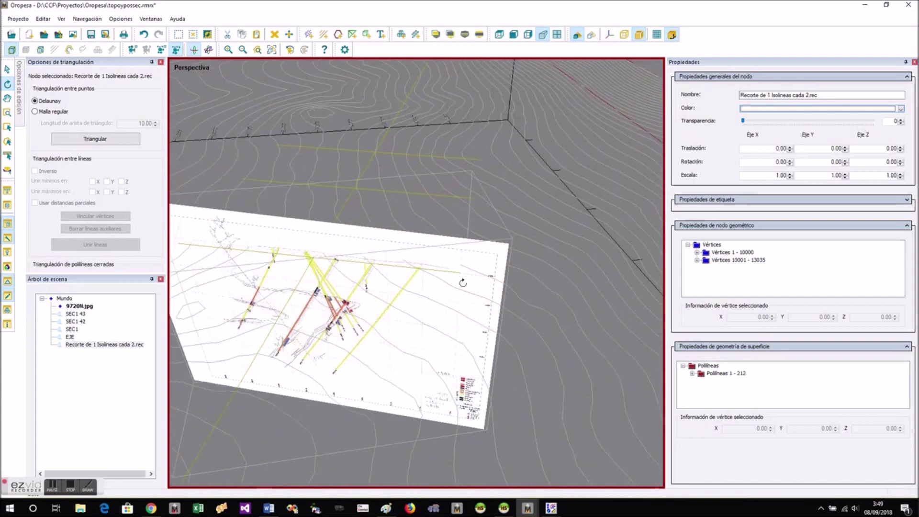
left_click_drag(313, 329, 374, 295)
scroll(222, 247, "up", 8)
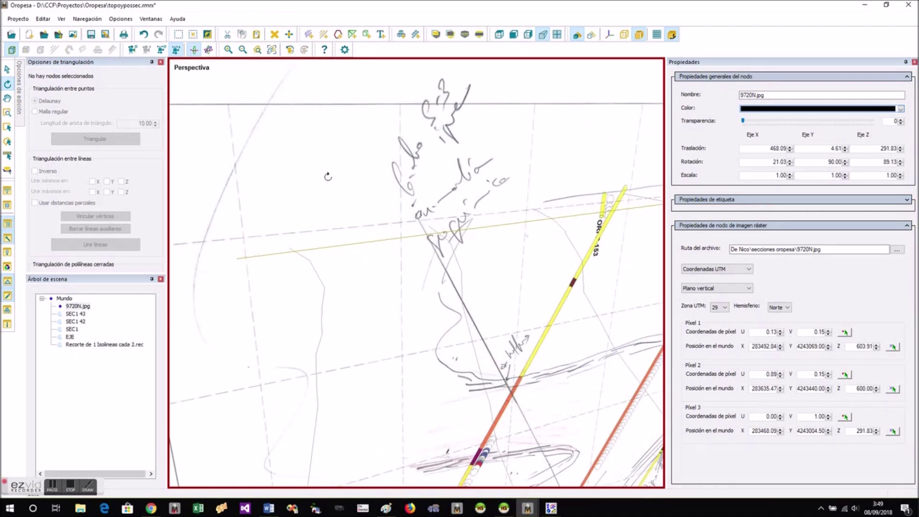
left_click(716, 288)
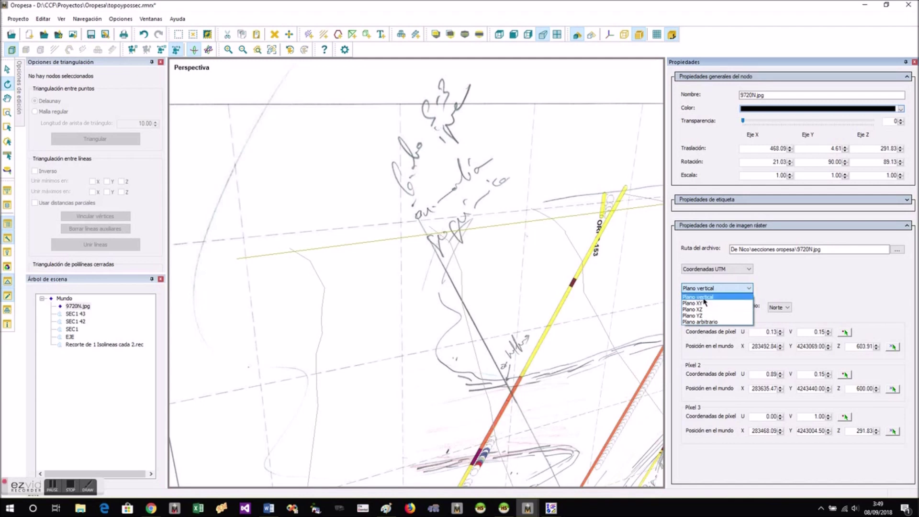
left_click(703, 299)
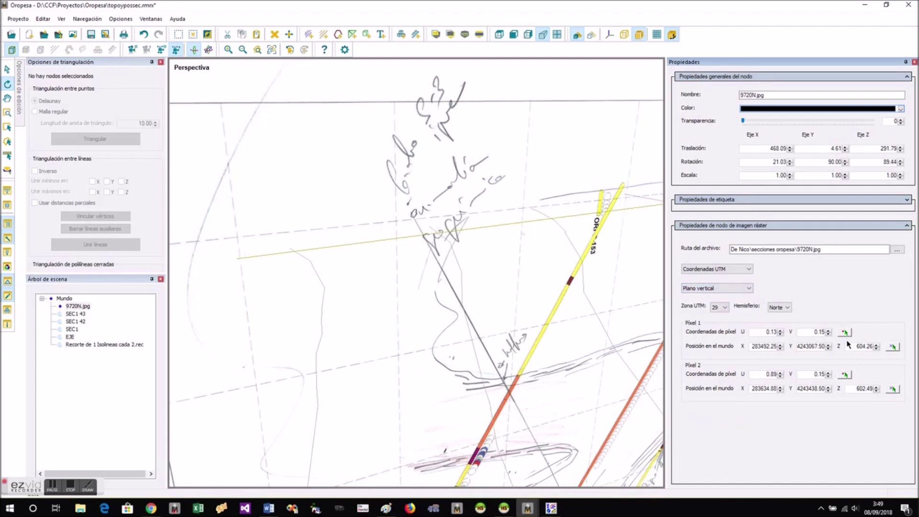
Refine Pixel 1 on the leftmost 600z grid crossing and repick its world position at the end of the section line
left_click(236, 235)
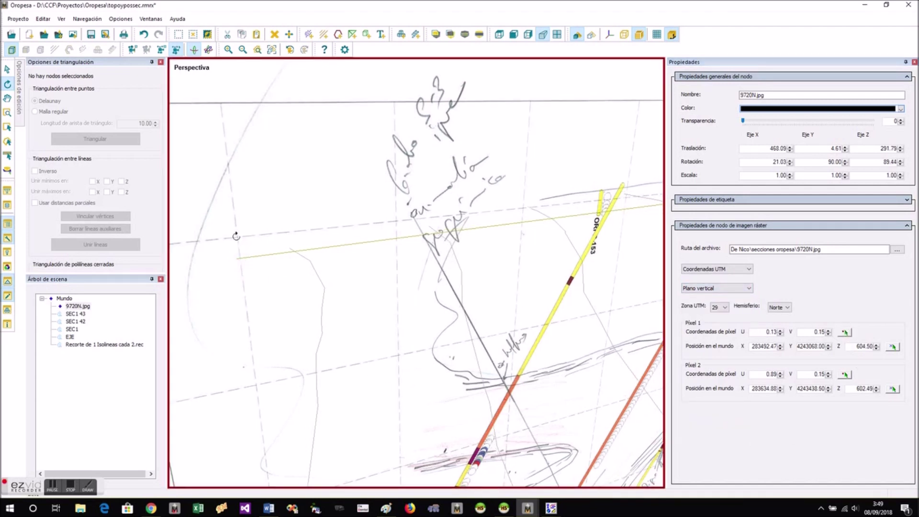
left_click(893, 346)
left_click(239, 262)
scroll(208, 334, "down", 5)
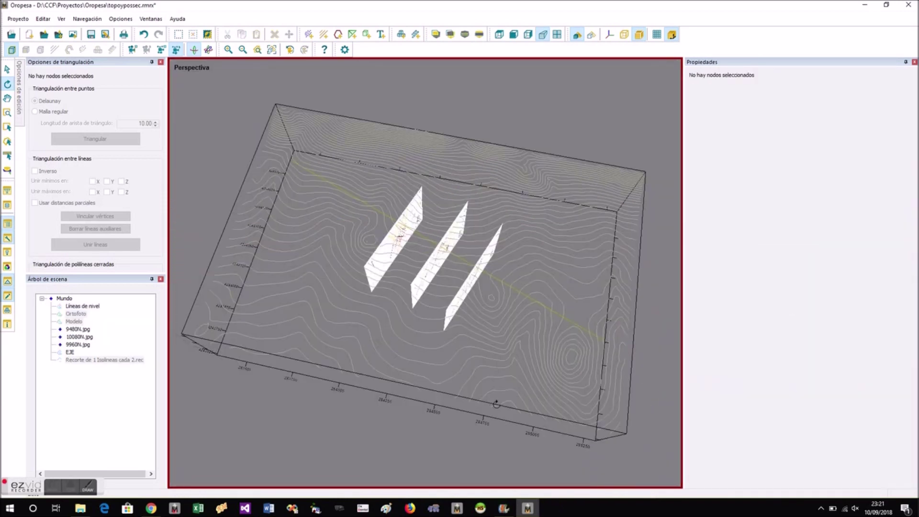
Make the Ortofoto node visible in the scene with the three georeferenced sections
left_click_drag(496, 404, 314, 393)
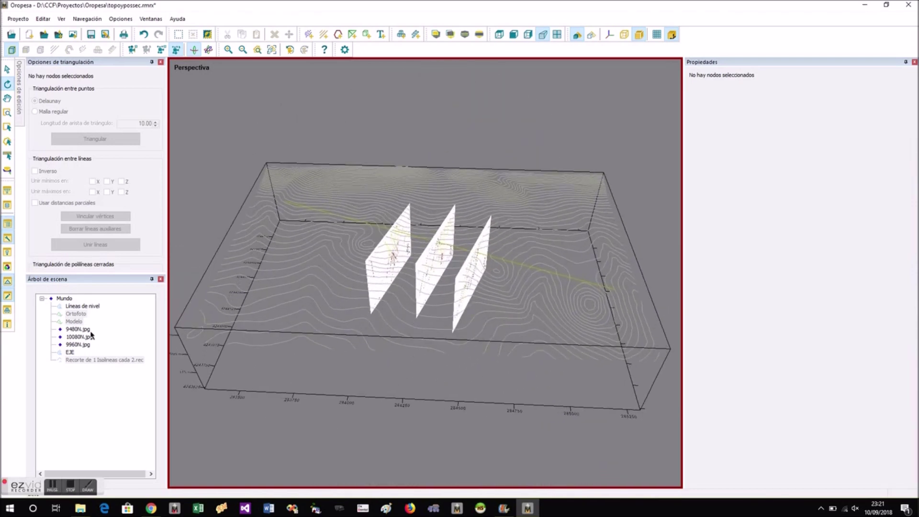
right_click(79, 314)
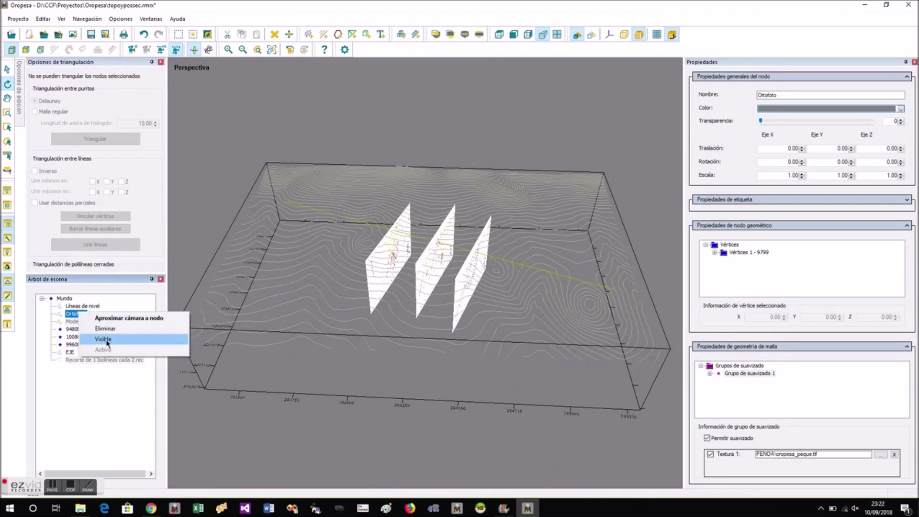
left_click(102, 339)
Make the Modelo ore body visible together with the orthophoto and sections
left_click(383, 386)
left_click_drag(383, 386, 244, 362)
left_click(74, 321)
right_click(78, 321)
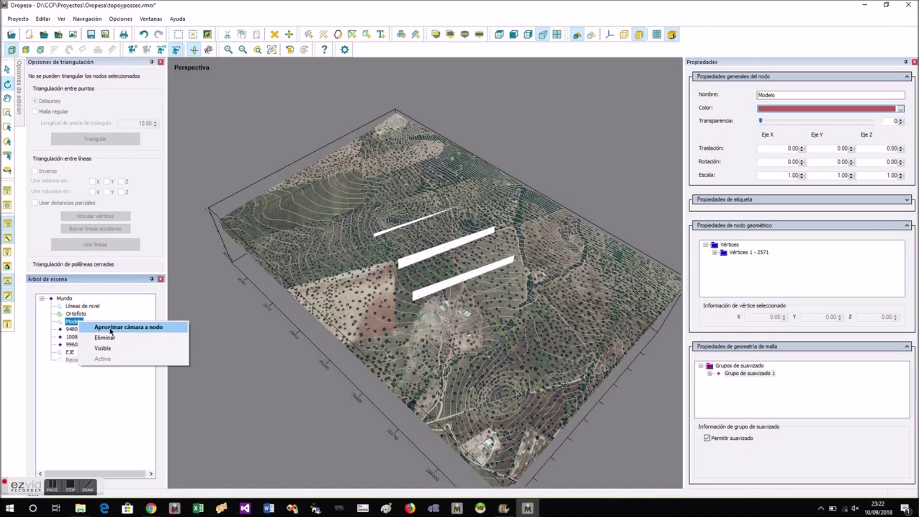
left_click(105, 348)
Import the image anomalia1.png from the Escritorio folder into the Oropesa scene
left_click_drag(351, 397, 425, 246)
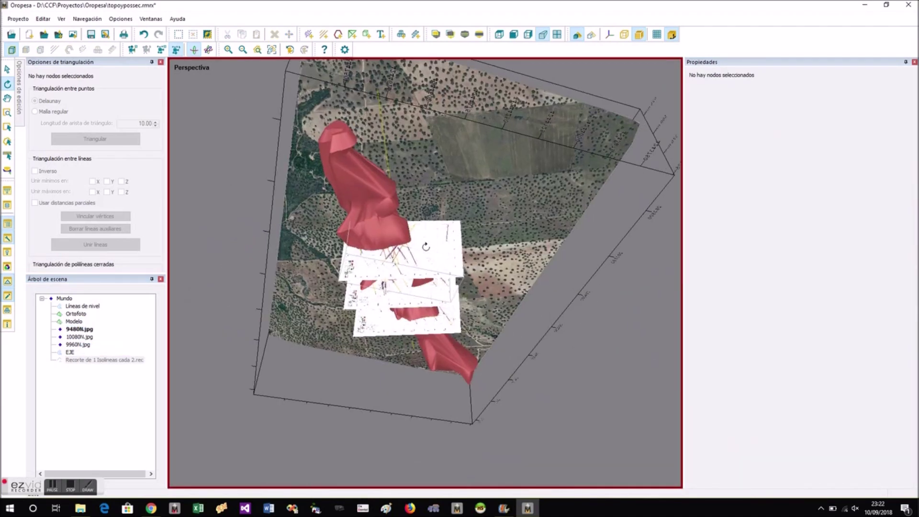
scroll(426, 247, "up", 5)
left_click_drag(531, 309, 537, 265)
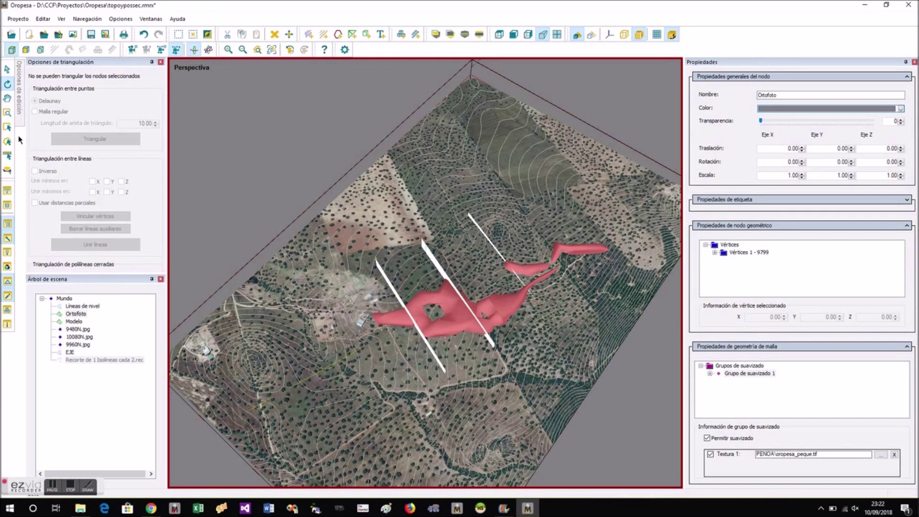
left_click(74, 35)
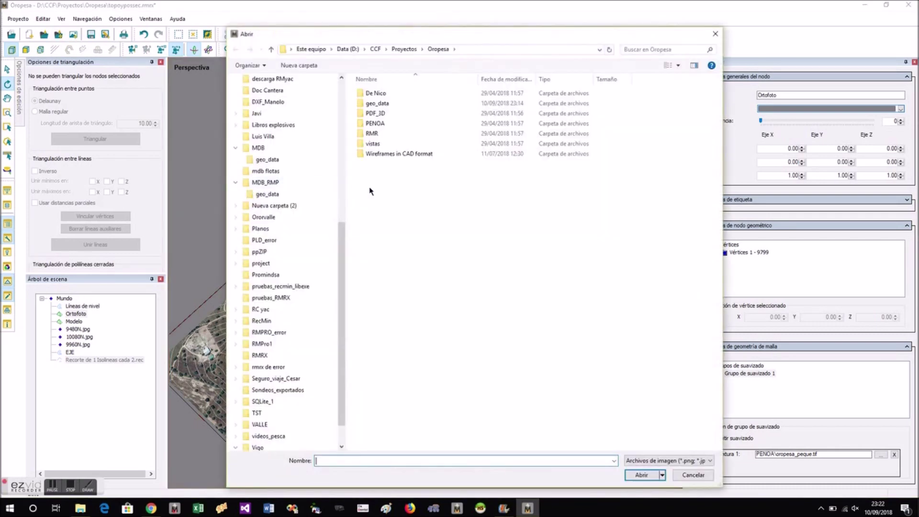
scroll(283, 89, "up", 8)
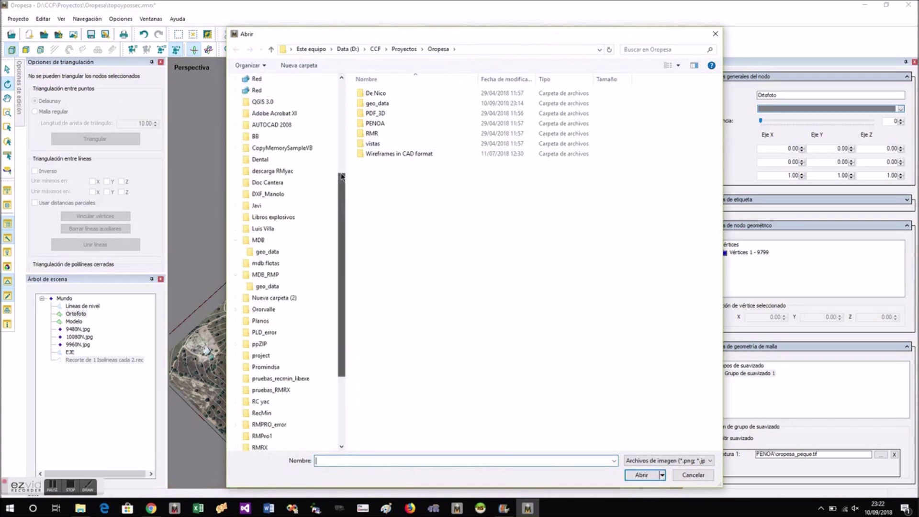
left_click(260, 201)
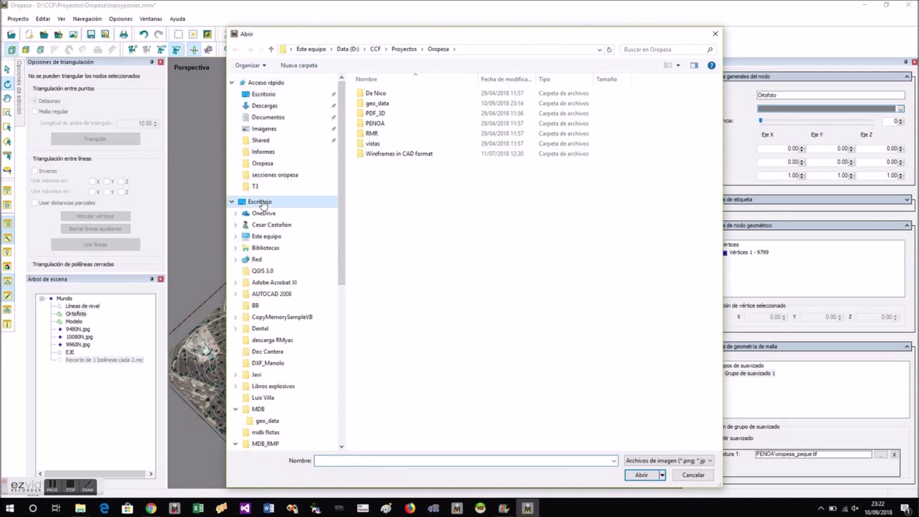
scroll(527, 330, "down", 5)
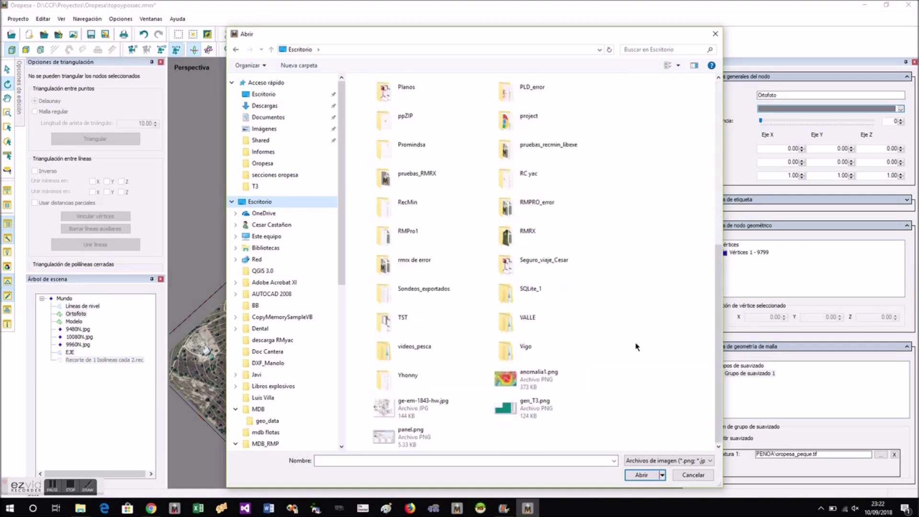
left_click(553, 382)
double_click(553, 382)
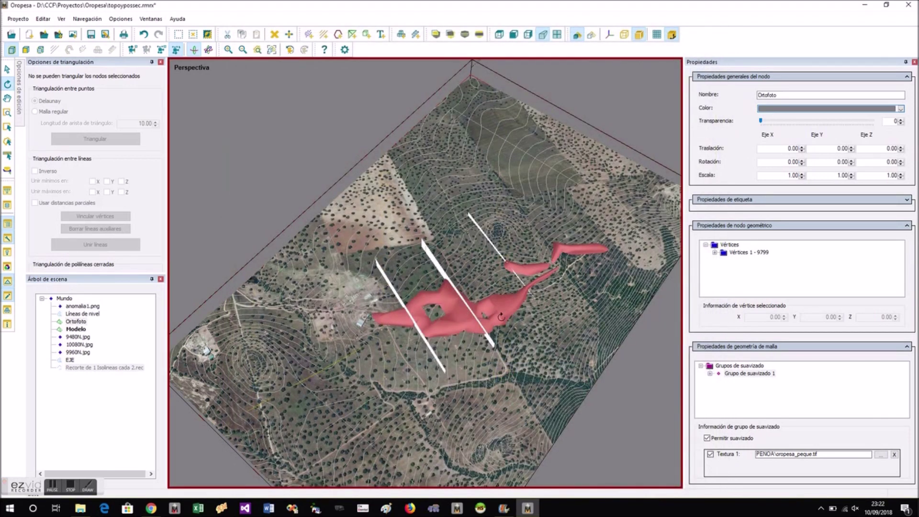
Select the anomalia1.png image and examine its location relative to the ore body, sections and terrain
left_click_drag(628, 414, 536, 196)
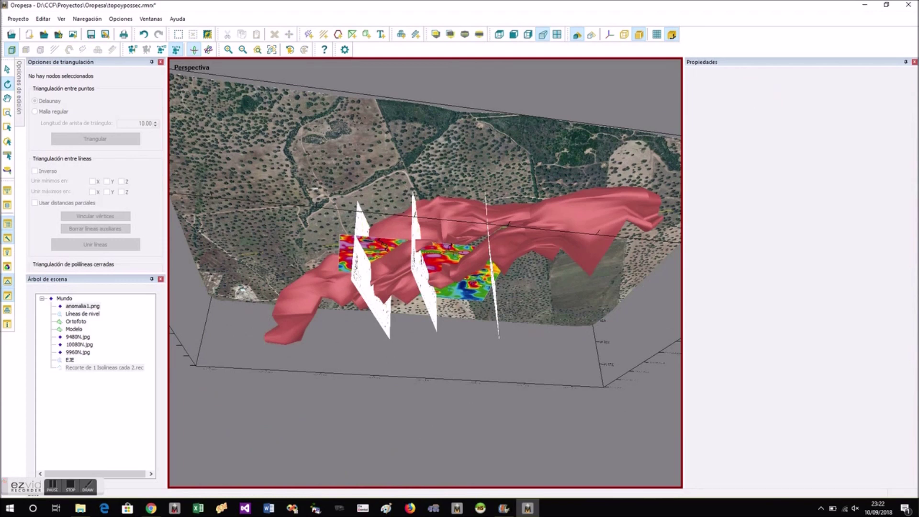
left_click(82, 306)
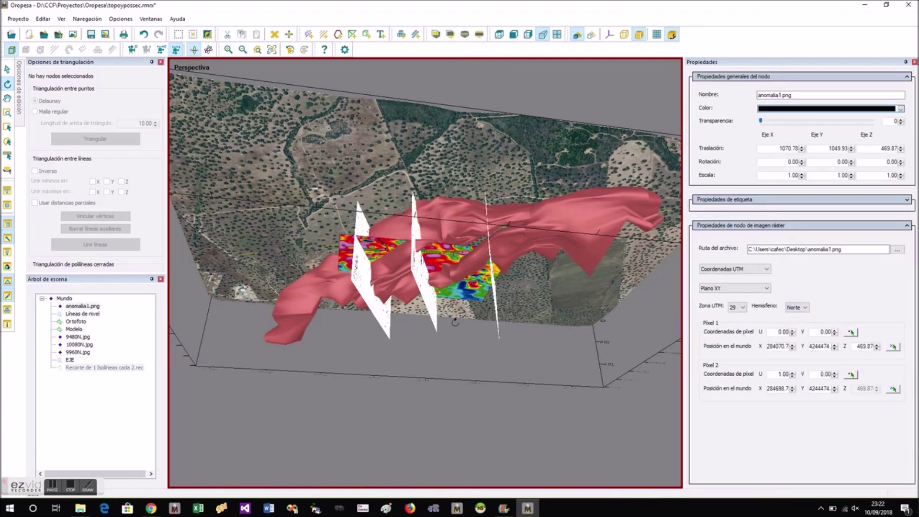
scroll(455, 322, "down", 4)
left_click_drag(455, 314, 451, 349)
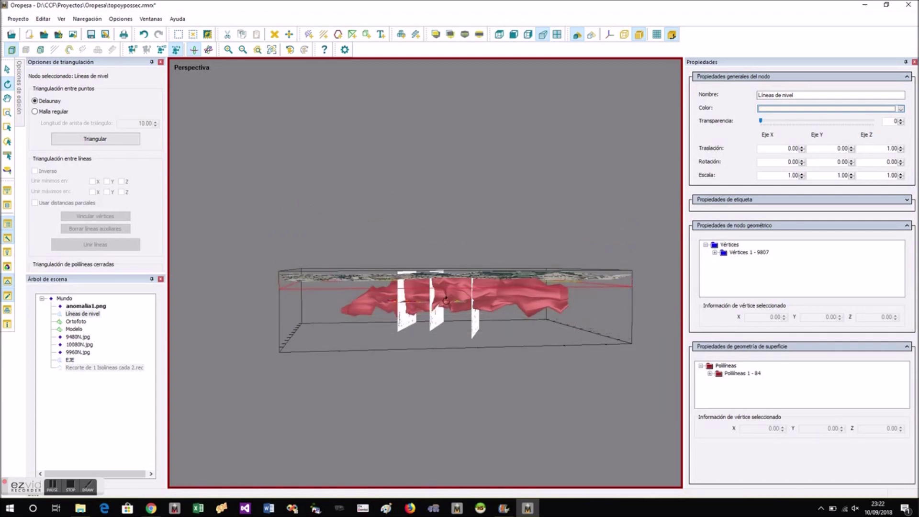
Move the anomalia1.png image up above the terrain, to a translation of about X 1076, Y 1043, Z 808
left_click(447, 301)
right_click(447, 303)
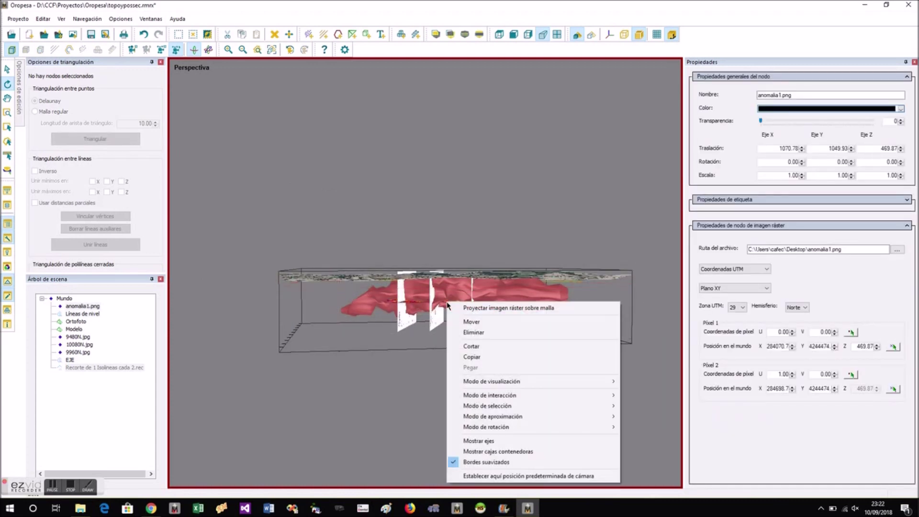
left_click(471, 321)
left_click_drag(467, 400, 467, 352)
left_click(505, 372)
left_click_drag(408, 376, 530, 481)
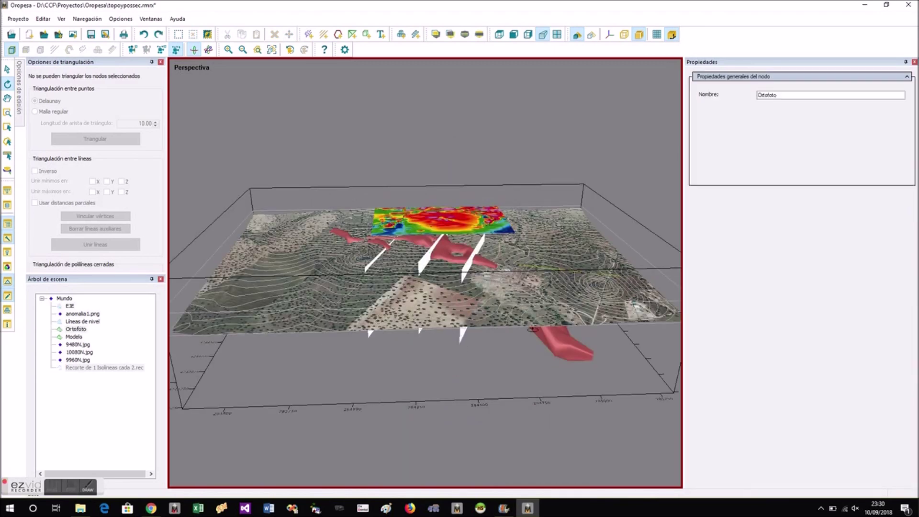
left_click(521, 305)
left_click_drag(521, 305, 537, 278)
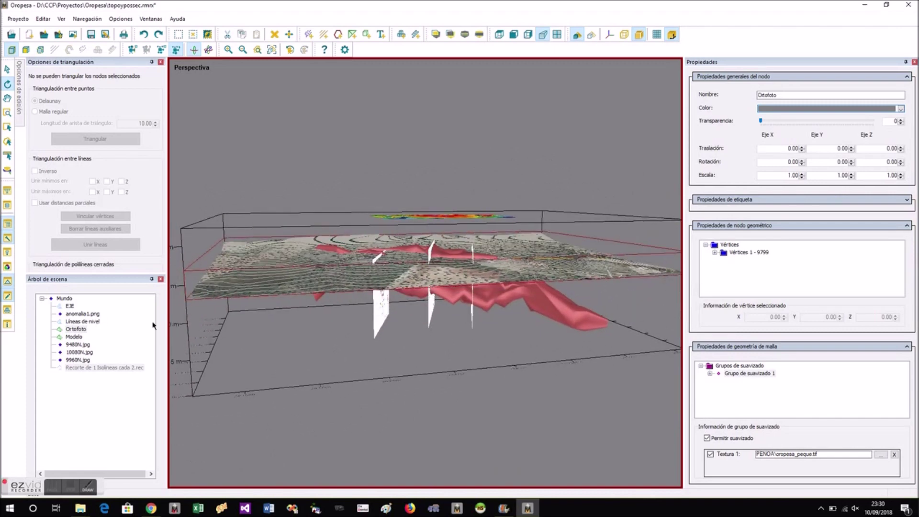
Hide the EJE and Ortofoto nodes together with the three section images 9480N.jpg, 10080N.jpg and 9960N.jpg
left_click(80, 329)
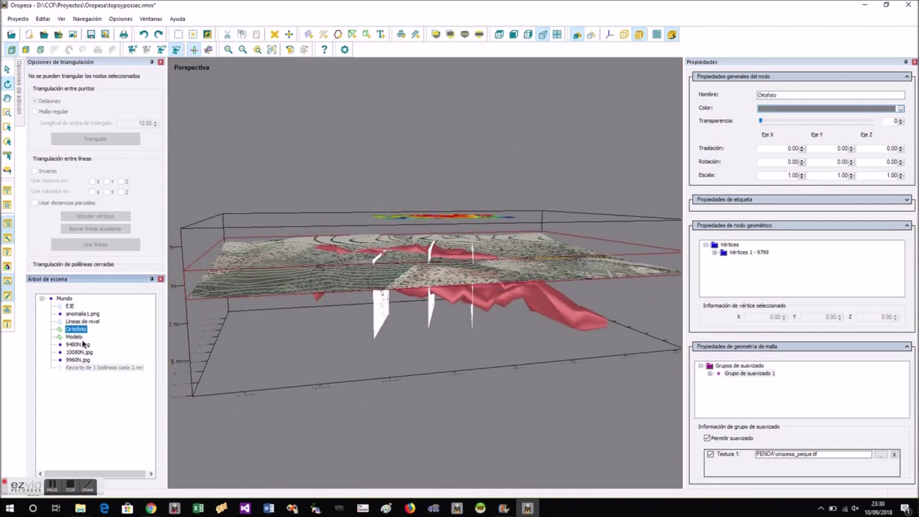
left_click(84, 344, "ctrl")
left_click(85, 352, "ctrl")
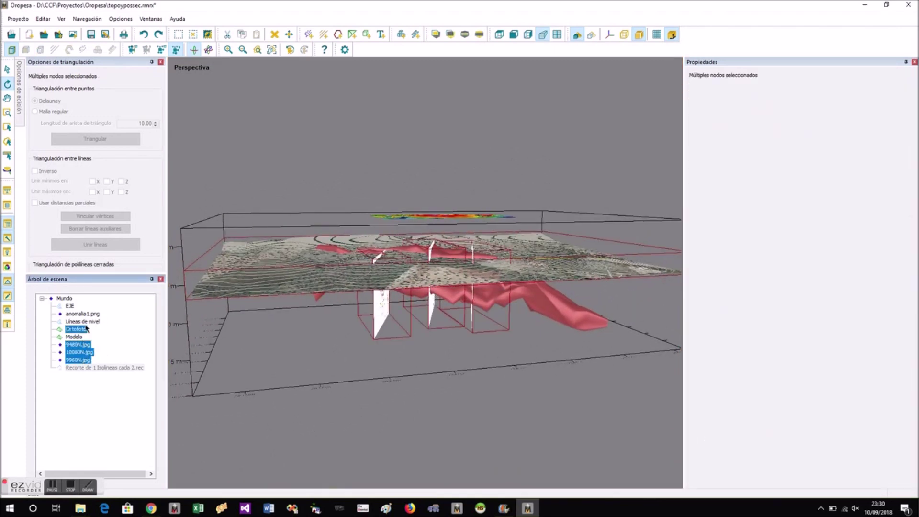
right_click(70, 310)
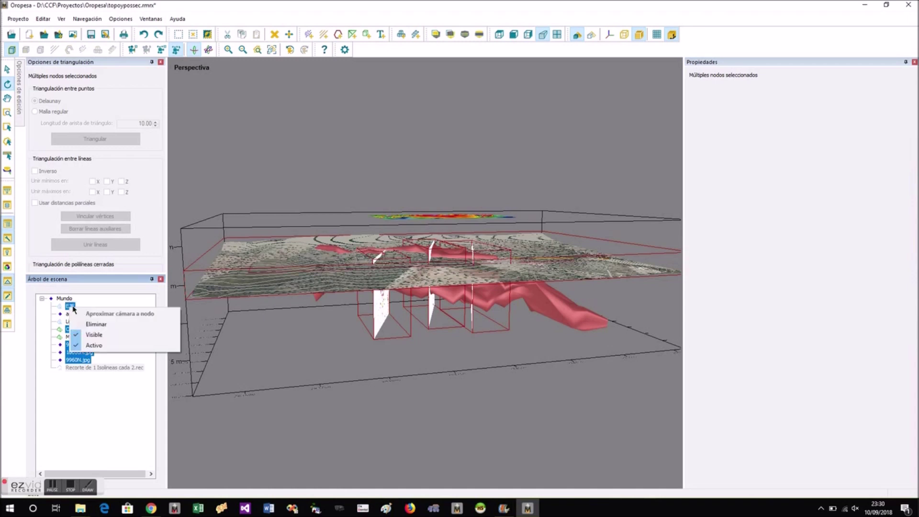
left_click(94, 335)
left_click_drag(206, 342, 268, 339)
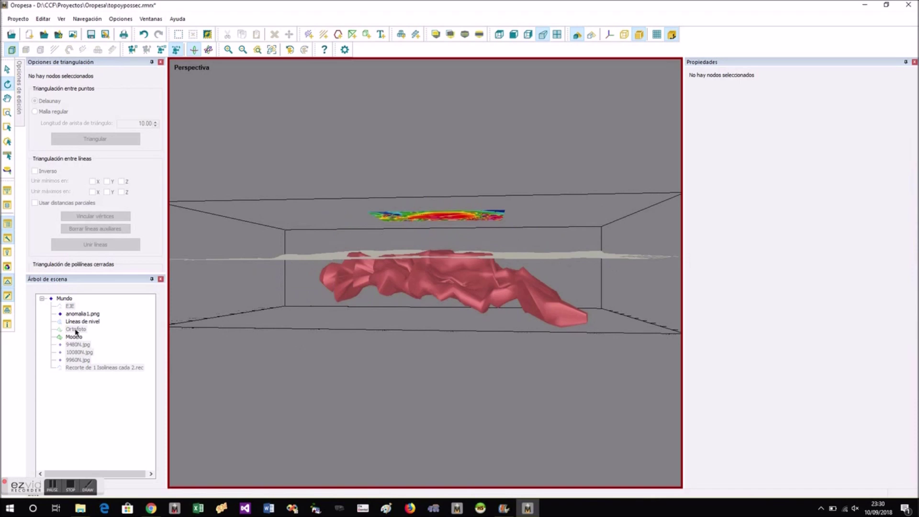
Make the Ortofoto node visible again and hide the Modelo ore body
left_click(76, 330)
right_click(75, 329)
left_click(94, 350)
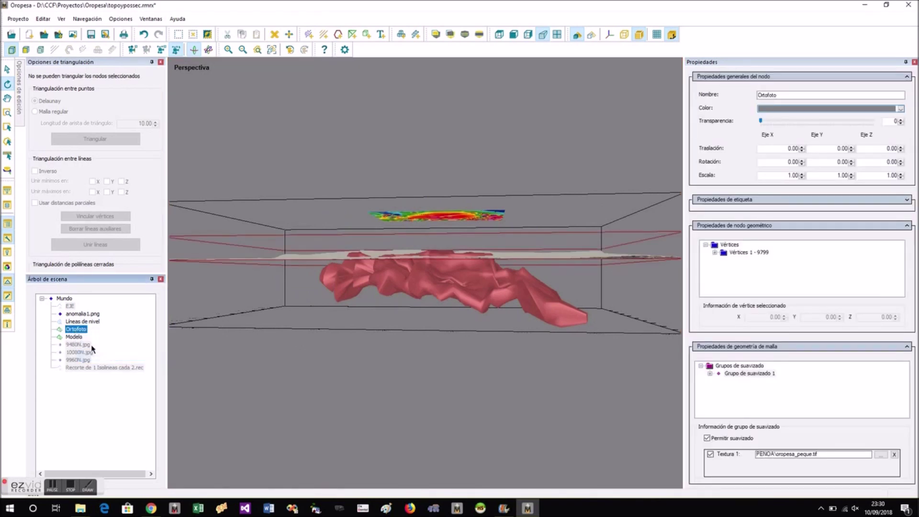
left_click(74, 337)
right_click(79, 337)
left_click(95, 353)
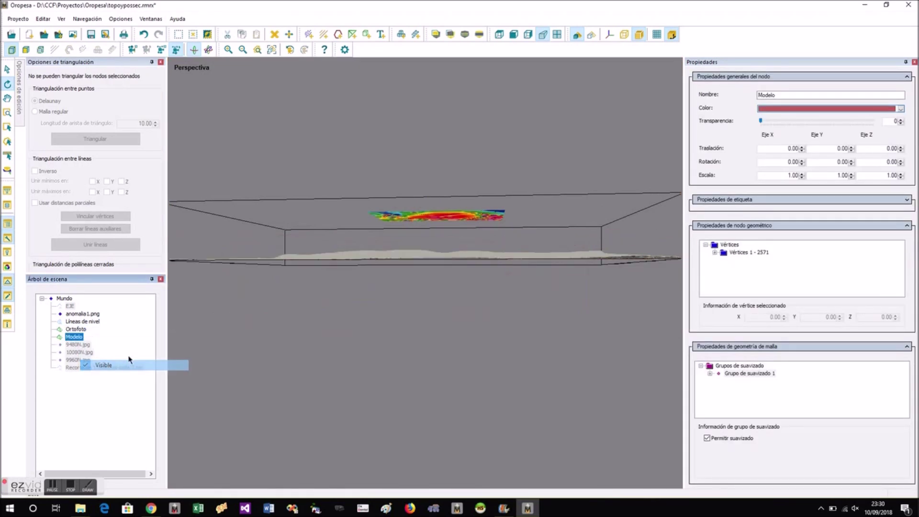
Set the Z-axis scale of the Líneas de nivel contour lines to 4.00
left_click(371, 337)
left_click_drag(371, 337, 411, 405)
left_click(443, 301)
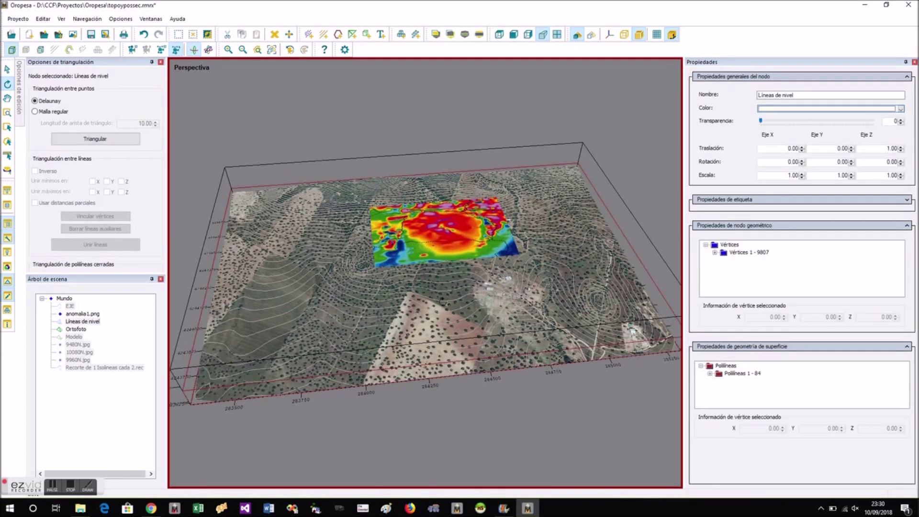
left_click(900, 174)
left_click(900, 174)
left_click(901, 174)
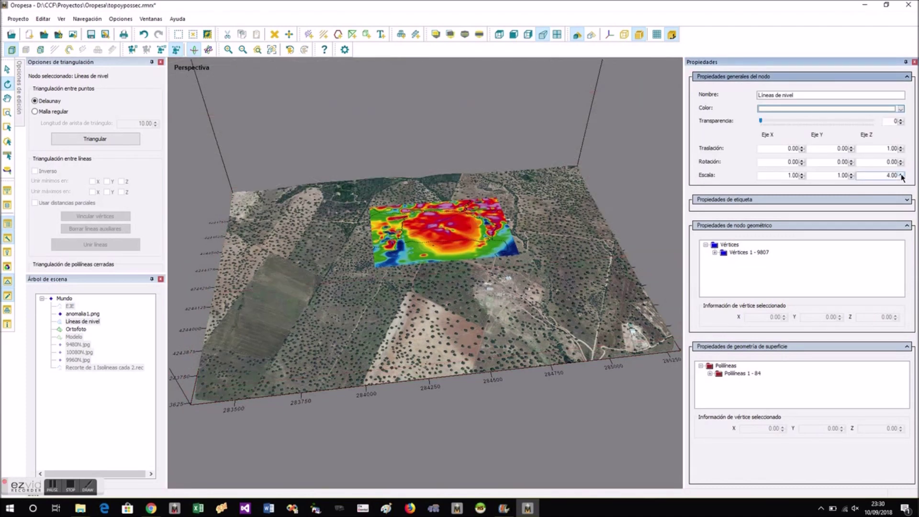
Set the Z-axis scale of the Ortofoto mesh to 4.00 and fit the whole scene in the view
left_click(584, 298)
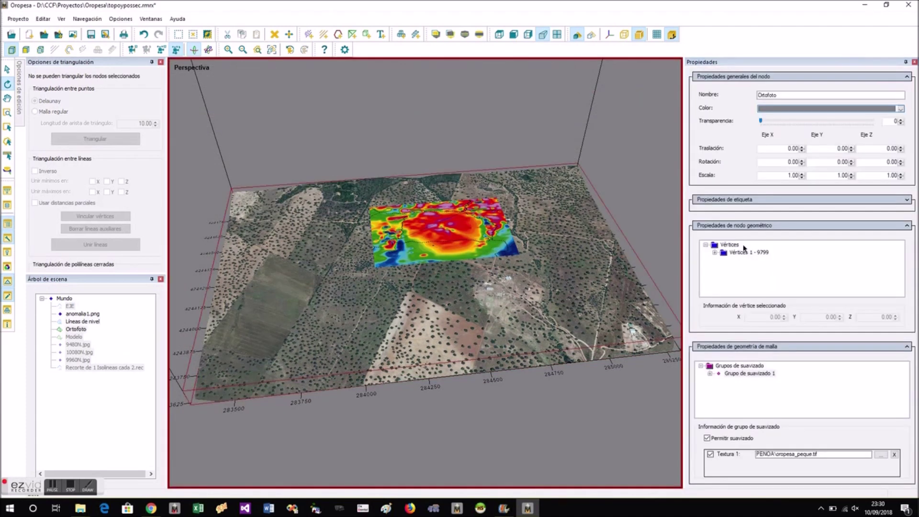
left_click(901, 174)
left_click(902, 174)
left_click(902, 174)
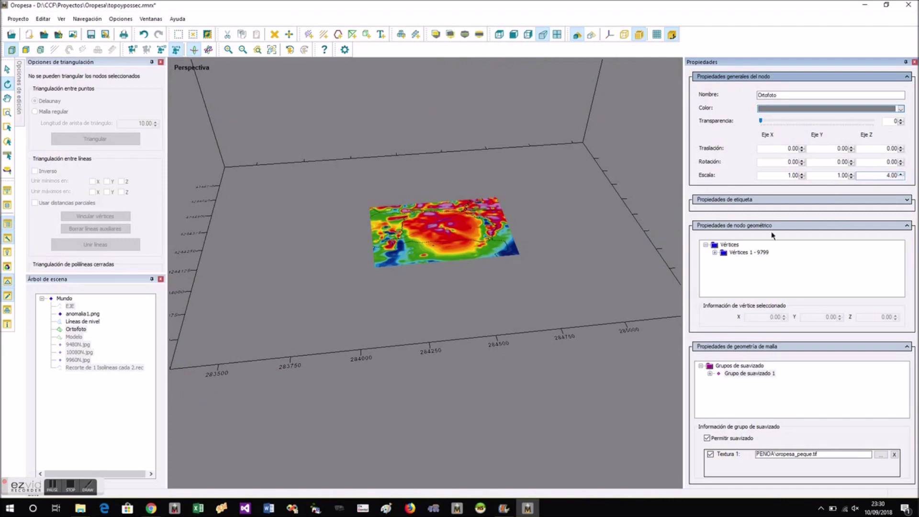
left_click(273, 54)
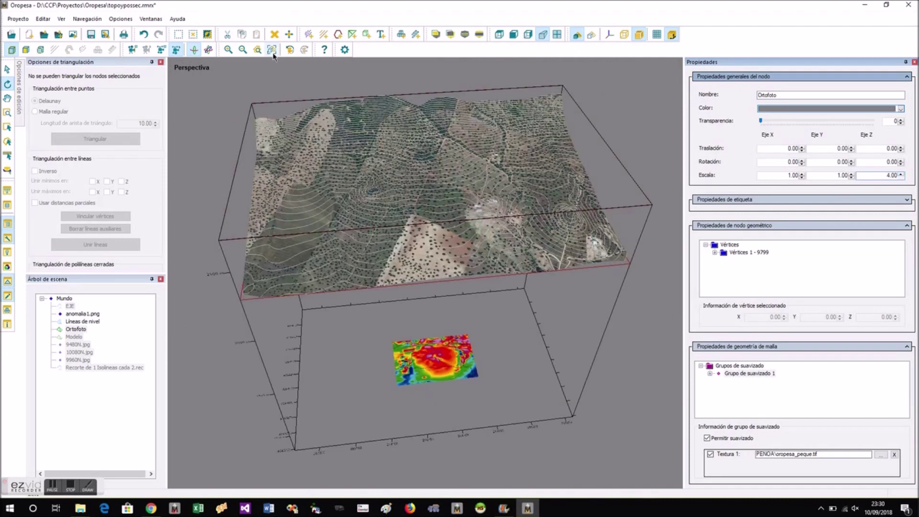
left_click_drag(535, 301, 479, 305)
left_click_drag(481, 404, 606, 383)
Move the anomalia1.png image up to the height of the exaggerated terrain, at about X 709, Y 1957, Z 2477
left_click(466, 458)
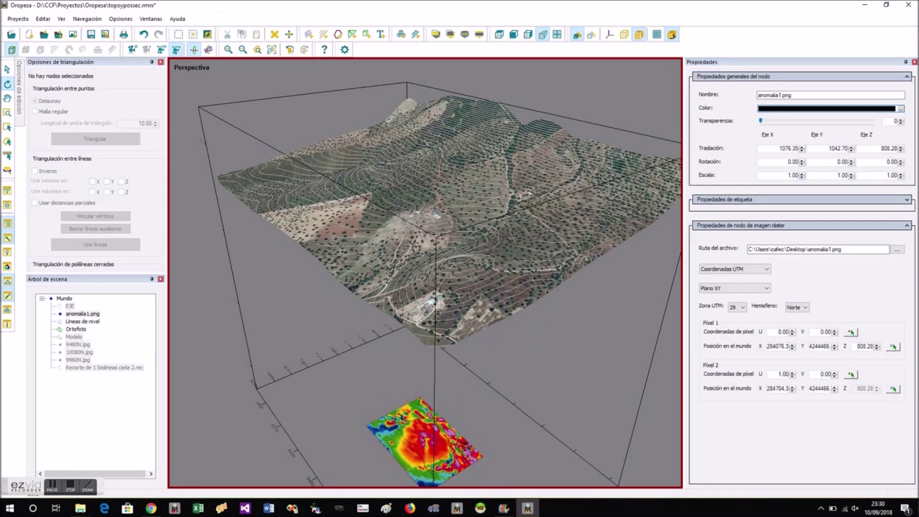
left_click_drag(479, 443, 564, 449)
right_click(462, 445)
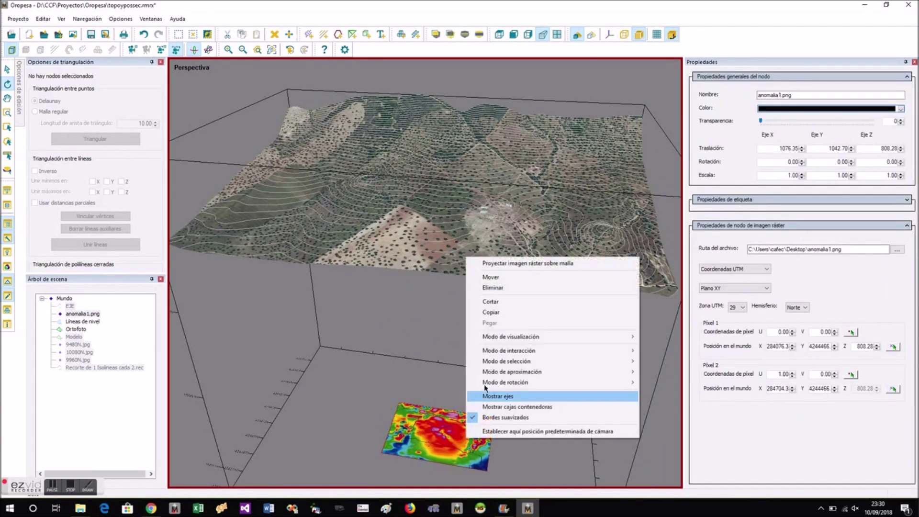
left_click(490, 277)
left_click_drag(463, 429, 454, 229)
Shift the anomalia1.png image so it lies over the orthophoto, at about X 1310, Y 1358, Z 2762
left_click(382, 362)
left_click_drag(311, 282, 361, 410)
left_click(361, 410)
right_click(361, 410)
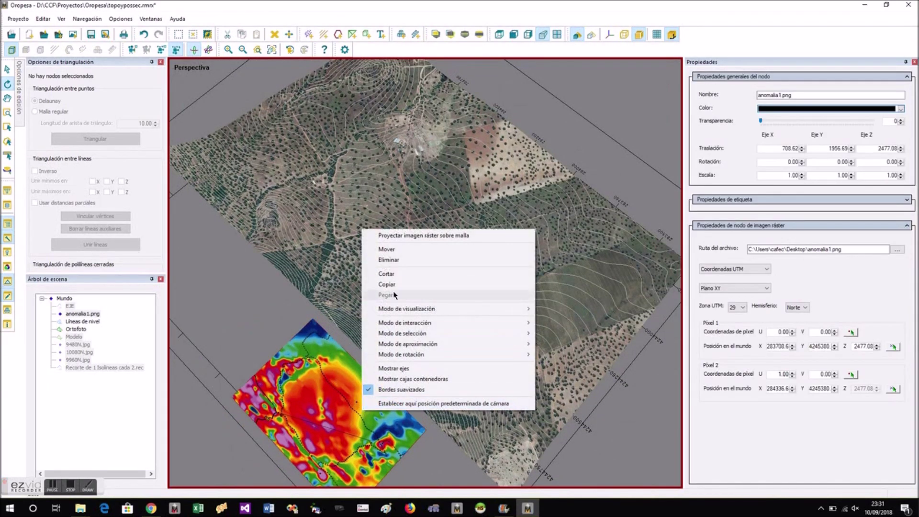
left_click(385, 248)
left_click_drag(353, 421, 348, 248)
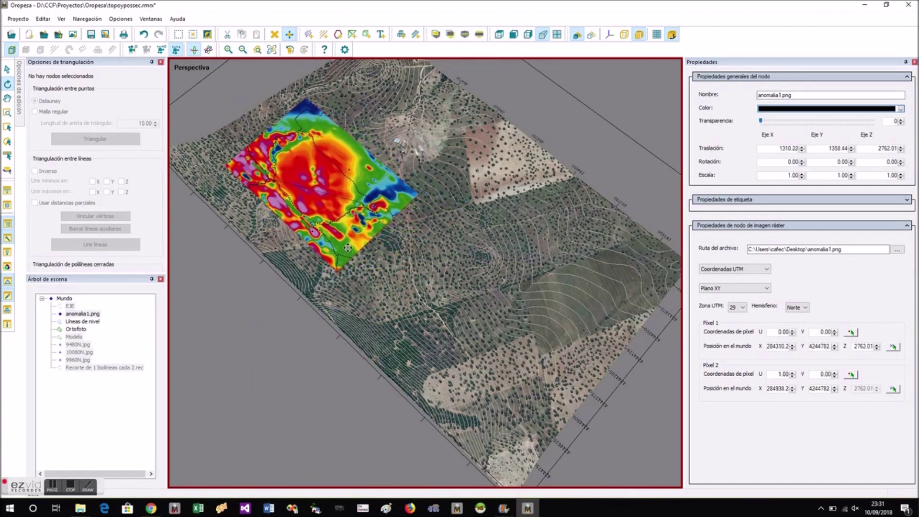
Project the anomalia1.png raster image onto the Ortofoto terrain mesh
left_click(271, 395)
left_click(479, 407)
left_click_drag(479, 407, 268, 421)
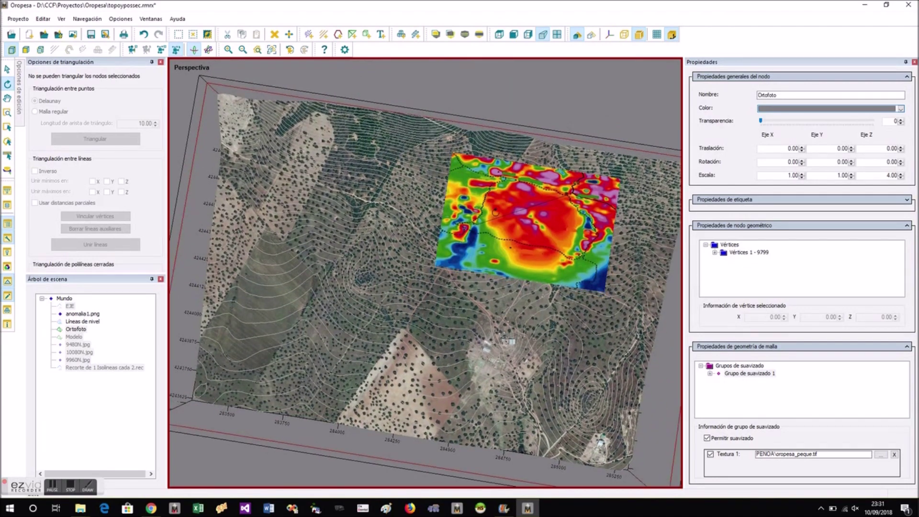
scroll(495, 213, "up", 5)
scroll(272, 238, "down", 4)
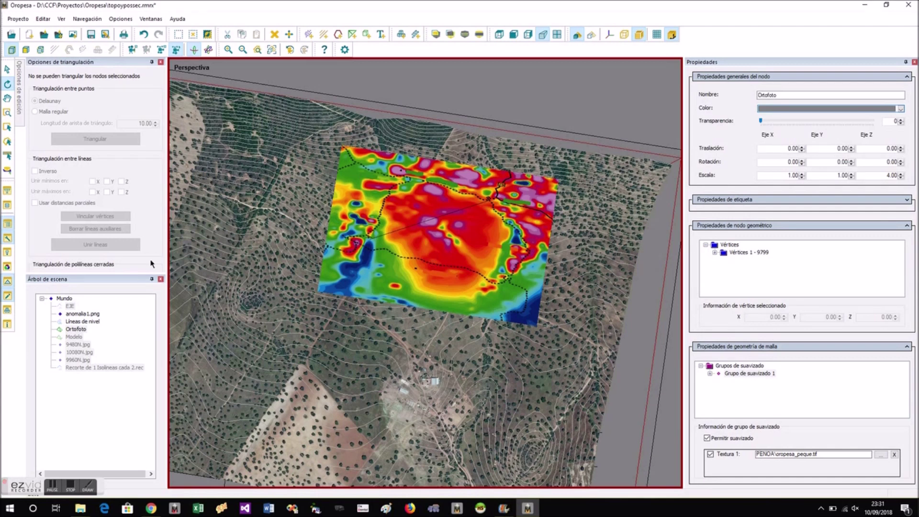
left_click(73, 314)
right_click(576, 112)
left_click(604, 117)
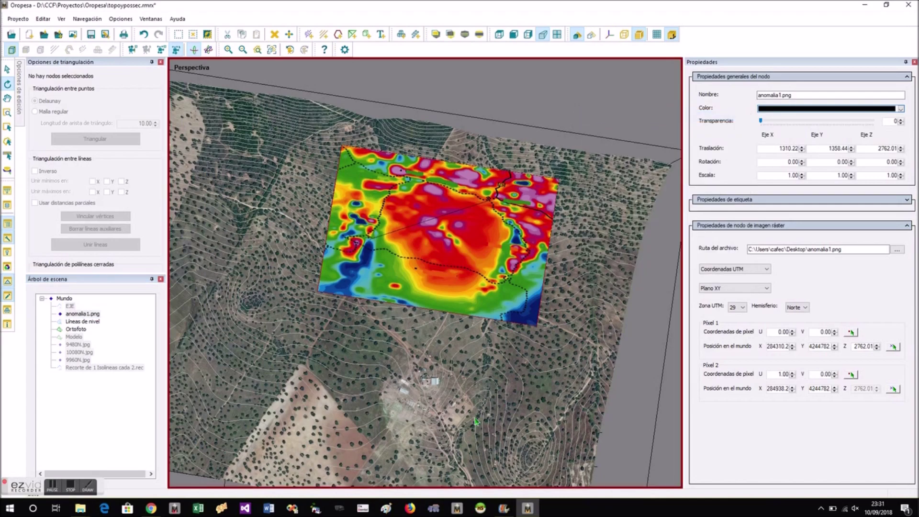
left_click(469, 371)
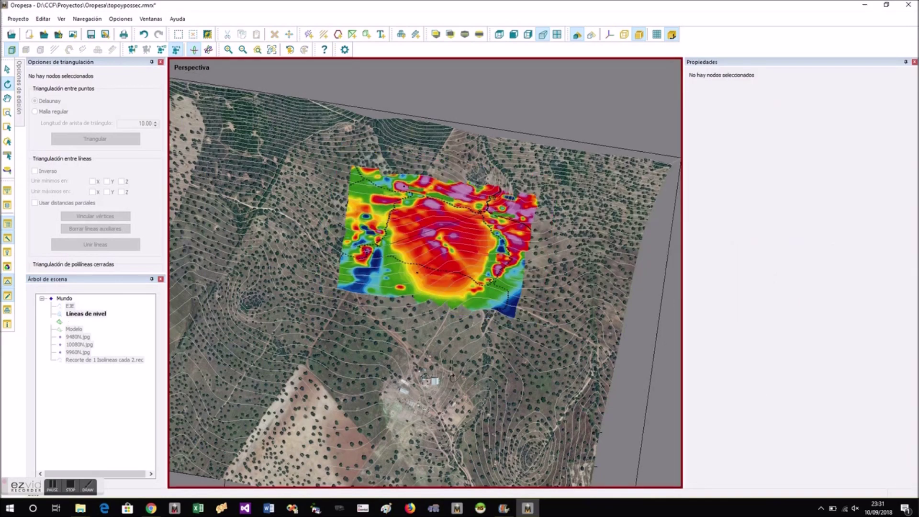
Examine the anomaly image draped over the Ortofoto terrain from several angles and at close range
left_click_drag(388, 362, 459, 277)
scroll(430, 202, "up", 8)
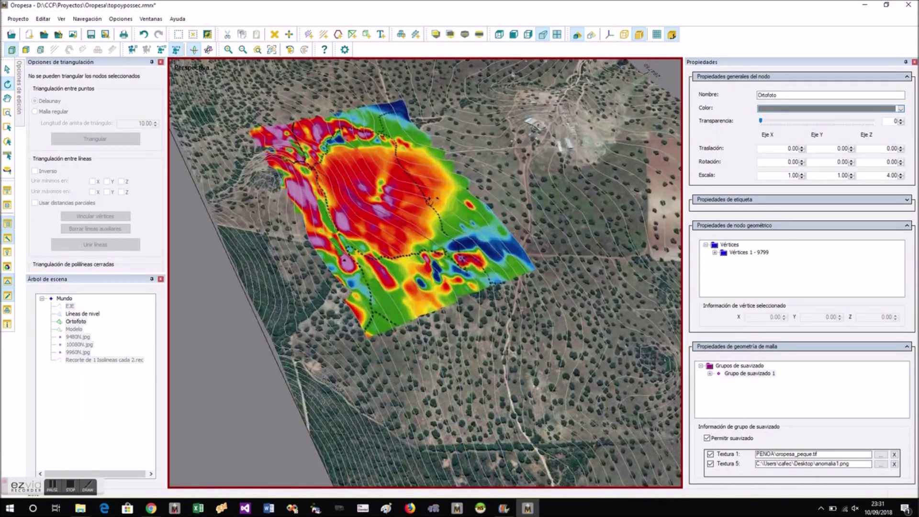
left_click_drag(474, 242, 379, 249)
scroll(379, 248, "down", 5)
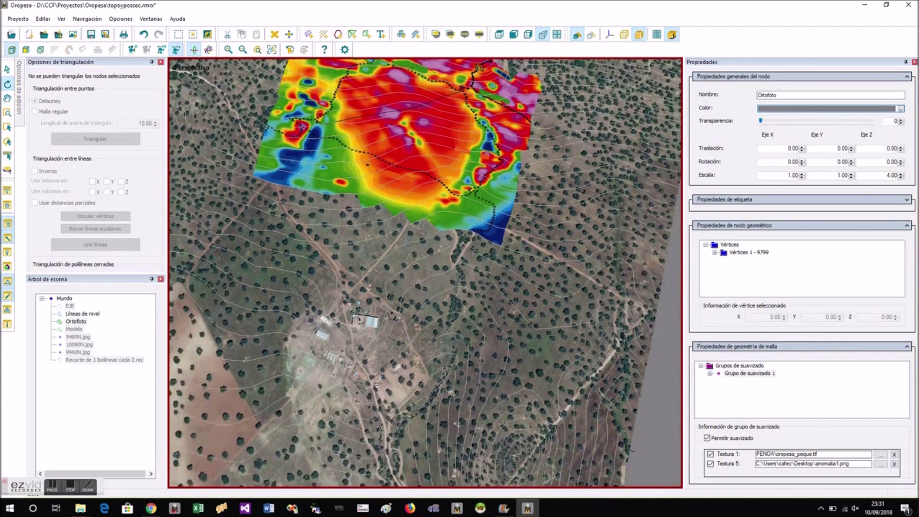
scroll(376, 180, "up", 6)
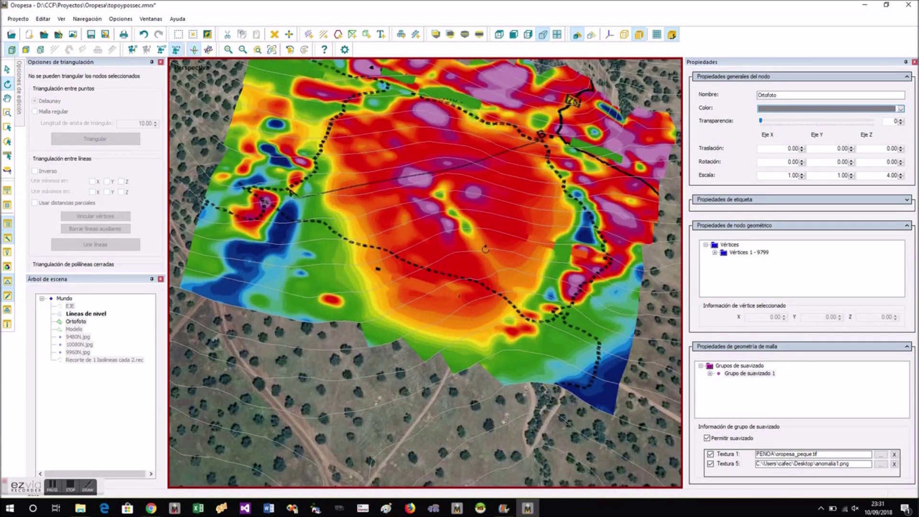
left_click(71, 487)
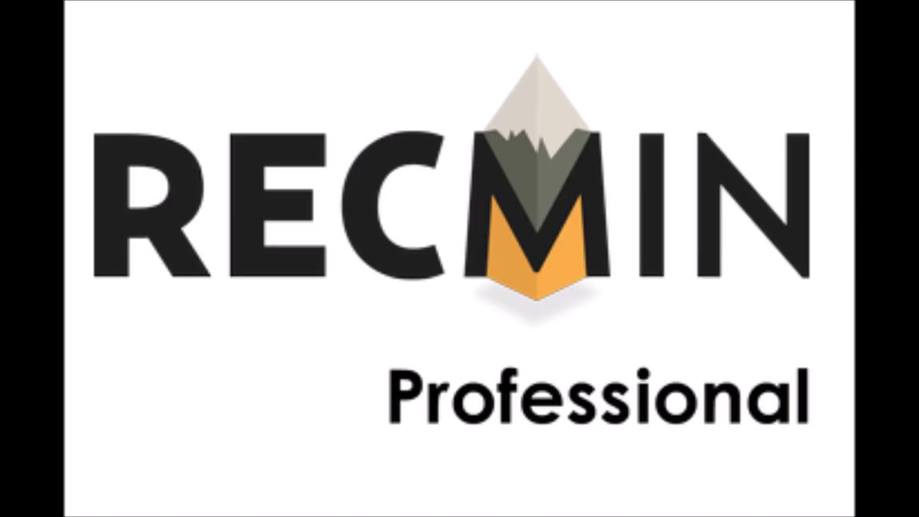